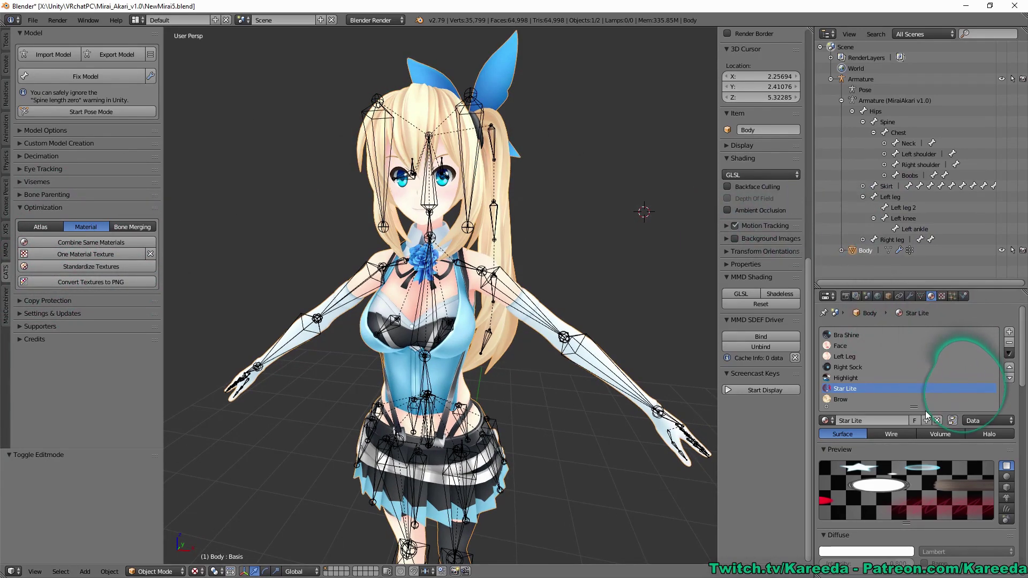
# Step: Resize the material list and orbit the view so the character faces the camera
pyautogui.moveTo(917, 408); pyautogui.dragTo(918, 429)
pyautogui.keyDown('ctrl'); pyautogui.scroll(4, 891, 382); pyautogui.keyUp('ctrl')
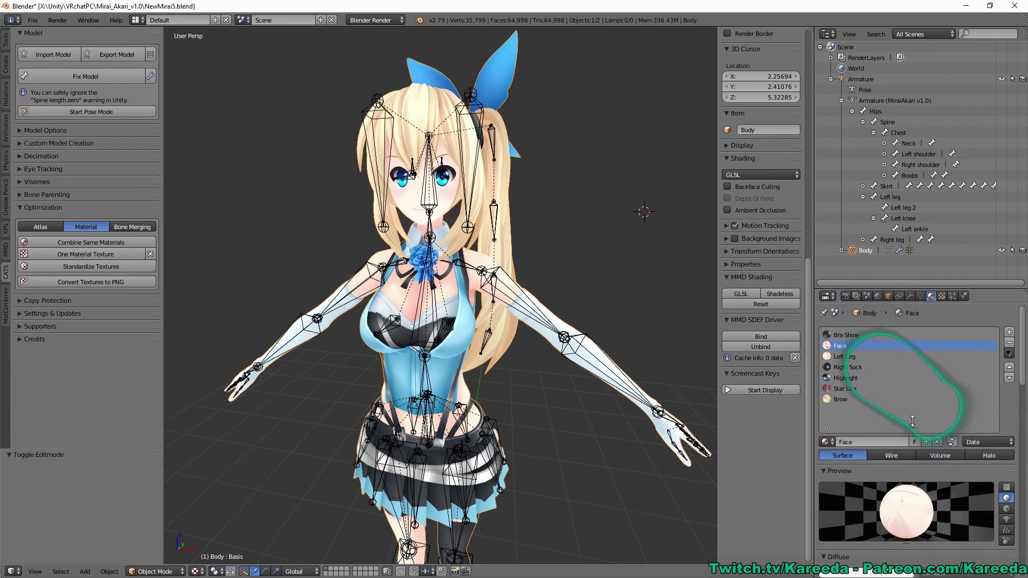
pyautogui.moveTo(914, 428); pyautogui.dragTo(915, 418)
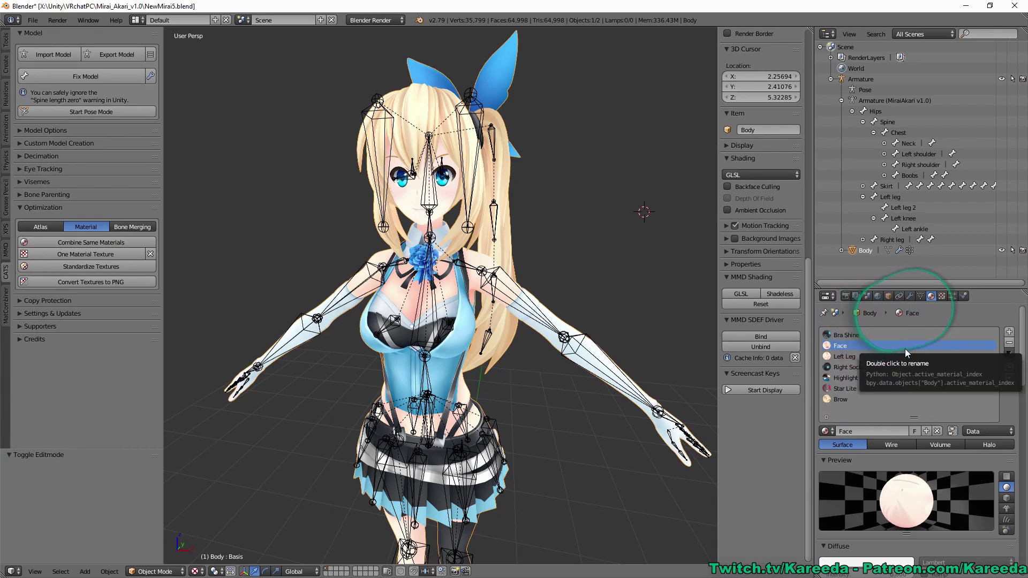
pyautogui.scroll(2, 460, 200)
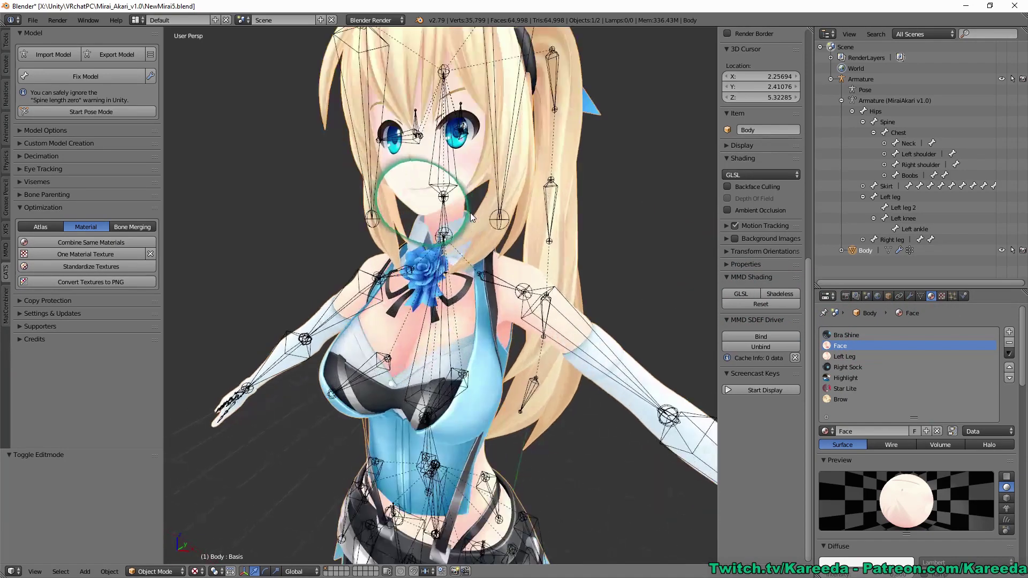
pyautogui.scroll(1, 459, 201)
pyautogui.moveTo(460, 201); pyautogui.dragTo(511, 266, button='middle')
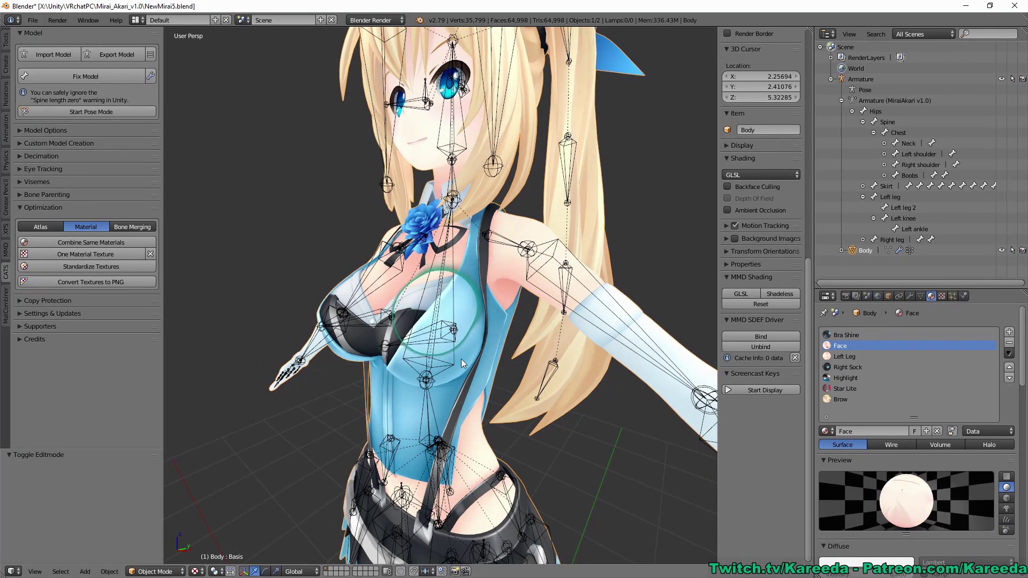
pyautogui.scroll(-3, 557, 379)
pyautogui.moveTo(563, 381); pyautogui.dragTo(659, 375, button='middle')
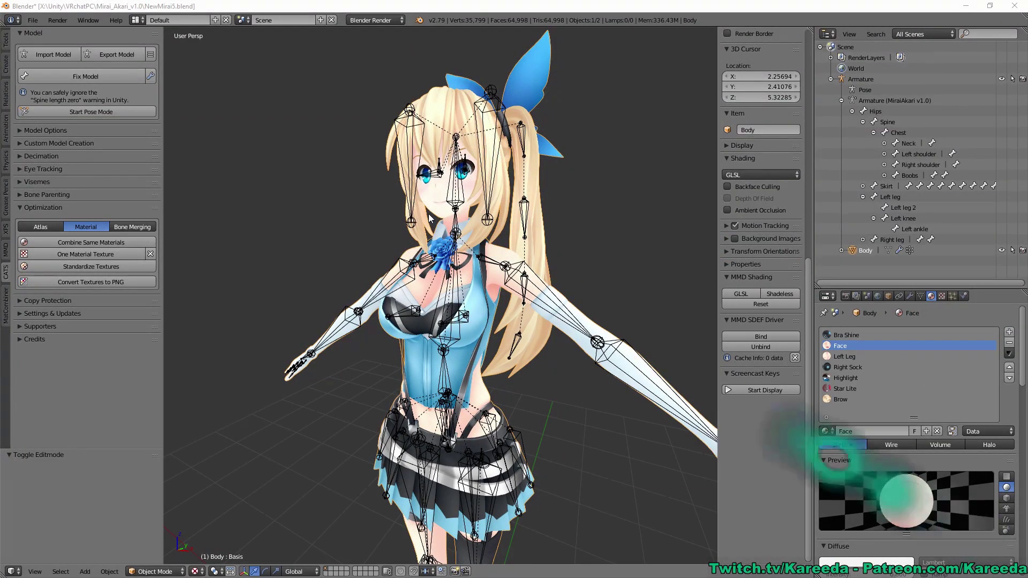
pyautogui.moveTo(567, 165); pyautogui.dragTo(368, 155, button='middle')
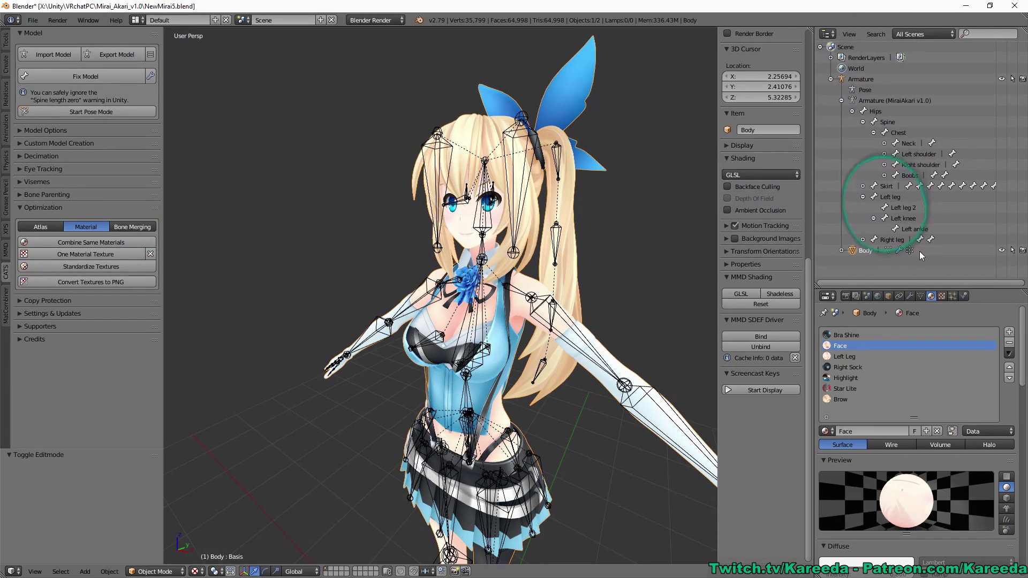
# Step: Check the eye tracking and visemes options, then turn the character more front-on
pyautogui.click(22, 170)
pyautogui.click(22, 170)
pyautogui.click(21, 181)
pyautogui.click(20, 182)
pyautogui.moveTo(177, 146); pyautogui.dragTo(217, 146, button='middle')
pyautogui.keyDown('shift'); pyautogui.moveTo(337, 163); pyautogui.dragTo(452, 177, button='middle'); pyautogui.keyUp('shift')
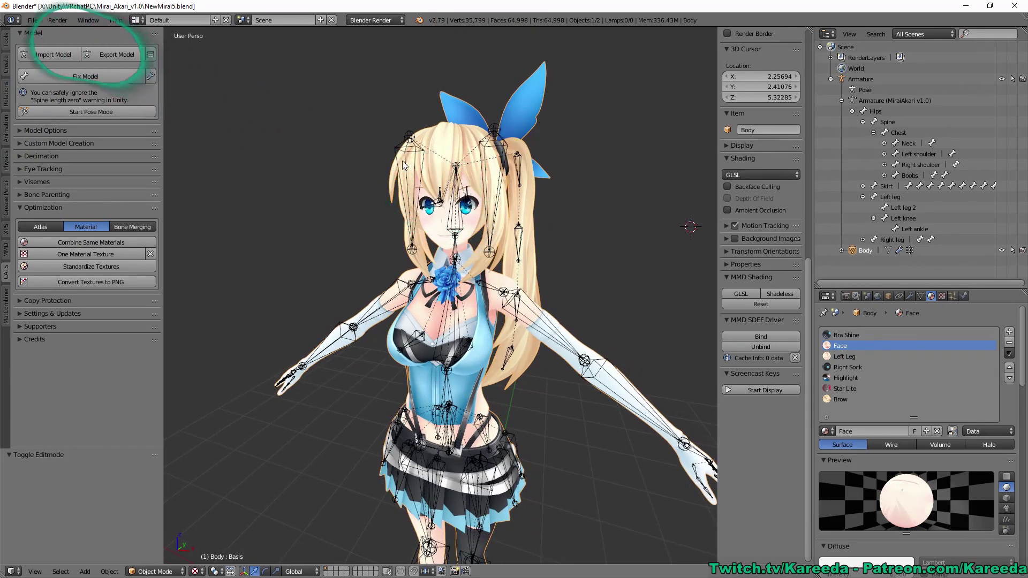
# Step: Save a copy of the file as NewMiraiBeforeAtlas.blend
pyautogui.click(34, 21)
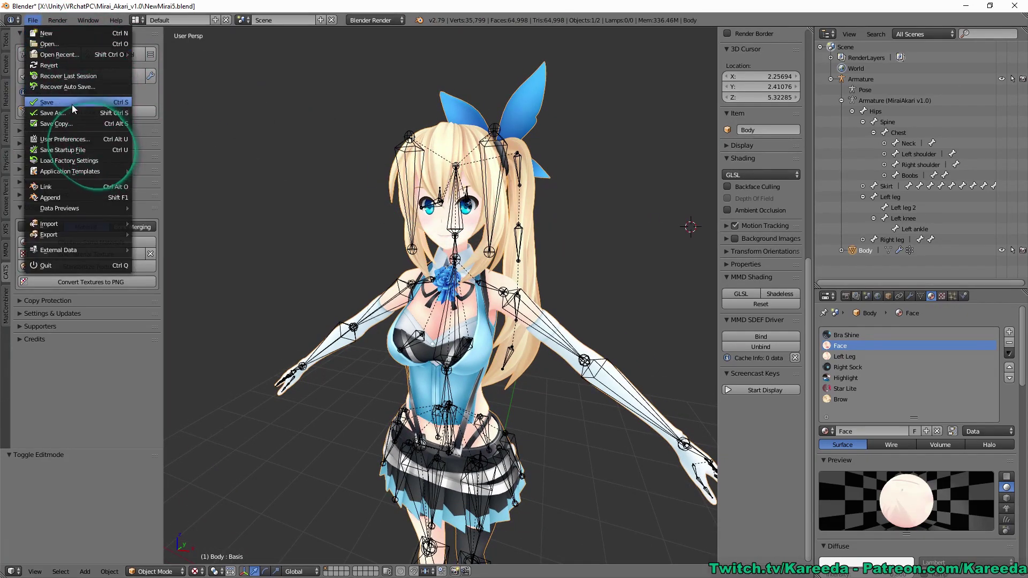
pyautogui.click(53, 113)
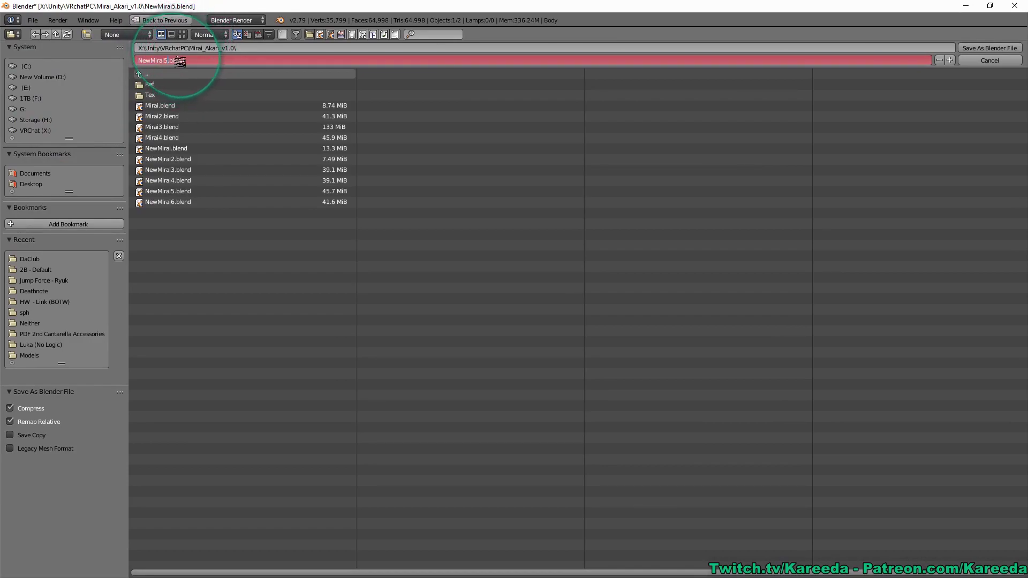
pyautogui.write('Befo')
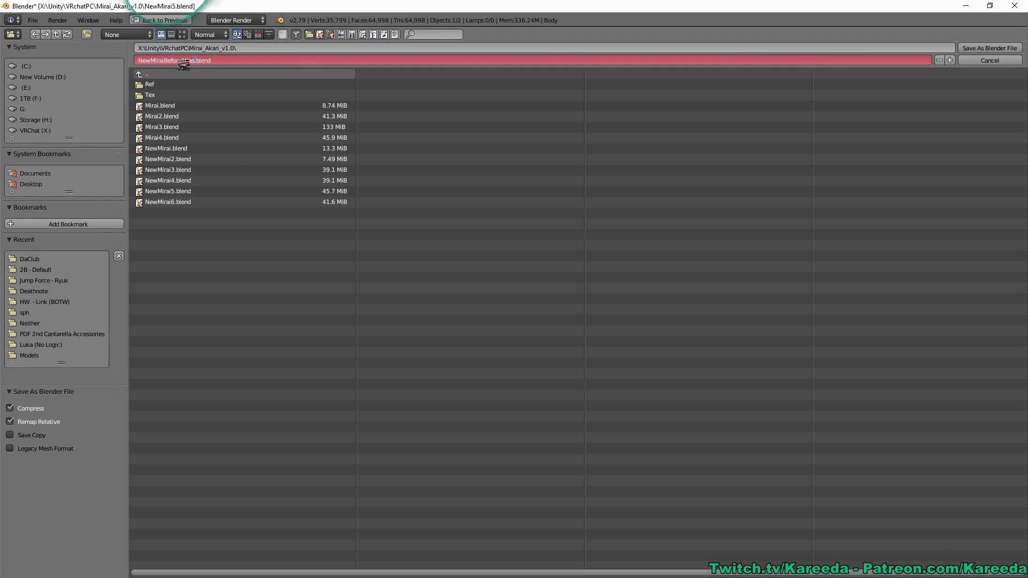
pyautogui.write('reAtlas')
pyautogui.press('Return')
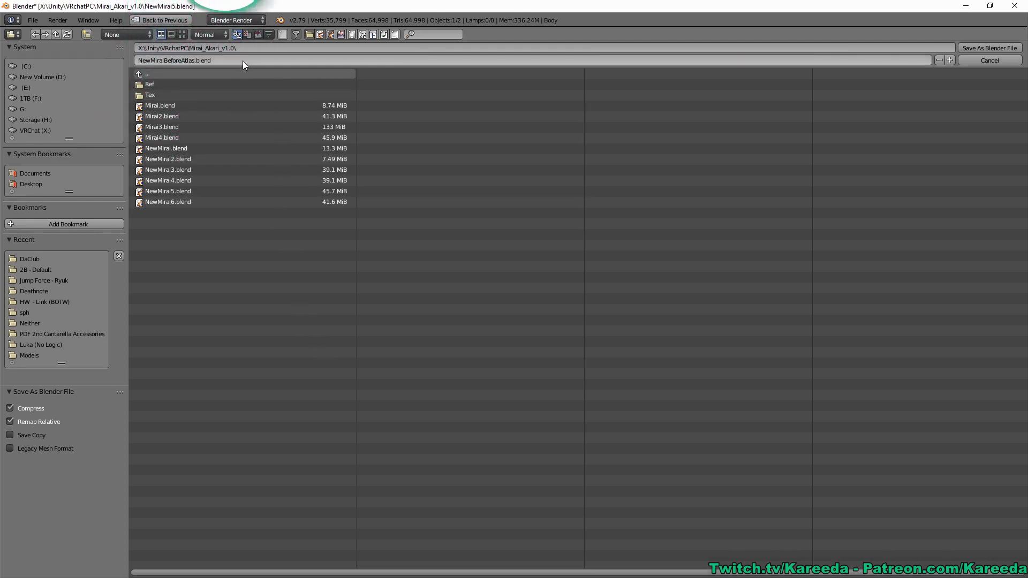
pyautogui.click(970, 45)
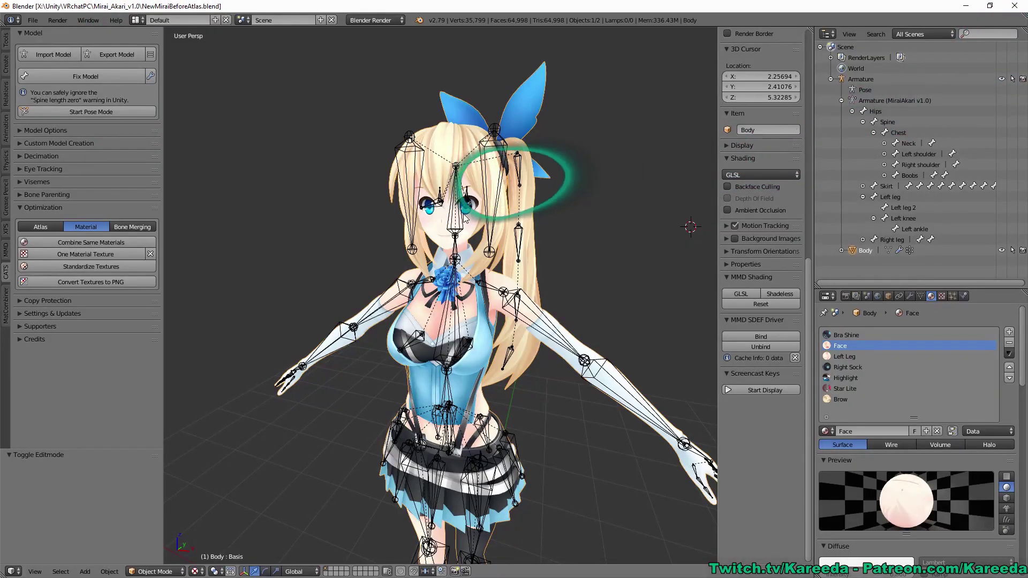
pyautogui.moveTo(464, 219); pyautogui.dragTo(560, 208, button='middle')
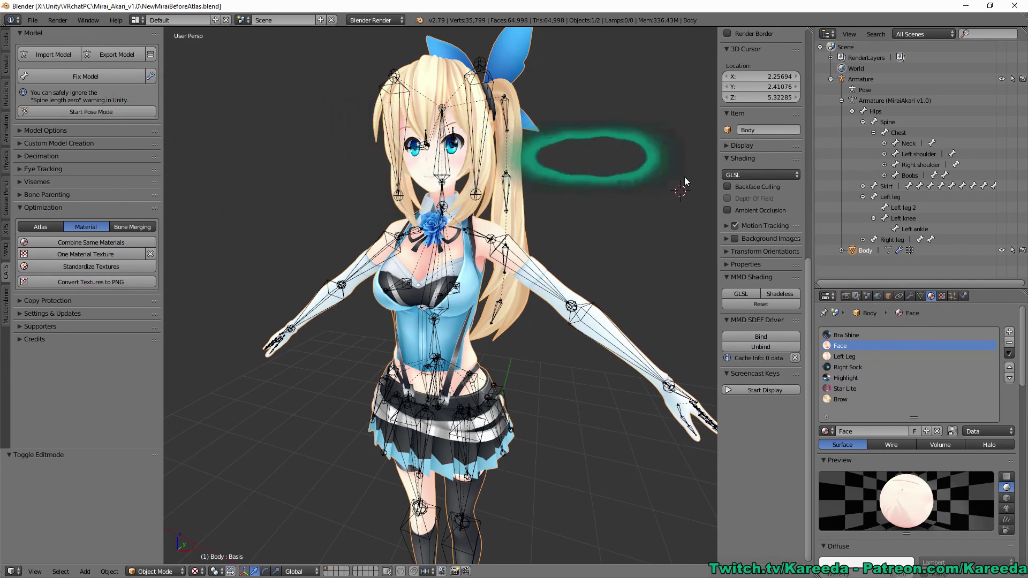
# Step: Select the avatar's meshes and use the CATS model options to join them all
pyautogui.click(857, 79)
pyautogui.click(865, 251)
pyautogui.click(45, 130)
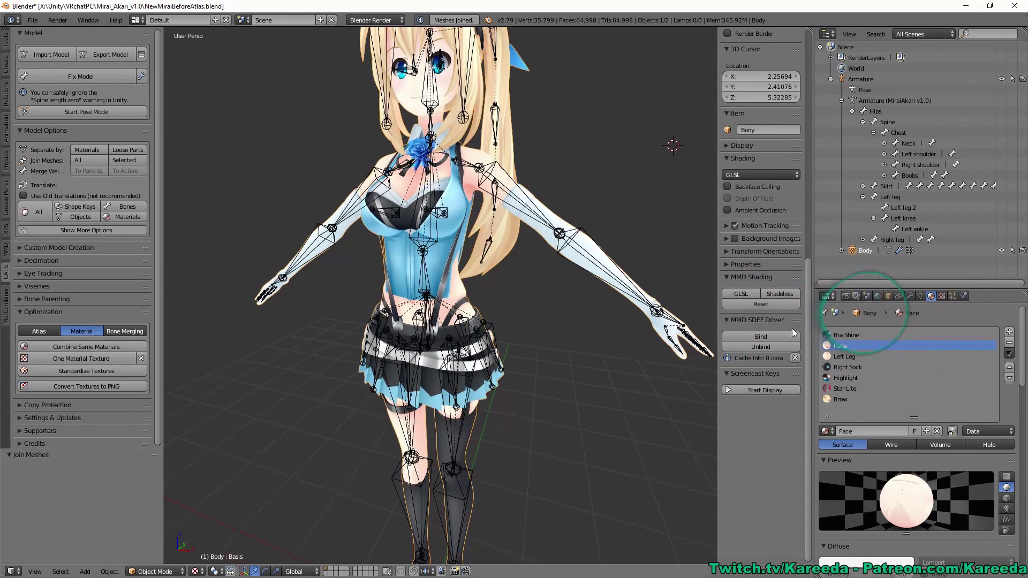
# Step: Preview the Bra Shine, Face, Left Leg, Right Sock and Brow materials as flat texture swatches
pyautogui.click(852, 336)
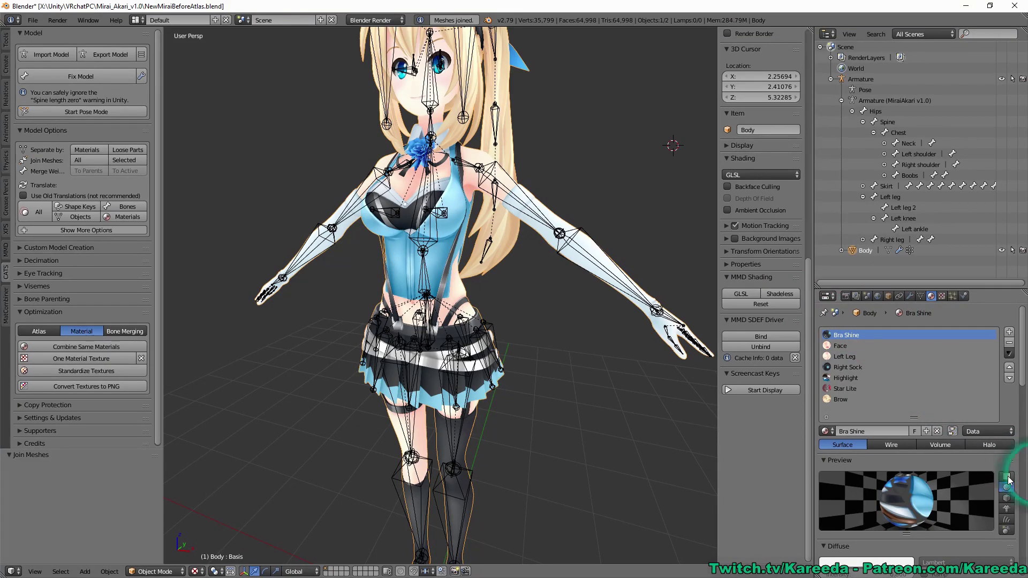
pyautogui.click(1007, 477)
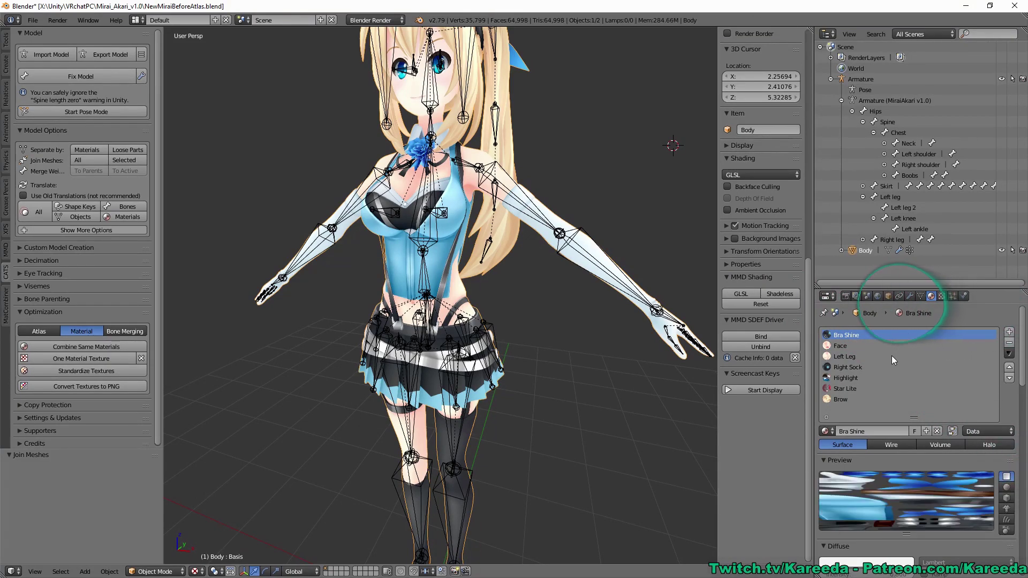
pyautogui.click(843, 346)
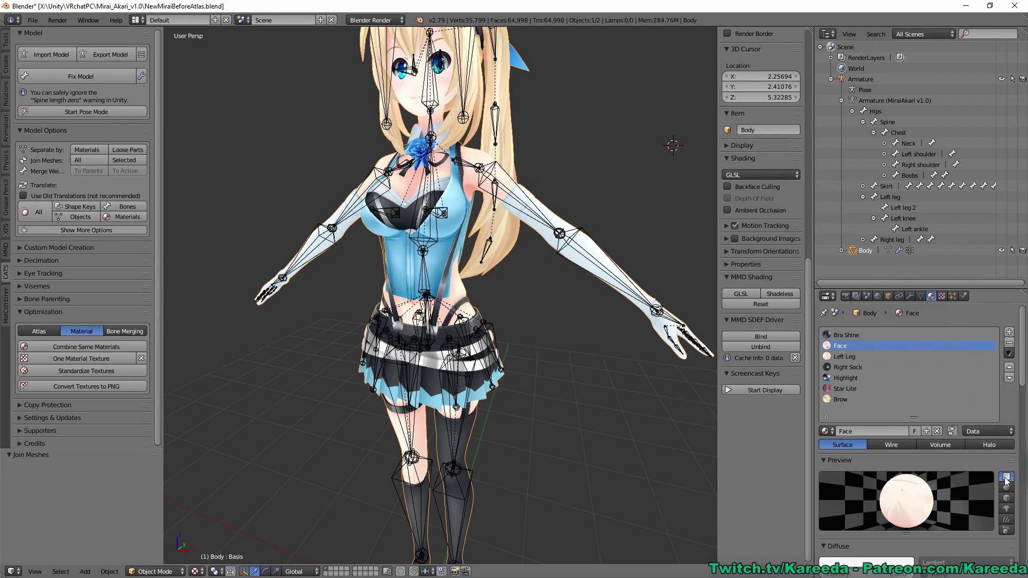
pyautogui.click(849, 358)
pyautogui.click(1005, 477)
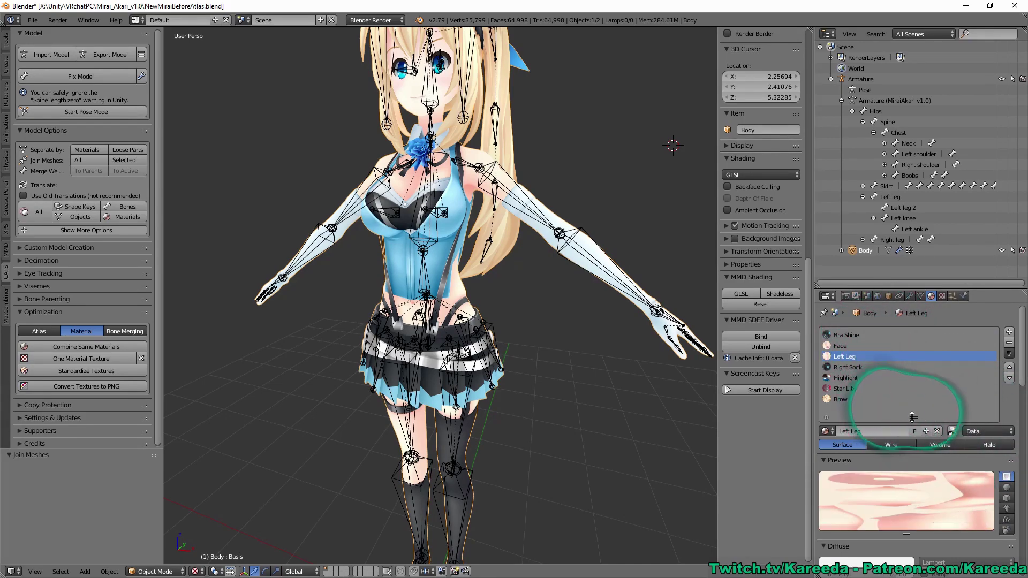
pyautogui.moveTo(914, 418); pyautogui.dragTo(914, 407)
pyautogui.click(857, 369)
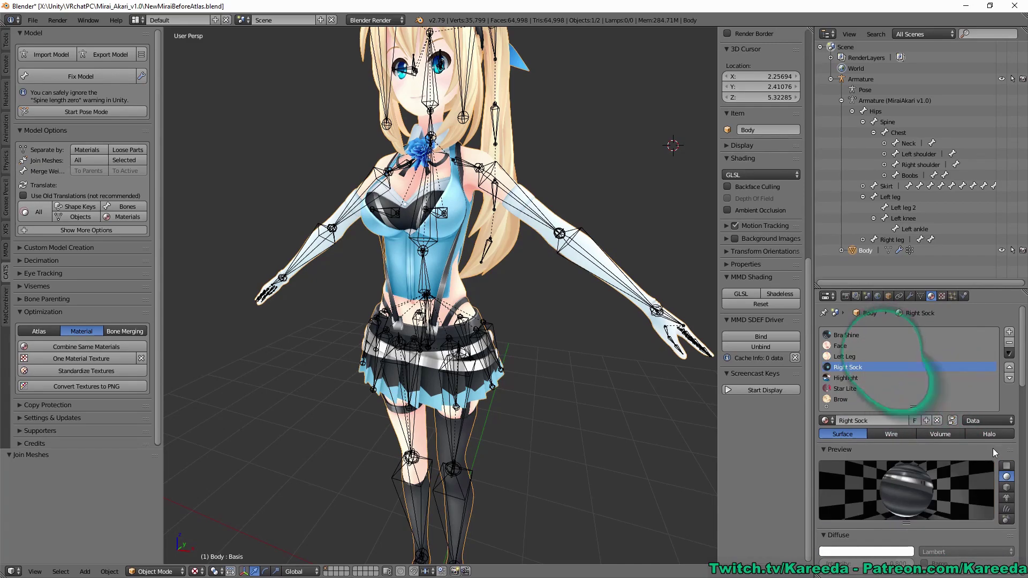
pyautogui.click(846, 335)
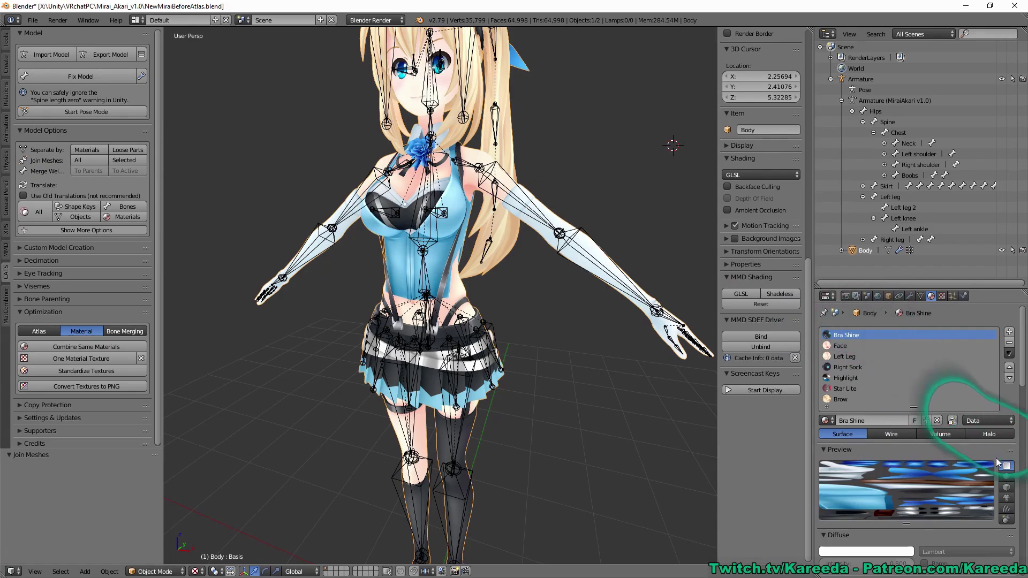
pyautogui.click(844, 400)
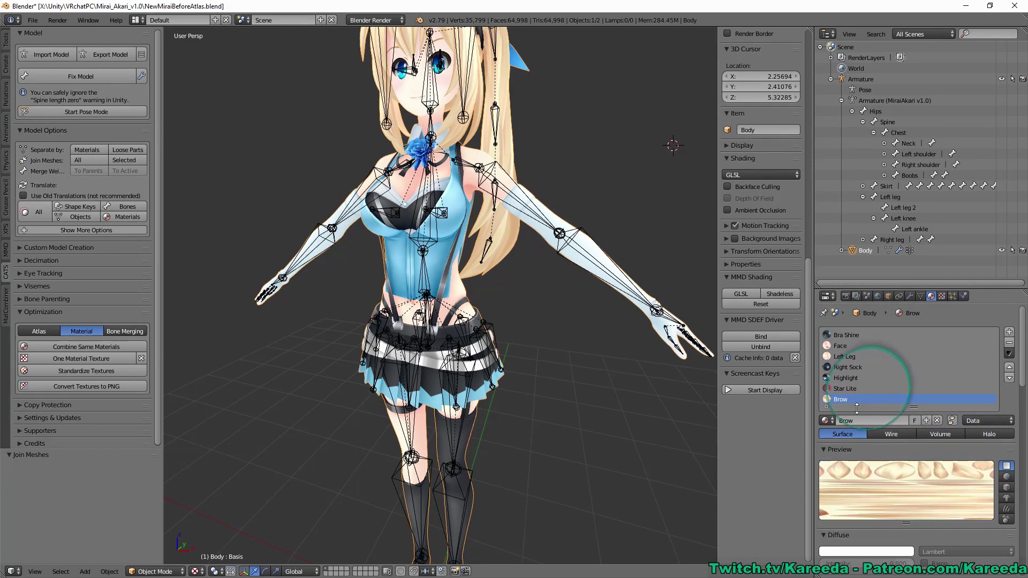
# Step: Expand the material list and compare the Star Lite and Highlight material previews
pyautogui.scroll(-1, 953, 482)
pyautogui.moveTo(692, 411); pyautogui.dragTo(566, 286, button='middle')
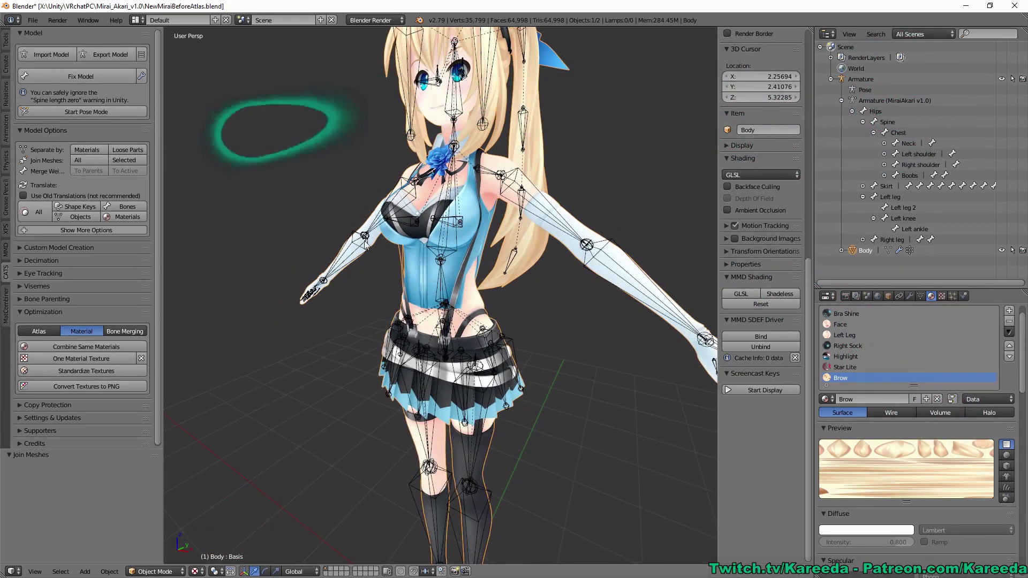
pyautogui.keyDown('shift'); pyautogui.moveTo(324, 247); pyautogui.dragTo(321, 211, button='middle'); pyautogui.keyUp('shift')
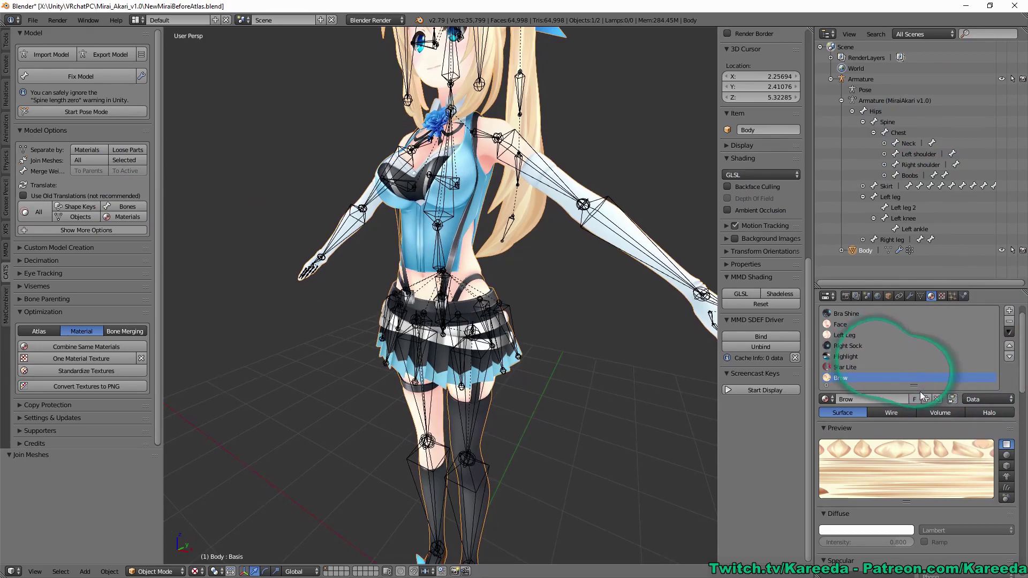
pyautogui.moveTo(914, 385); pyautogui.dragTo(913, 428)
pyautogui.click(852, 368)
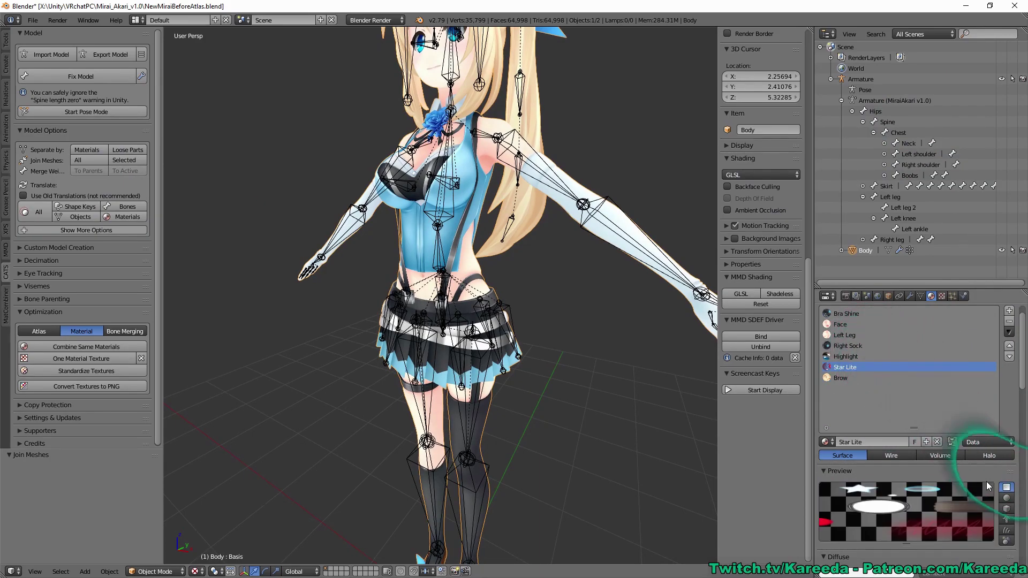
pyautogui.click(846, 357)
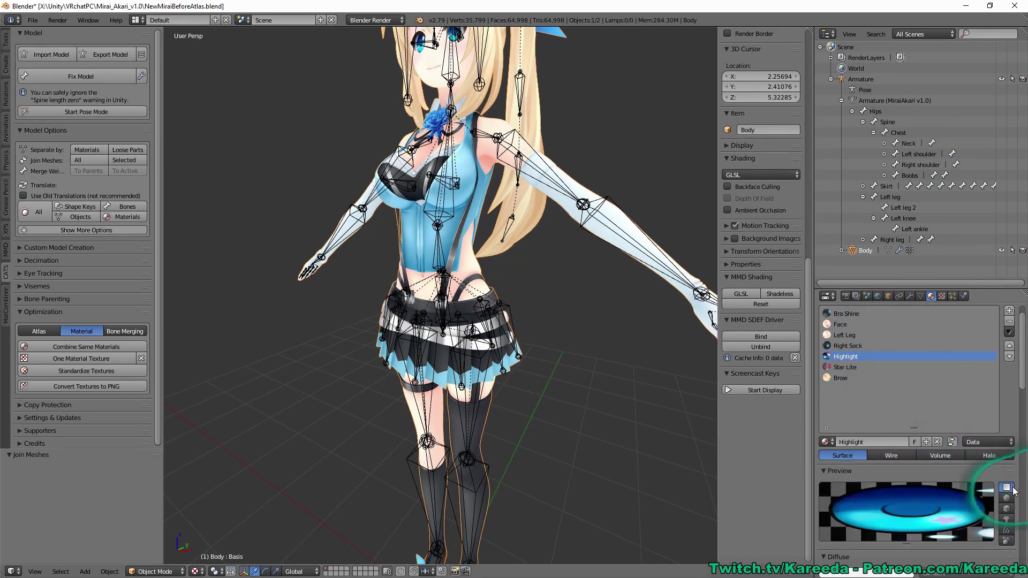
pyautogui.click(851, 357)
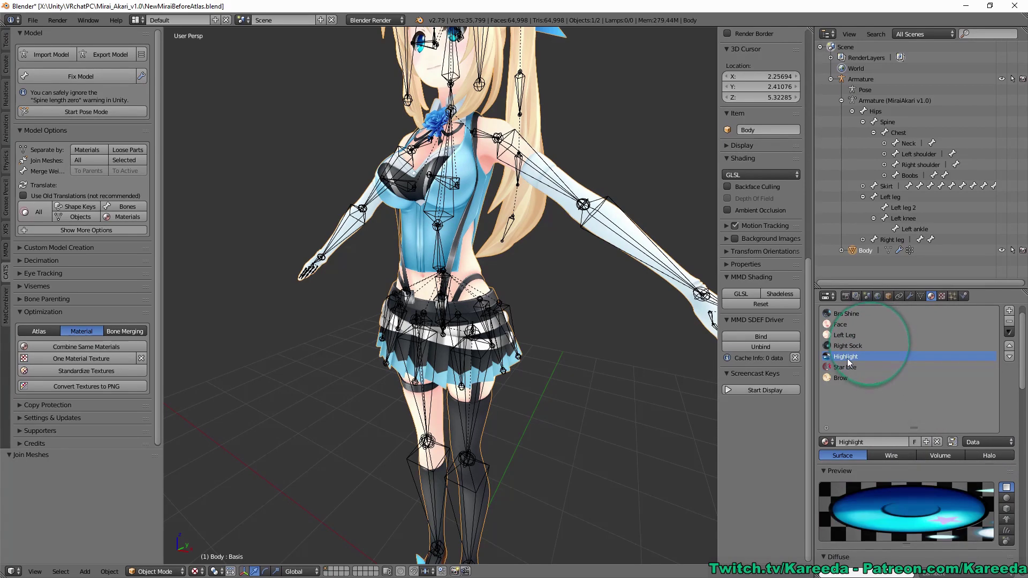
pyautogui.click(852, 368)
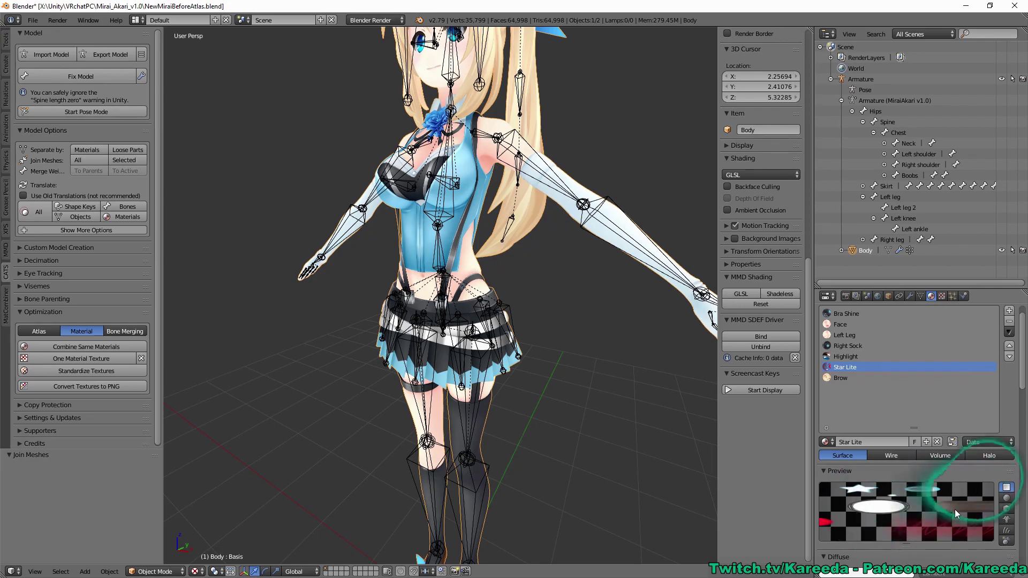
pyautogui.click(849, 357)
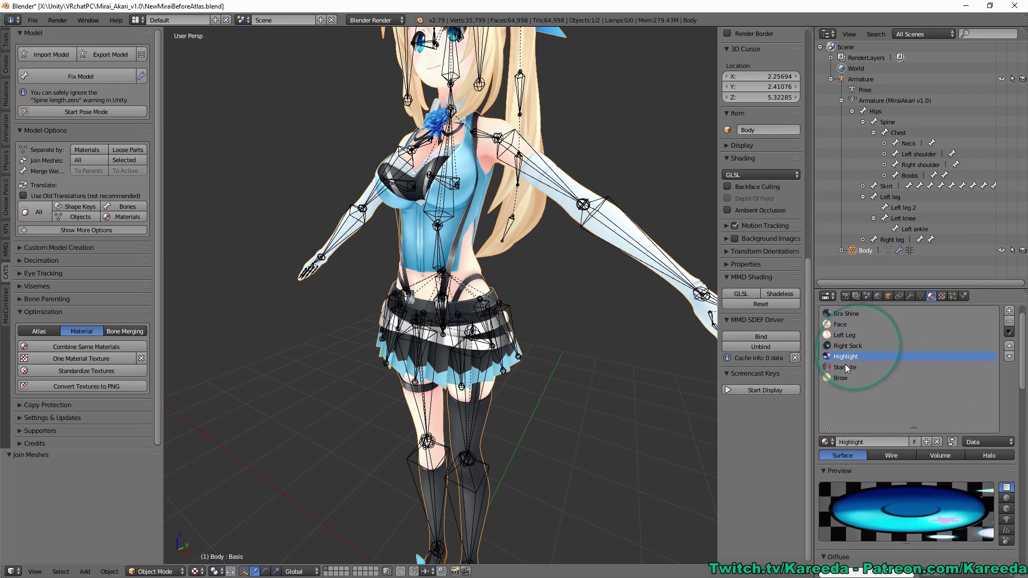
pyautogui.click(849, 367)
pyautogui.click(848, 357)
pyautogui.click(847, 369)
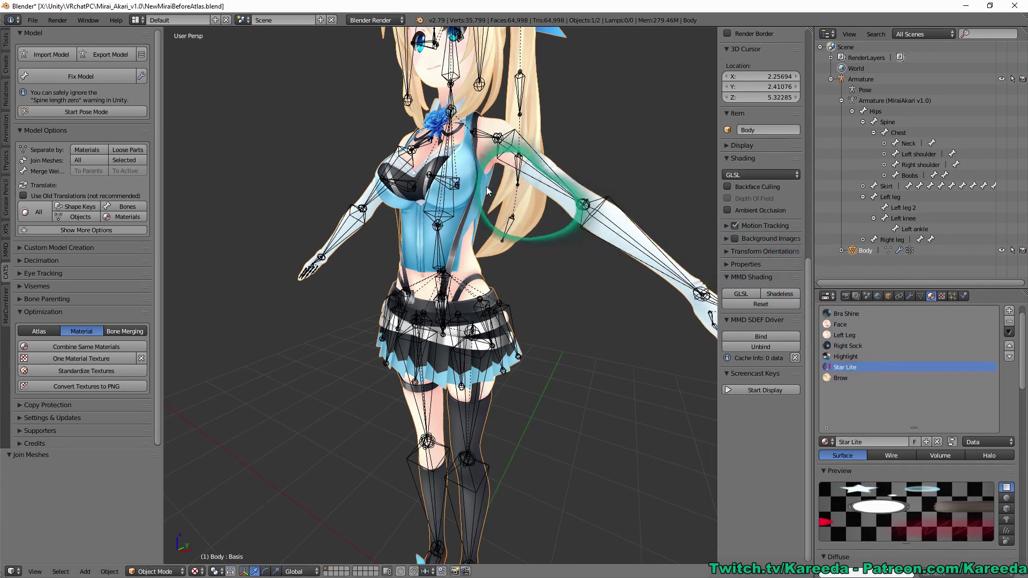
pyautogui.moveTo(575, 324); pyautogui.dragTo(582, 325, button='middle')
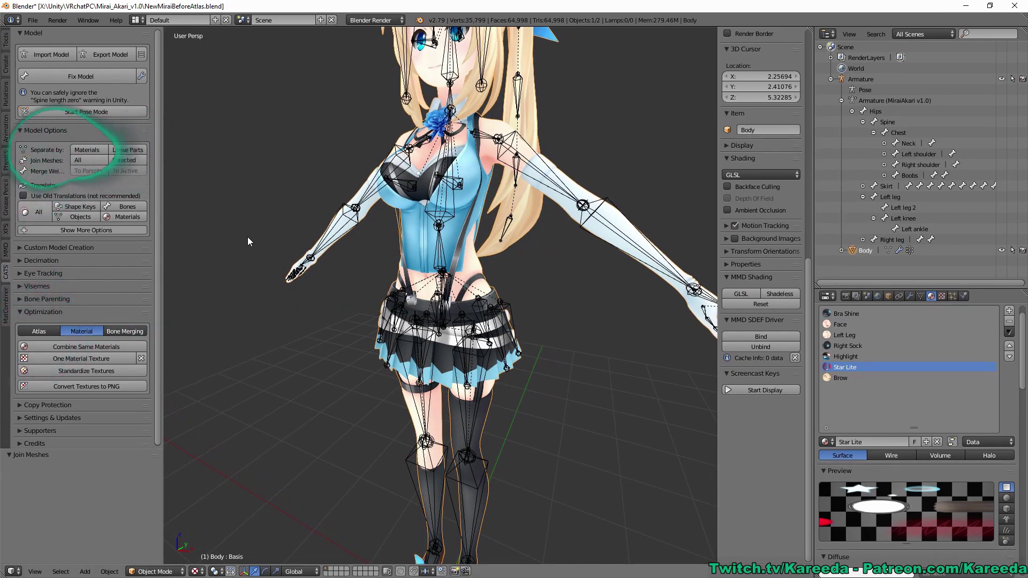
# Step: Generate the Body mesh's seven-material list in the CATS Atlas tools
pyautogui.click(7, 303)
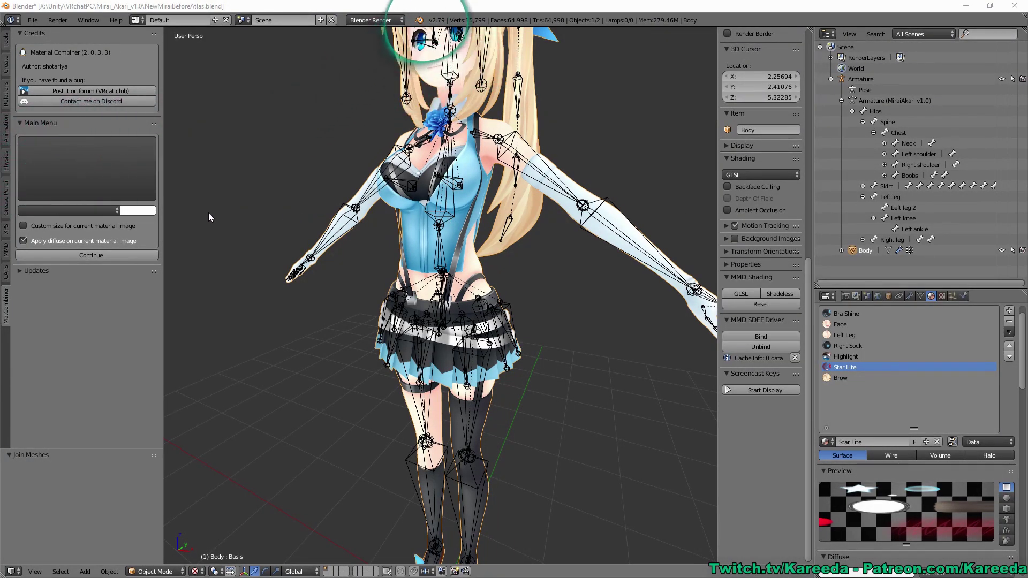
pyautogui.click(5, 273)
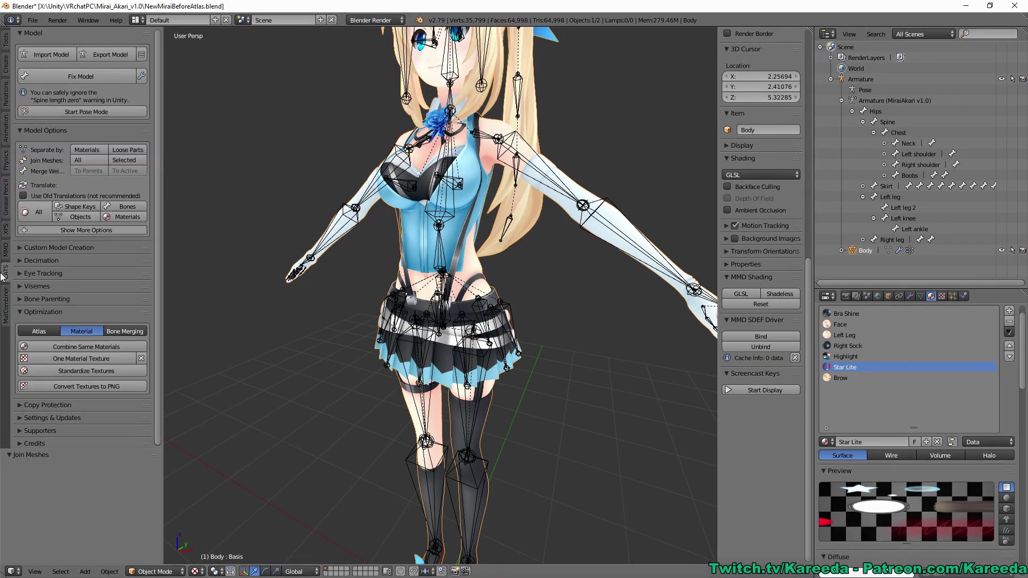
pyautogui.click(37, 332)
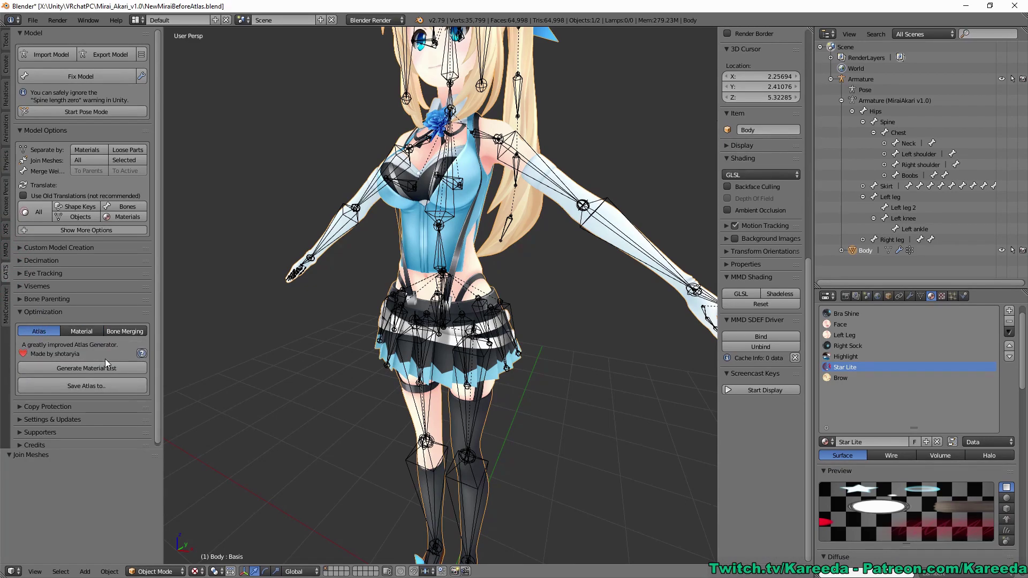
pyautogui.click(75, 368)
pyautogui.scroll(-3, 157, 316)
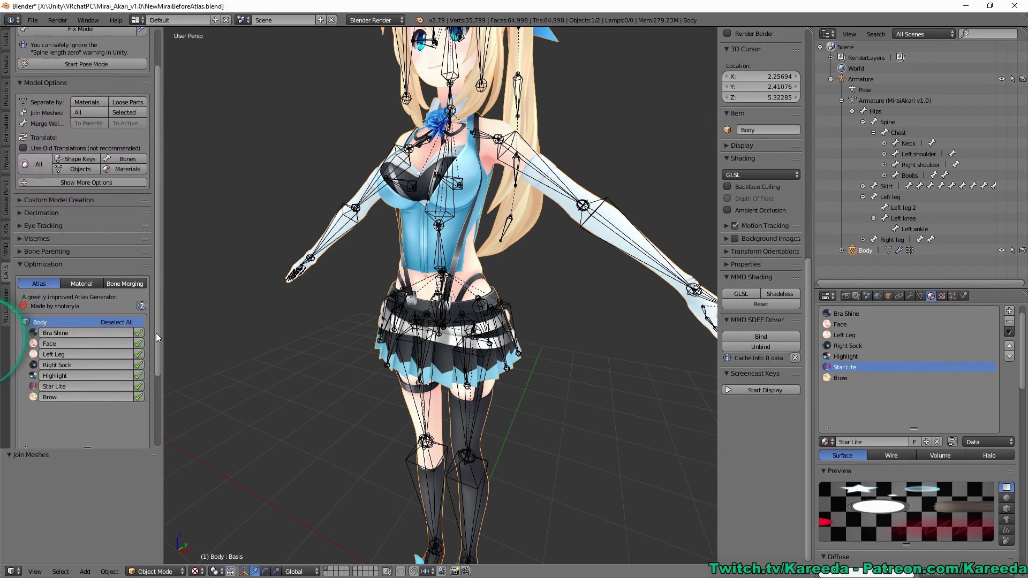
pyautogui.moveTo(157, 332); pyautogui.dragTo(197, 332)
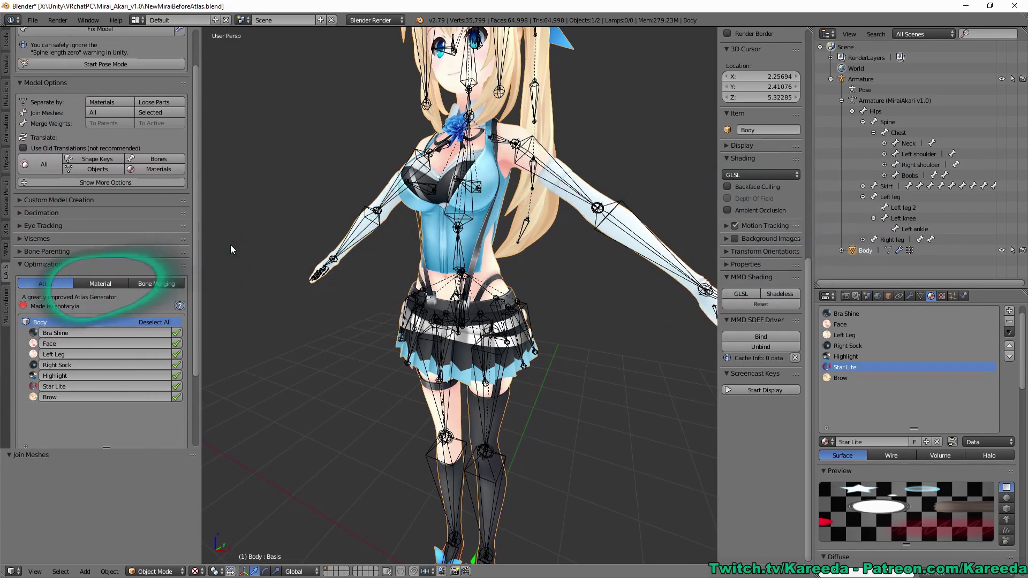
# Step: Combine duplicate materials on the model, then go back to the atlas material list
pyautogui.click(90, 283)
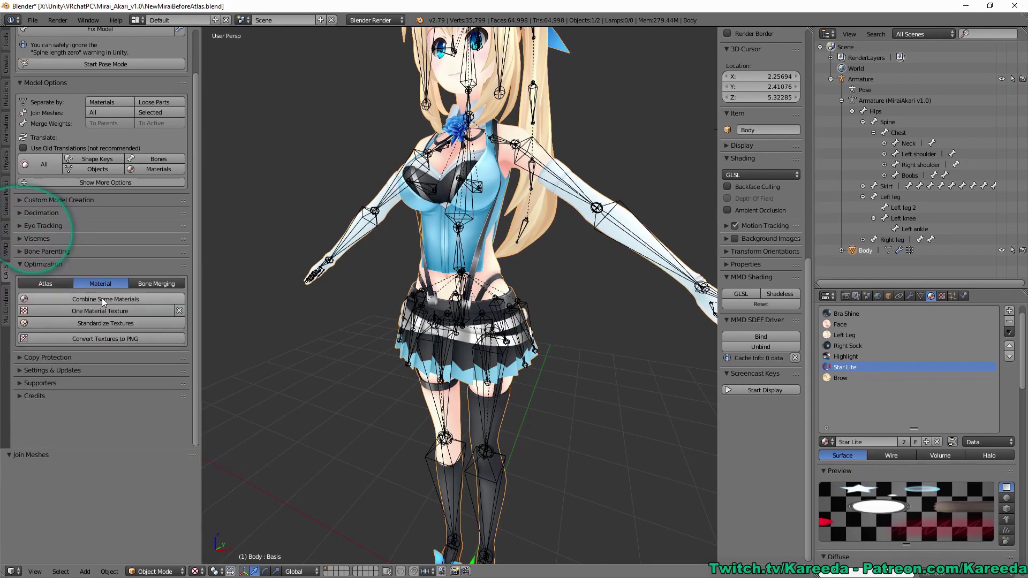
pyautogui.click(102, 299)
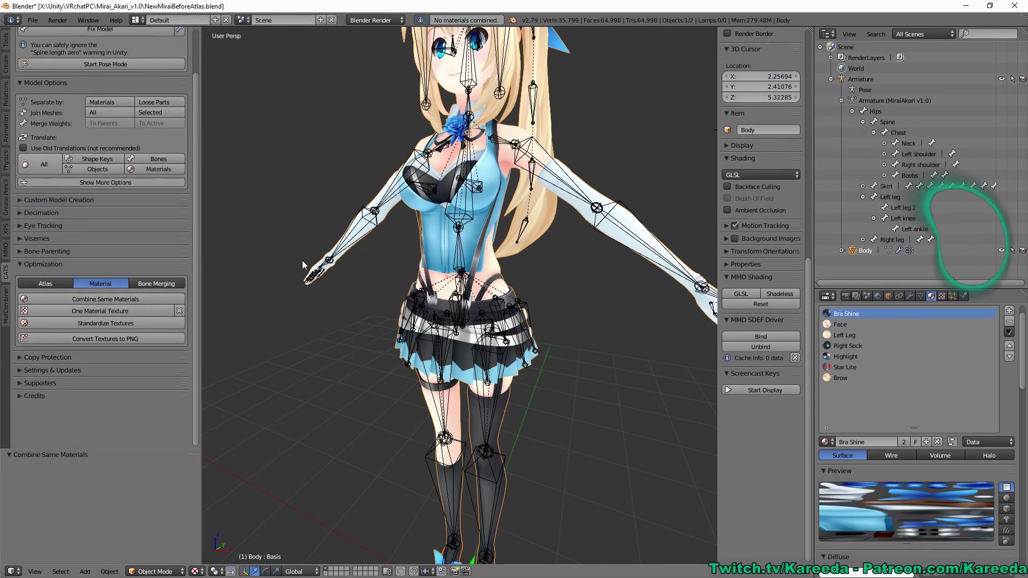
pyautogui.click(48, 286)
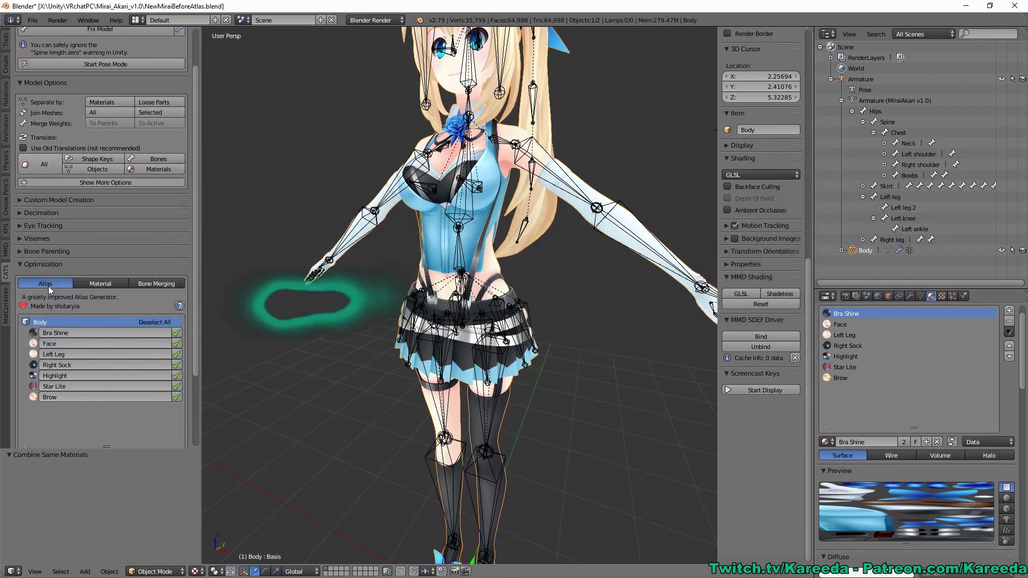
pyautogui.scroll(-2, 131, 347)
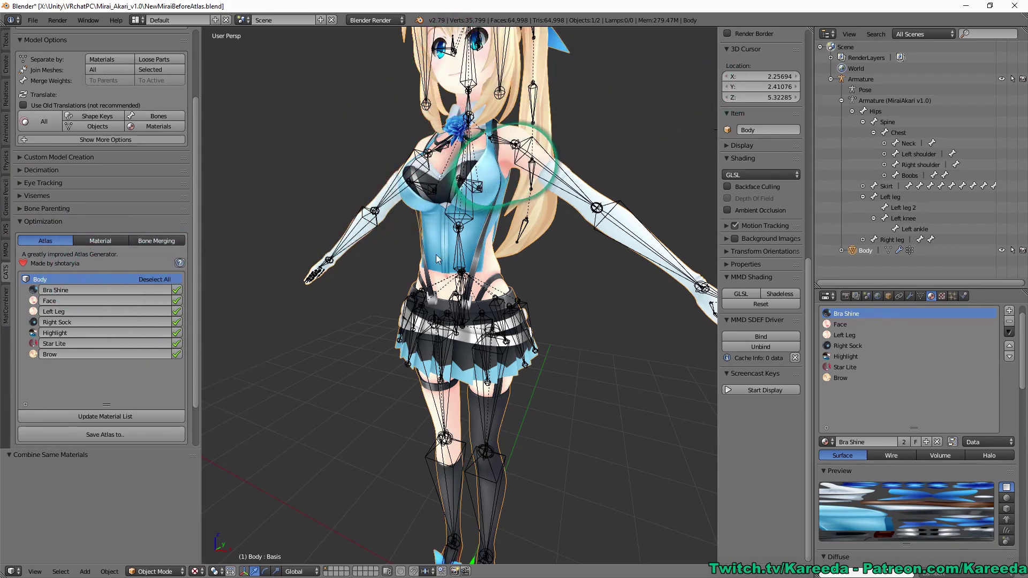
pyautogui.moveTo(437, 256); pyautogui.dragTo(443, 254, button='middle')
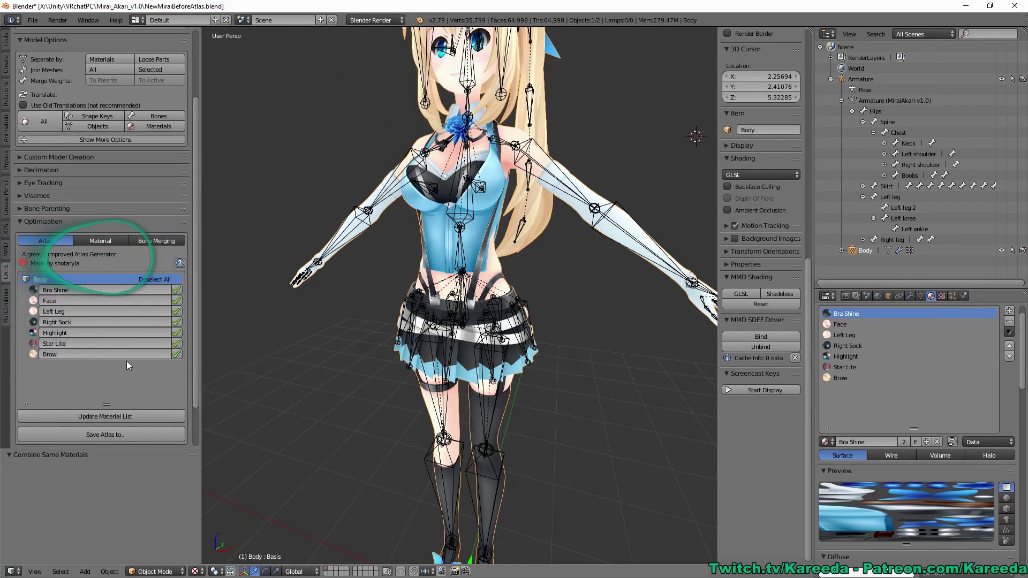
# Step: Deselect all atlas materials and mark only Face and Left Leg
pyautogui.click(154, 278)
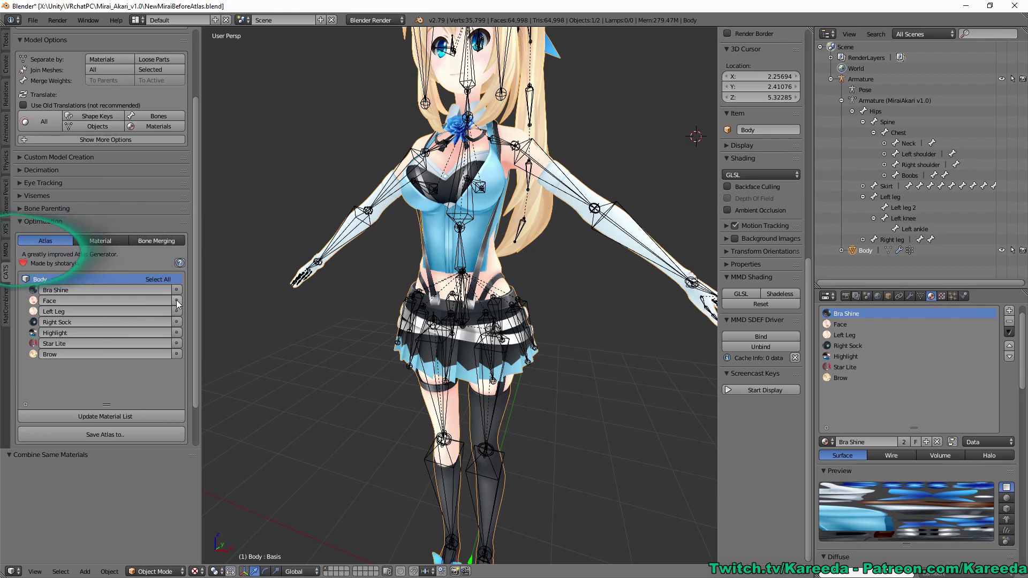
pyautogui.click(176, 300)
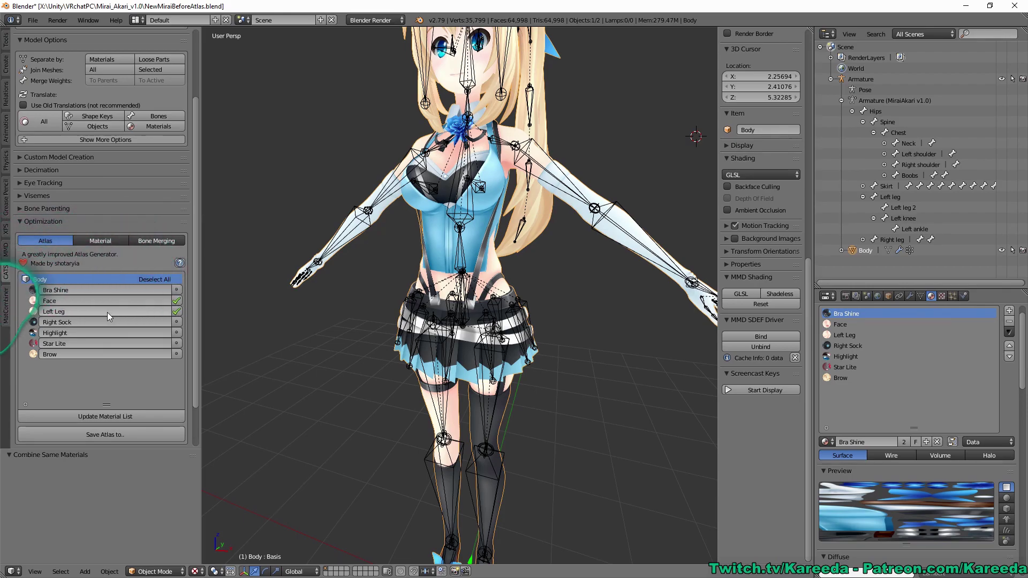
pyautogui.click(851, 325)
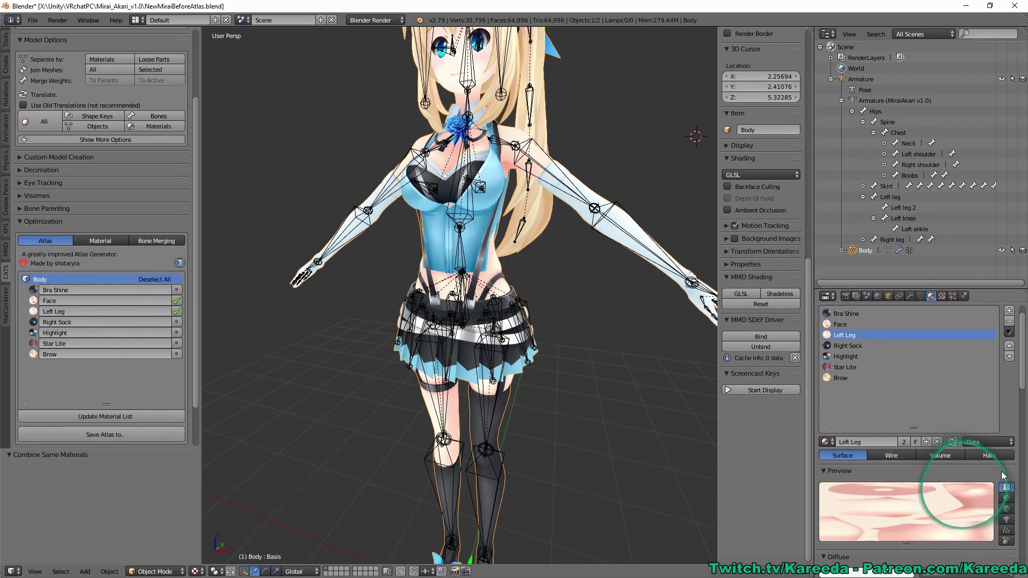
pyautogui.click(852, 335)
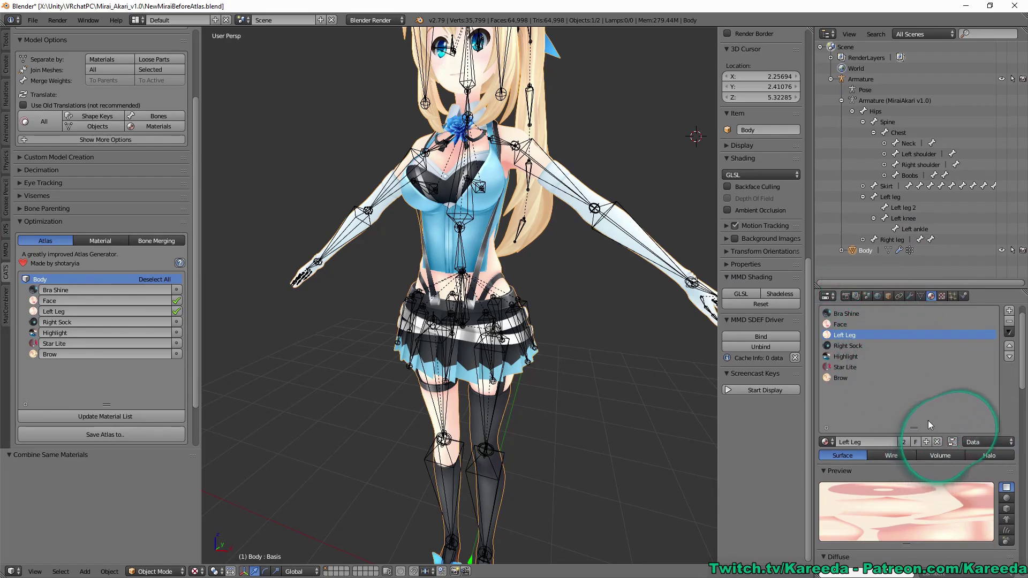
pyautogui.moveTo(917, 423); pyautogui.dragTo(914, 399)
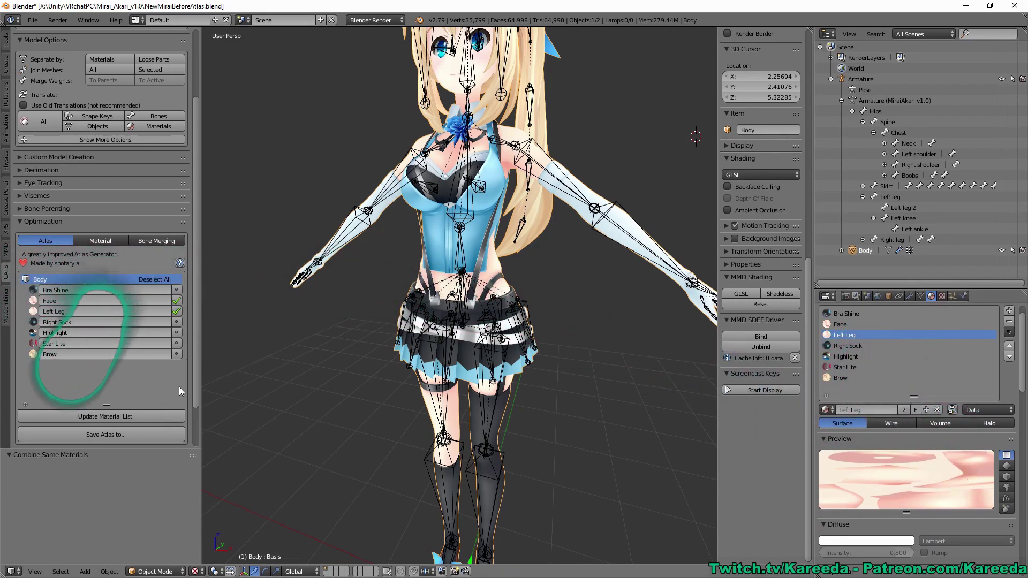
# Step: Open the atlas save browser in Mirai_Akari_v1.0 and clear the QUAD adds value
pyautogui.click(100, 434)
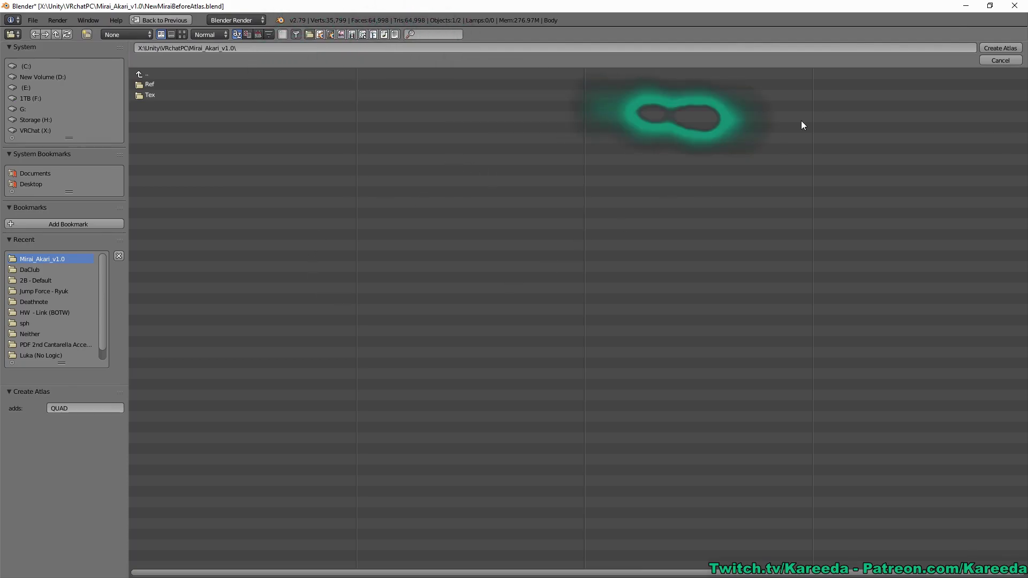
pyautogui.click(993, 51)
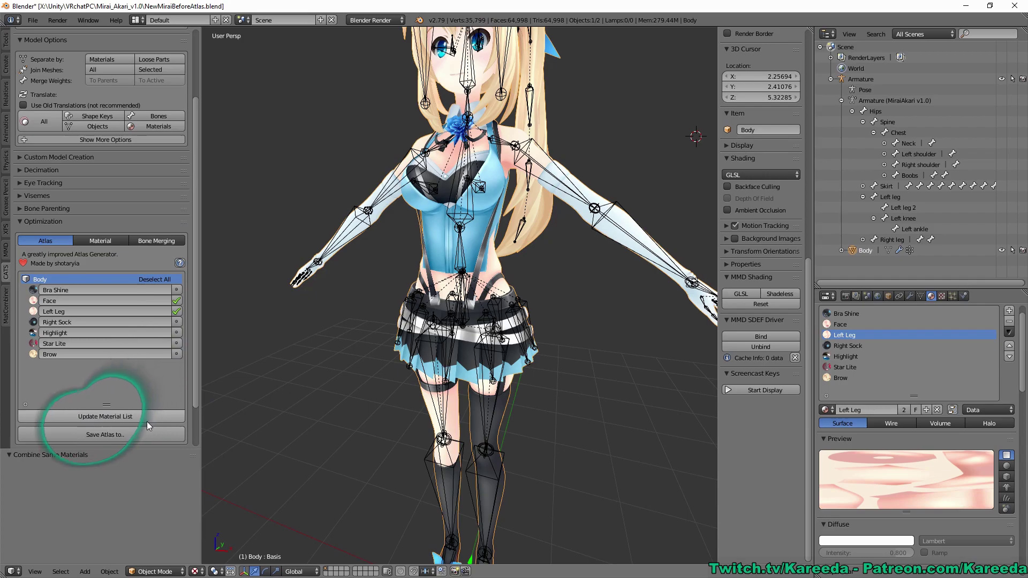
pyautogui.click(95, 434)
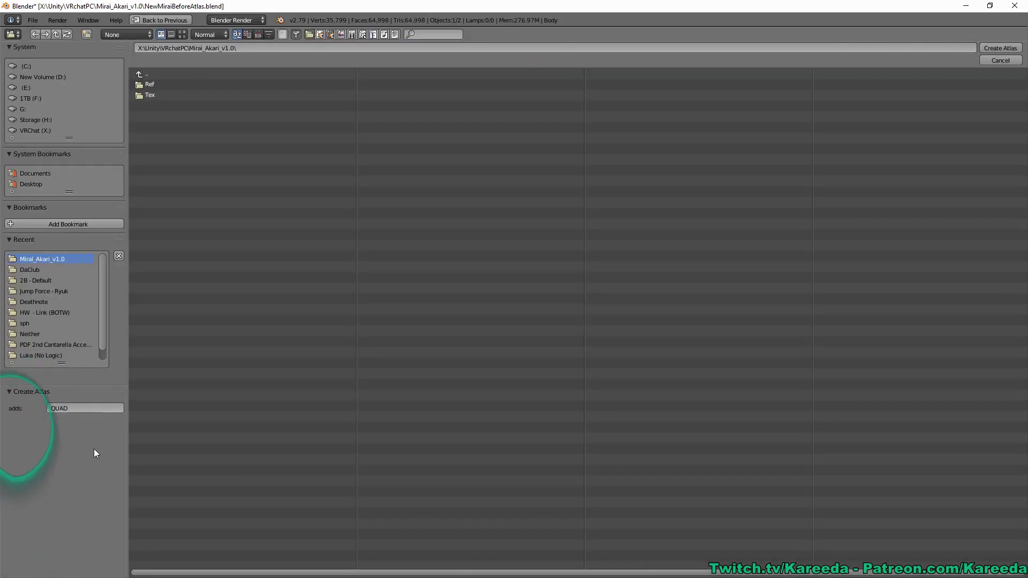
pyautogui.click(84, 409)
pyautogui.press('BackSpace')
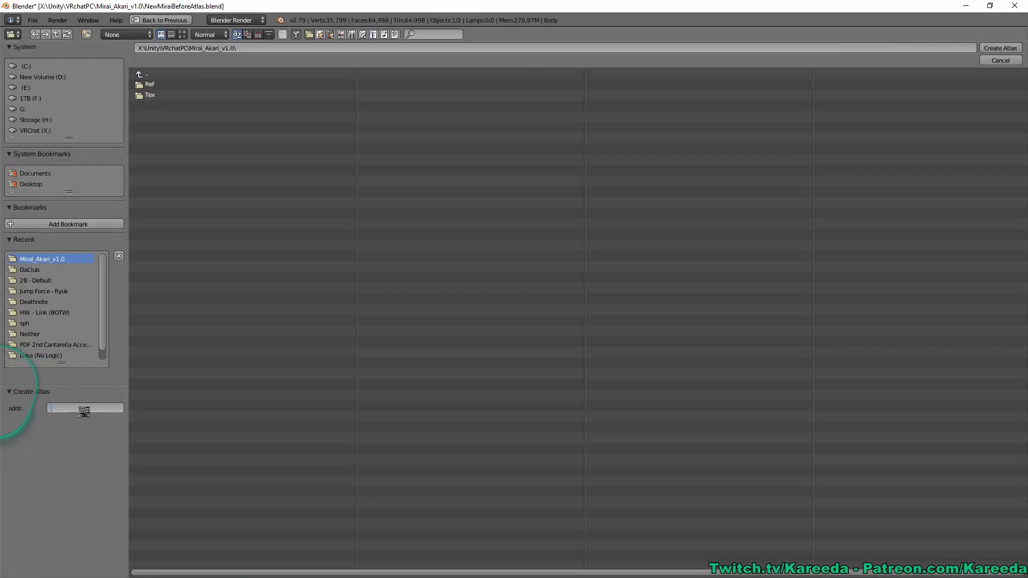
pyautogui.click(348, 282)
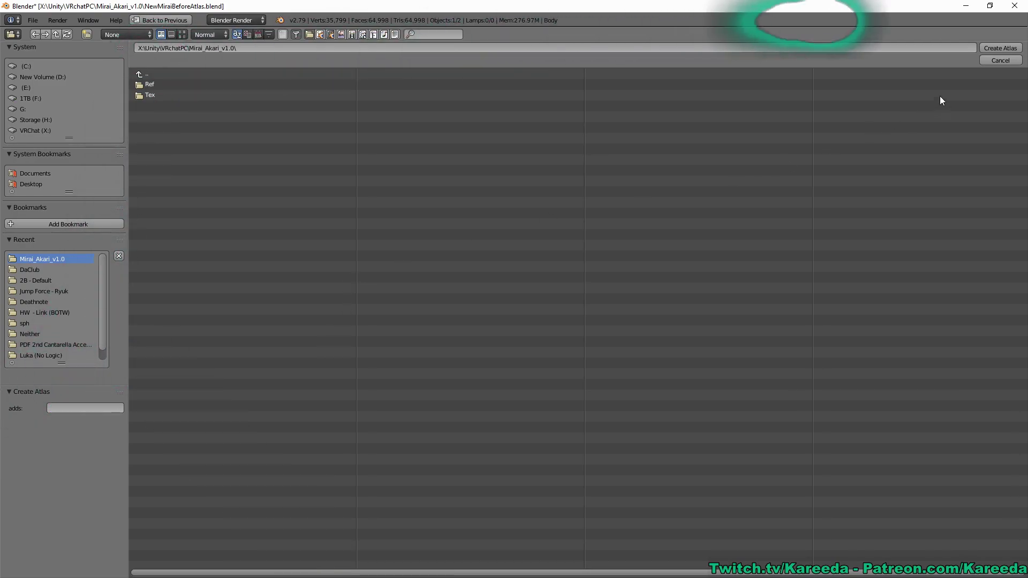
pyautogui.click(992, 47)
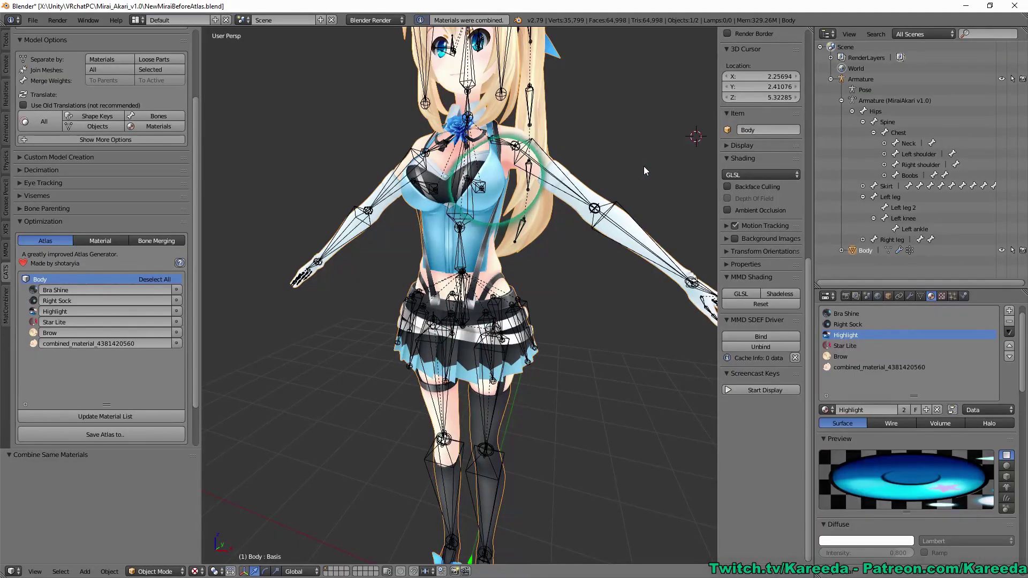
pyautogui.click(849, 369)
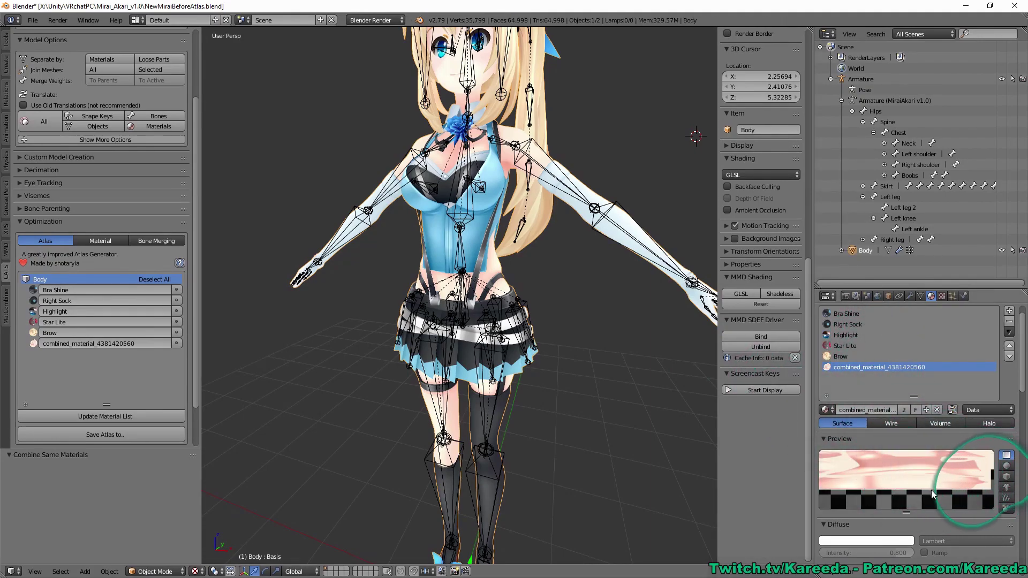
pyautogui.moveTo(905, 512); pyautogui.dragTo(906, 552)
pyautogui.scroll(-3, 917, 508)
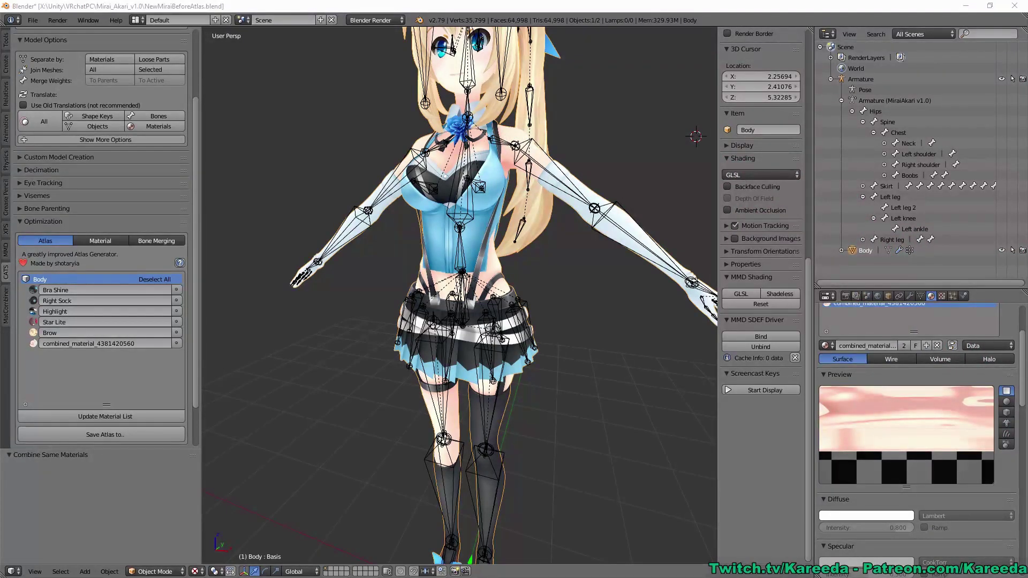
pyautogui.scroll(4, 923, 330)
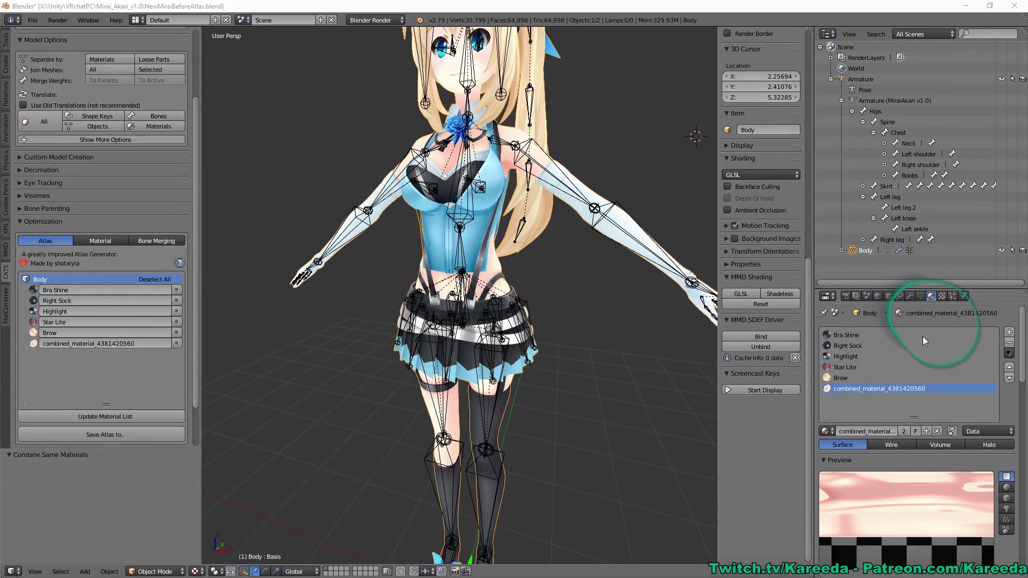
pyautogui.click(854, 378)
pyautogui.click(850, 389)
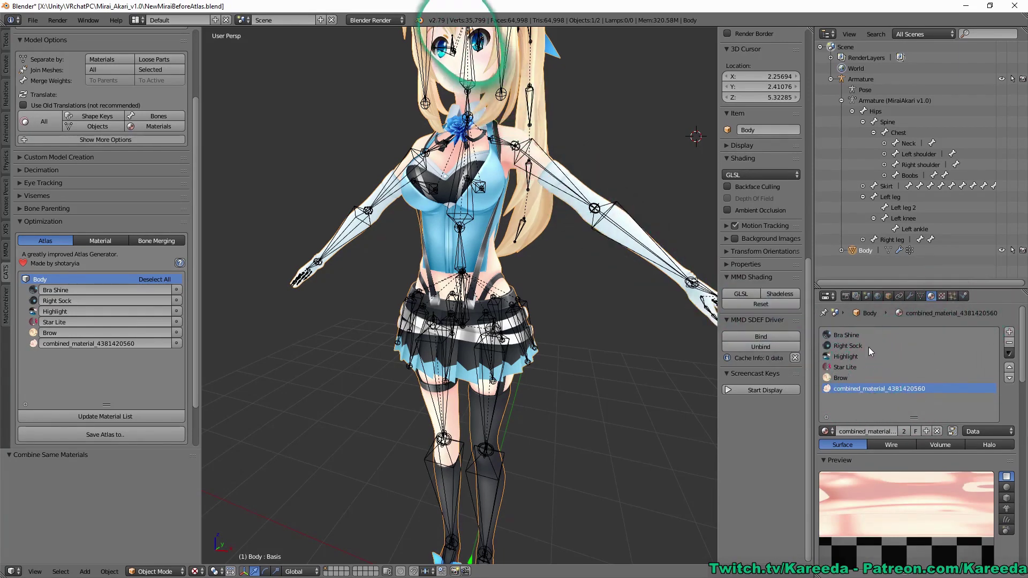
# Step: Tick Right Sock alongside Bra Shine in the atlas list and make it the active slot
pyautogui.click(175, 300)
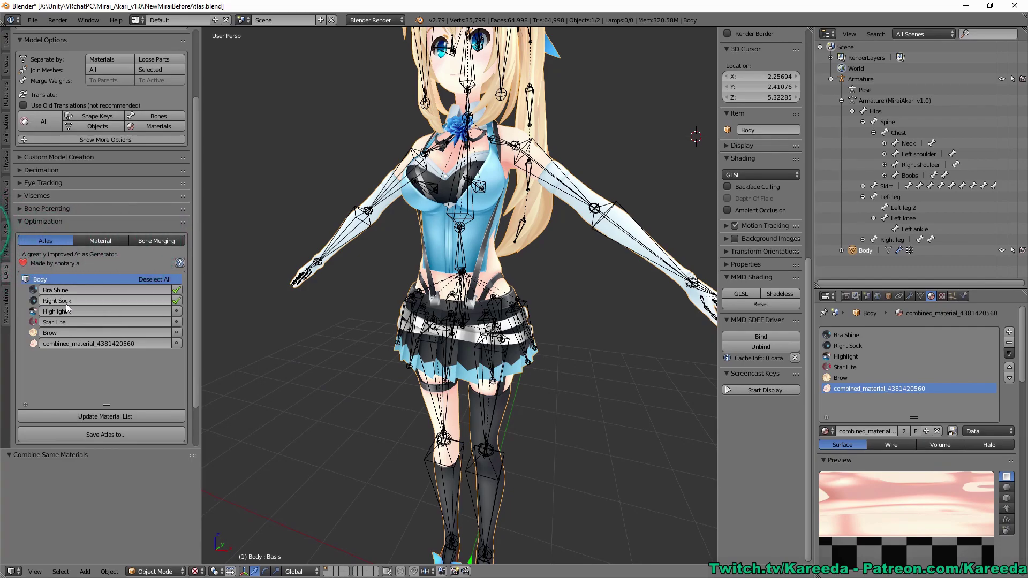
pyautogui.click(844, 345)
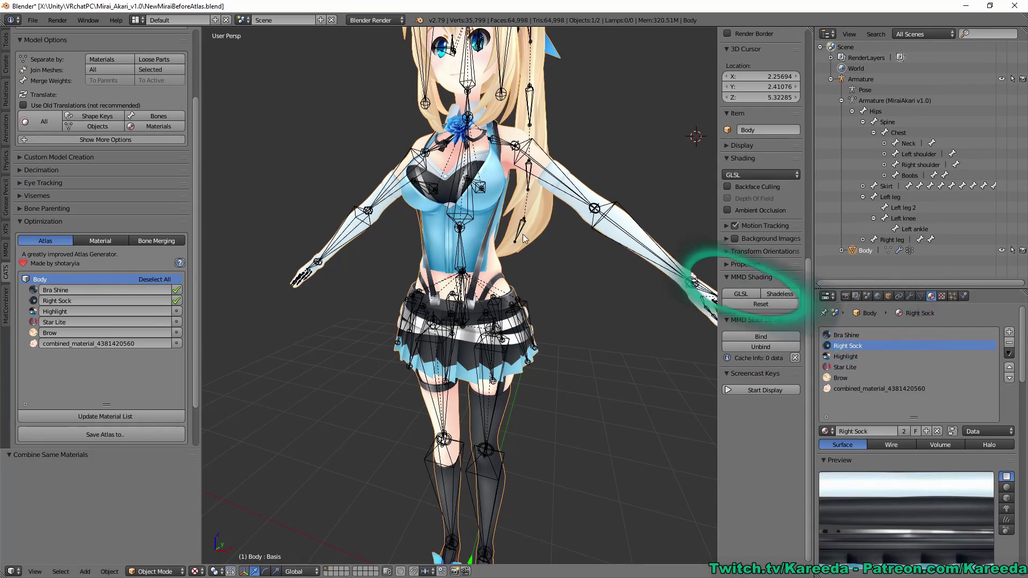
pyautogui.moveTo(912, 416); pyautogui.dragTo(913, 406)
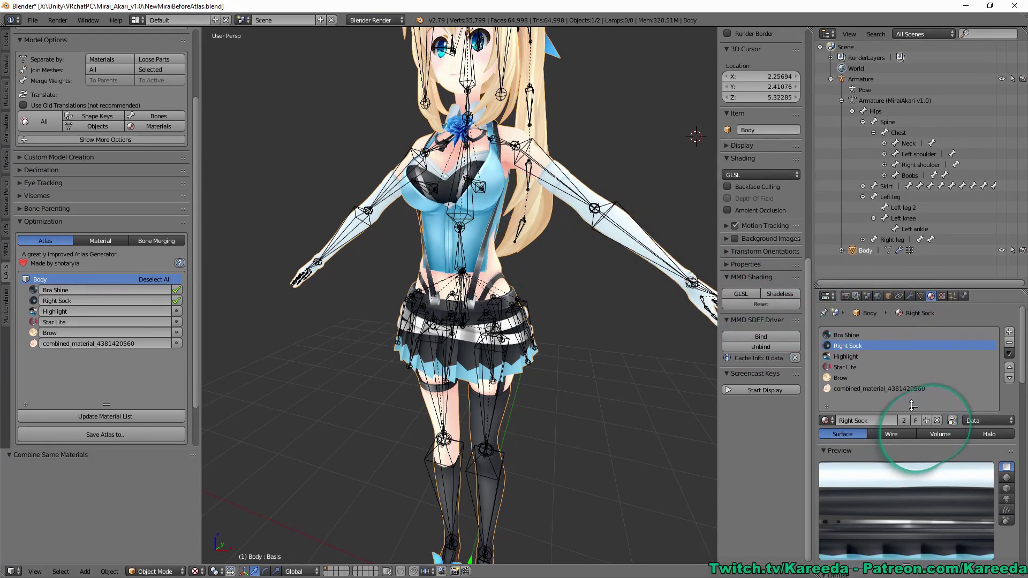
pyautogui.scroll(-1, 923, 493)
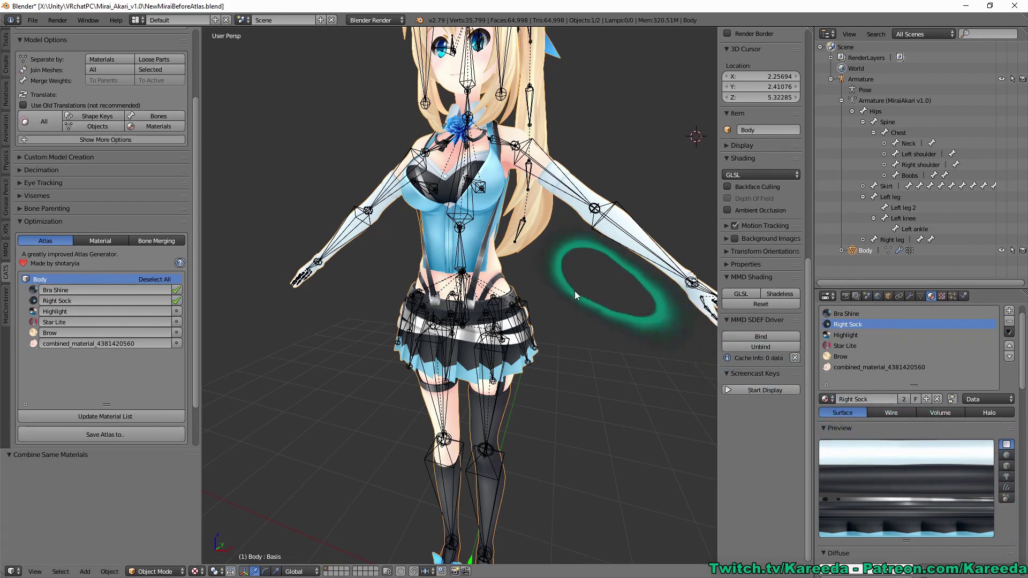
pyautogui.moveTo(574, 285)
pyautogui.mouseDown(button='middle')
pyautogui.moveTo(510, 235)
pyautogui.moveTo(606, 250)
pyautogui.moveTo(586, 303)
pyautogui.moveTo(580, 295)
pyautogui.mouseUp(button='middle')
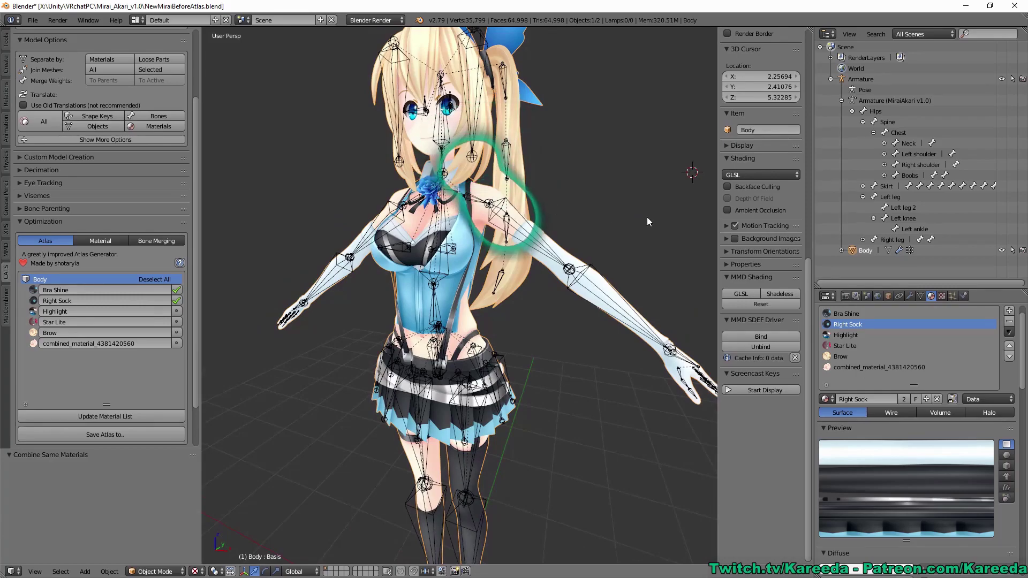
pyautogui.moveTo(601, 224); pyautogui.dragTo(587, 226, button='middle')
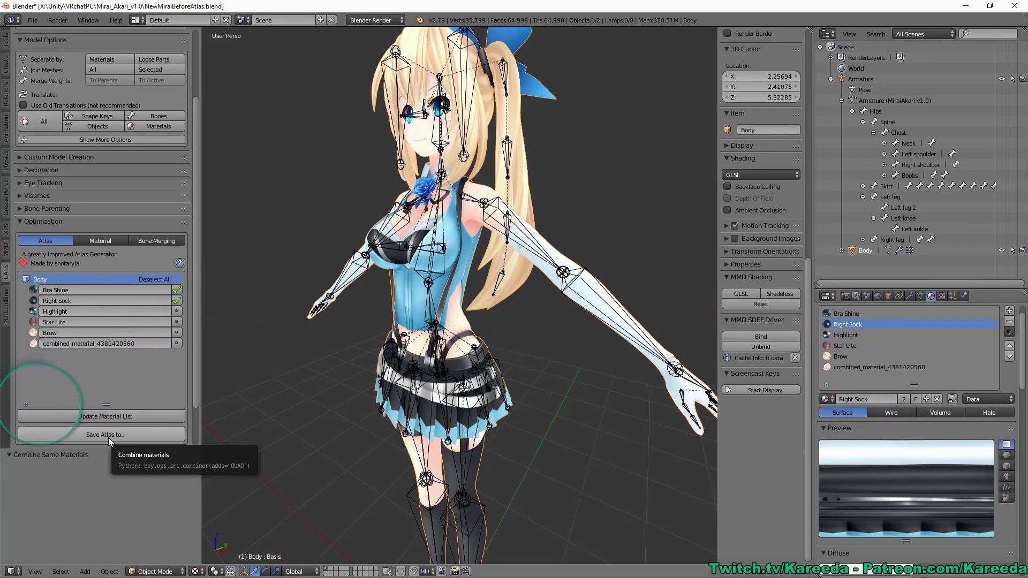
pyautogui.click(6, 304)
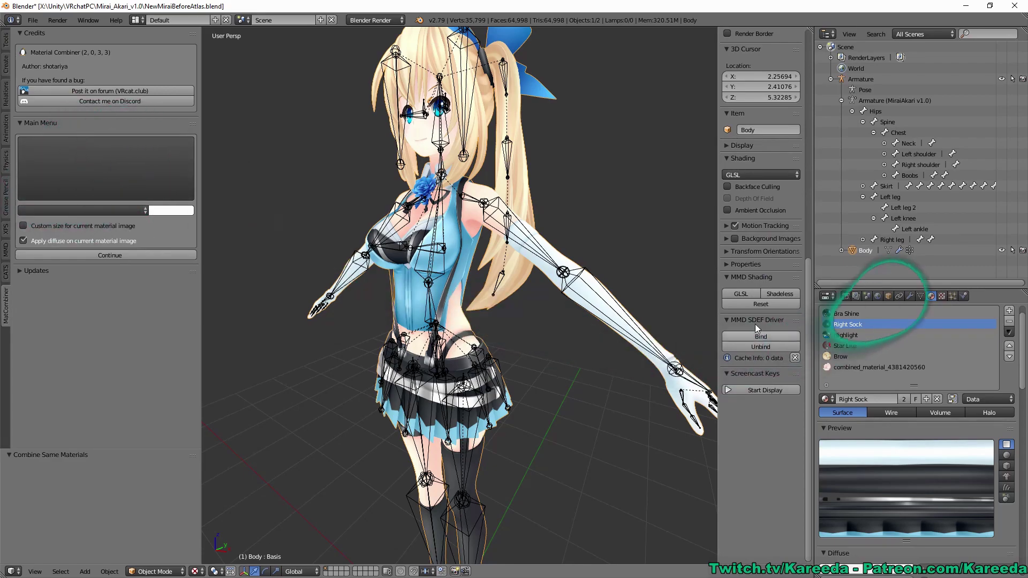
pyautogui.click(859, 369)
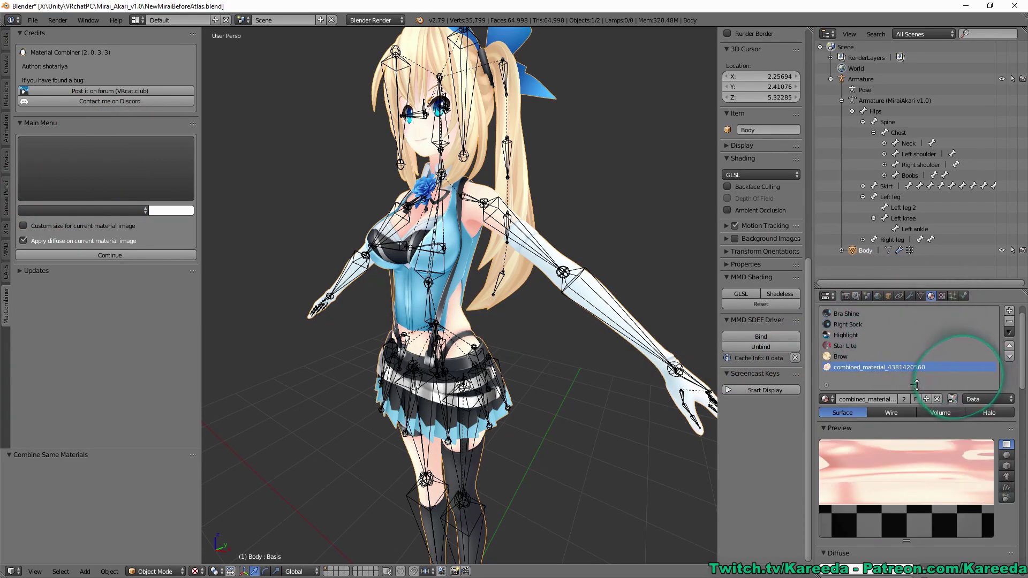
pyautogui.moveTo(964, 386); pyautogui.dragTo(974, 369)
pyautogui.scroll(-3, 1021, 324)
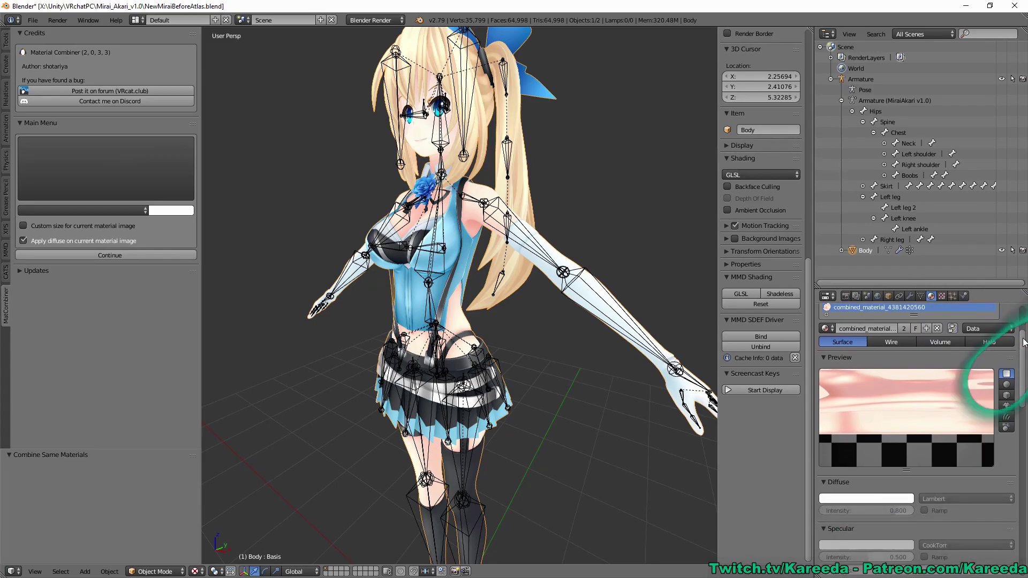
pyautogui.click(850, 498)
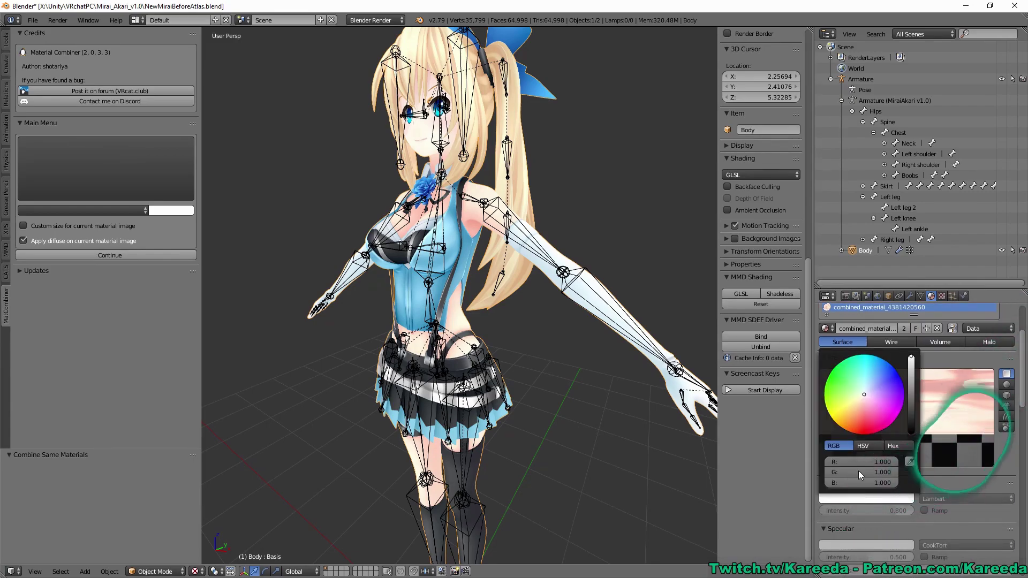
pyautogui.scroll(2, 511, 253)
pyautogui.scroll(-3, 511, 252)
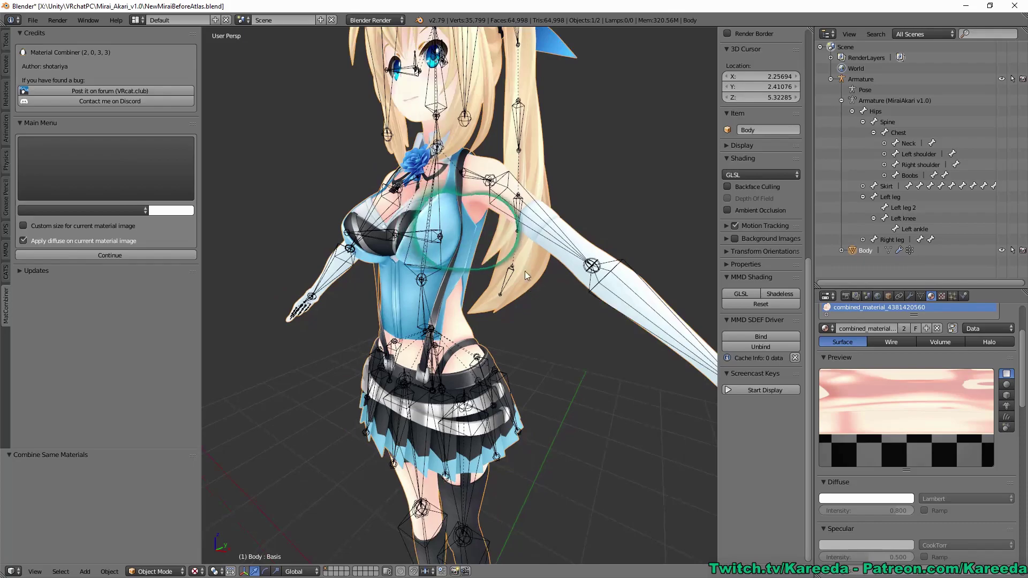
pyautogui.moveTo(554, 224); pyautogui.dragTo(547, 237, button='middle')
pyautogui.scroll(4, 573, 249)
pyautogui.scroll(1, 643, 254)
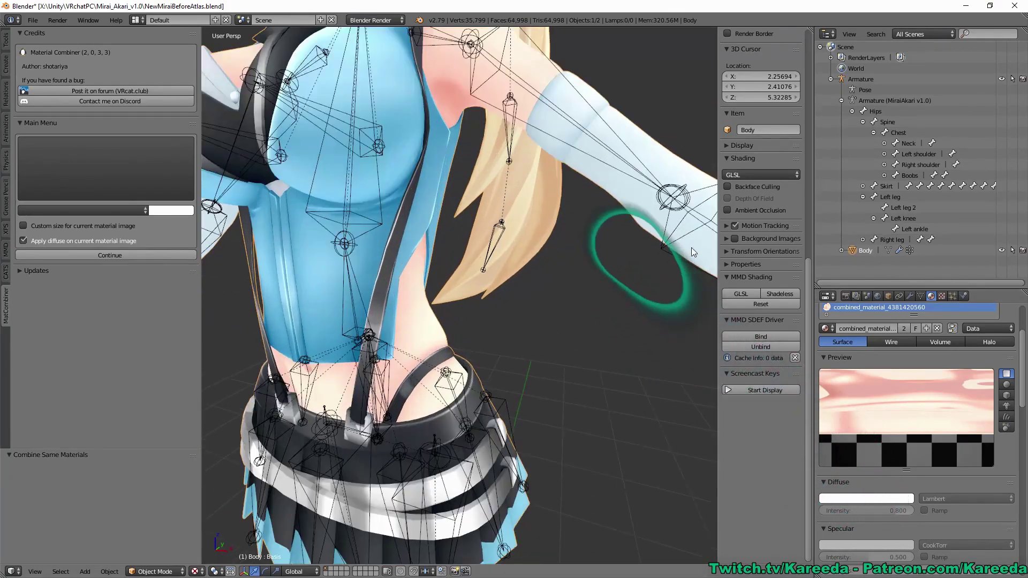
pyautogui.click(875, 497)
pyautogui.moveTo(914, 368)
pyautogui.mouseDown()
pyautogui.moveTo(913, 394)
pyautogui.moveTo(912, 364)
pyautogui.mouseUp()
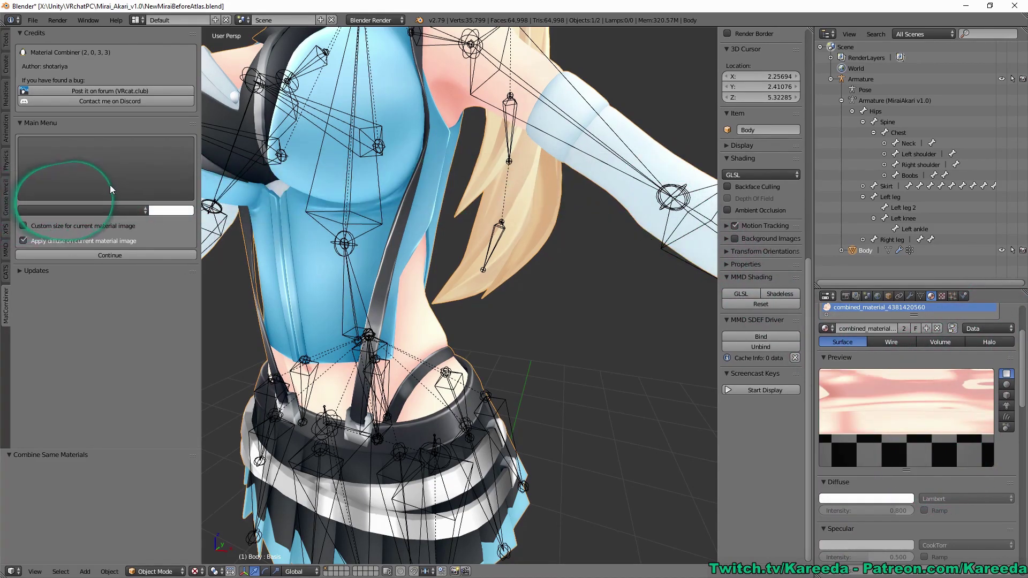
# Step: Pick Highlight in the Material Combiner, turn off Apply diffuse and try a magenta colour
pyautogui.click(134, 172)
pyautogui.click(207, 230)
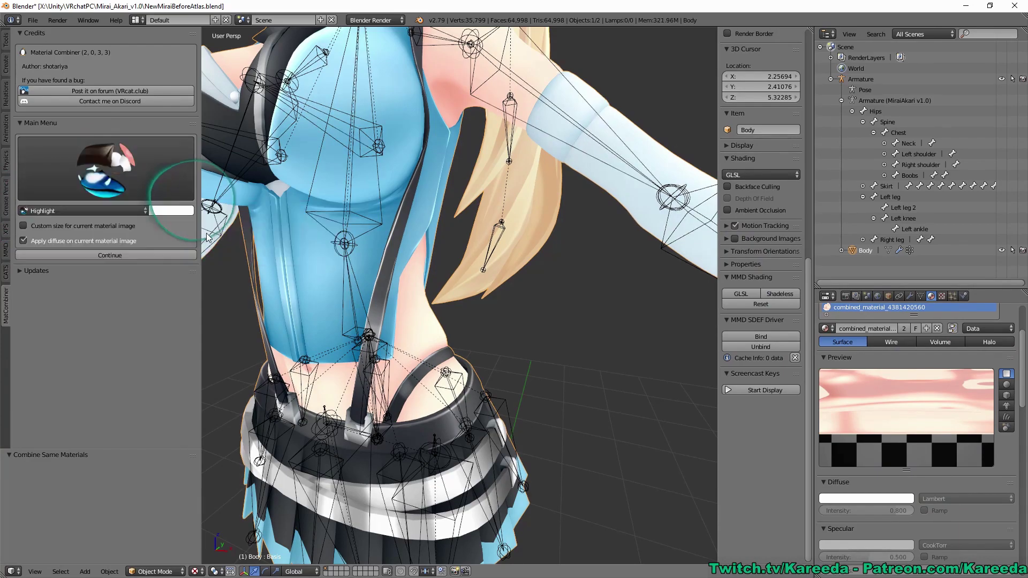
pyautogui.click(168, 210)
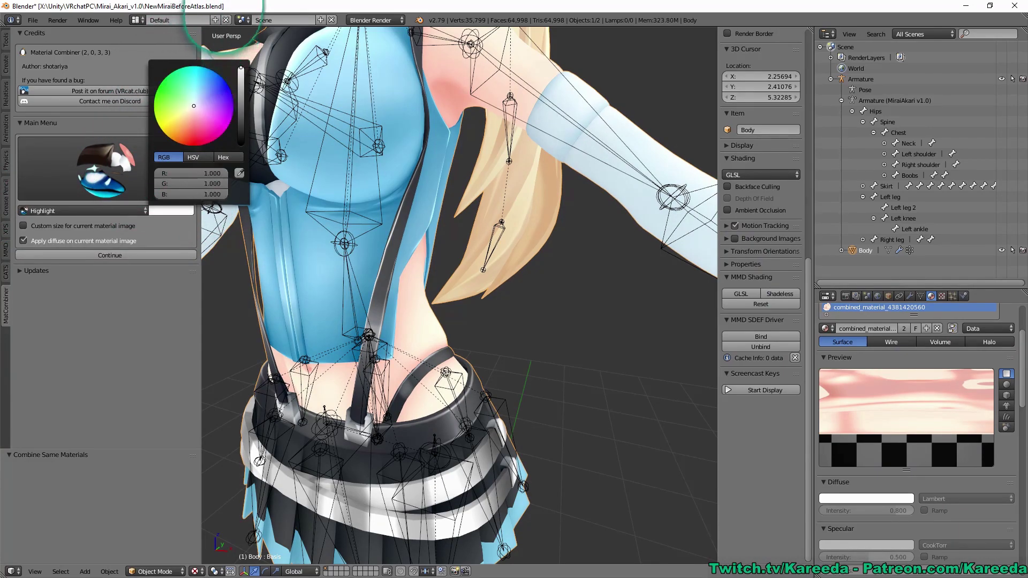
pyautogui.click(44, 241)
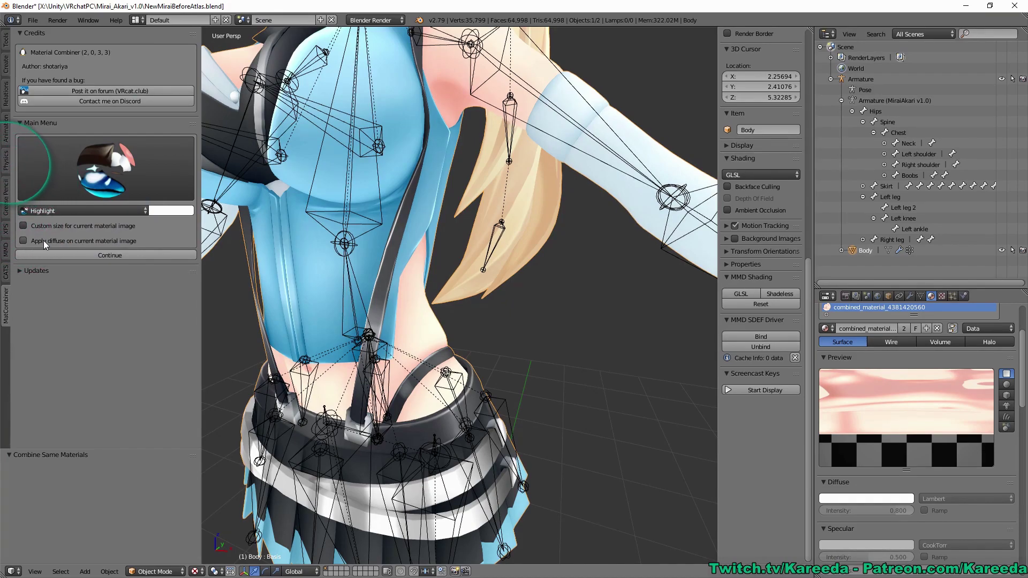
pyautogui.click(186, 211)
pyautogui.click(232, 108)
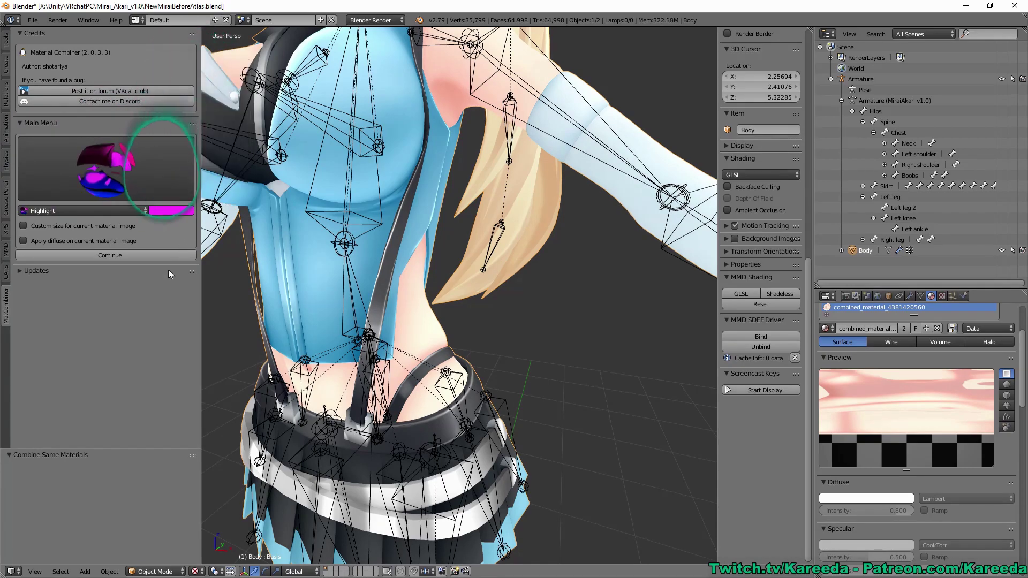
# Step: Toggle Apply diffuse back off and set the Highlight colour back to near white
pyautogui.click(158, 211)
pyautogui.click(42, 241)
pyautogui.click(167, 209)
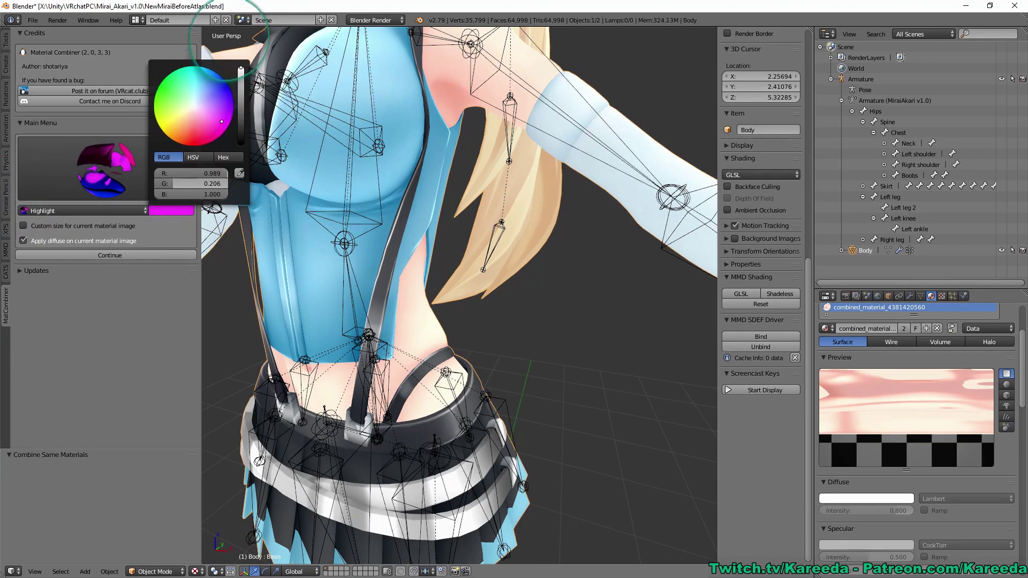
pyautogui.click(46, 241)
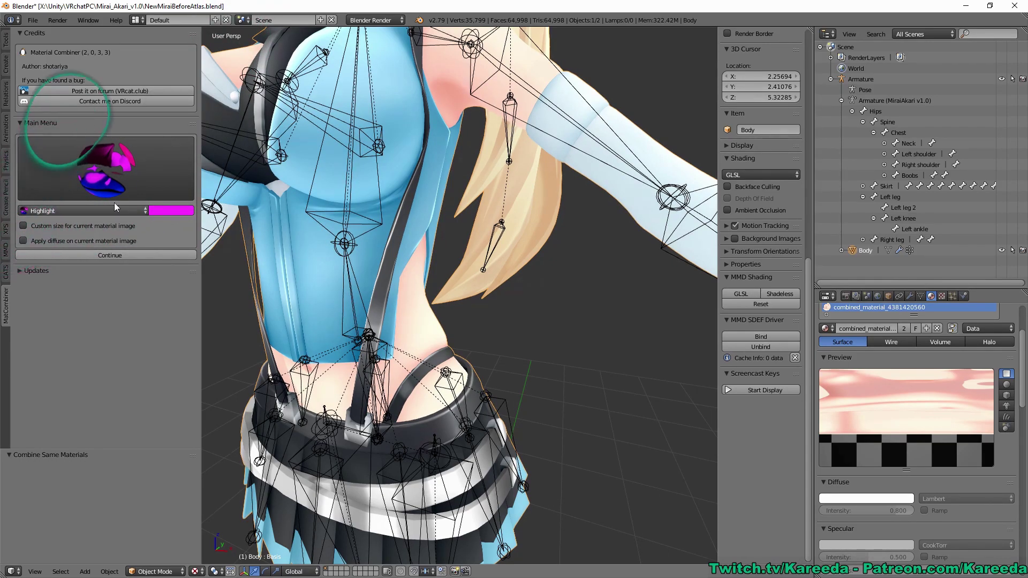
pyautogui.click(162, 211)
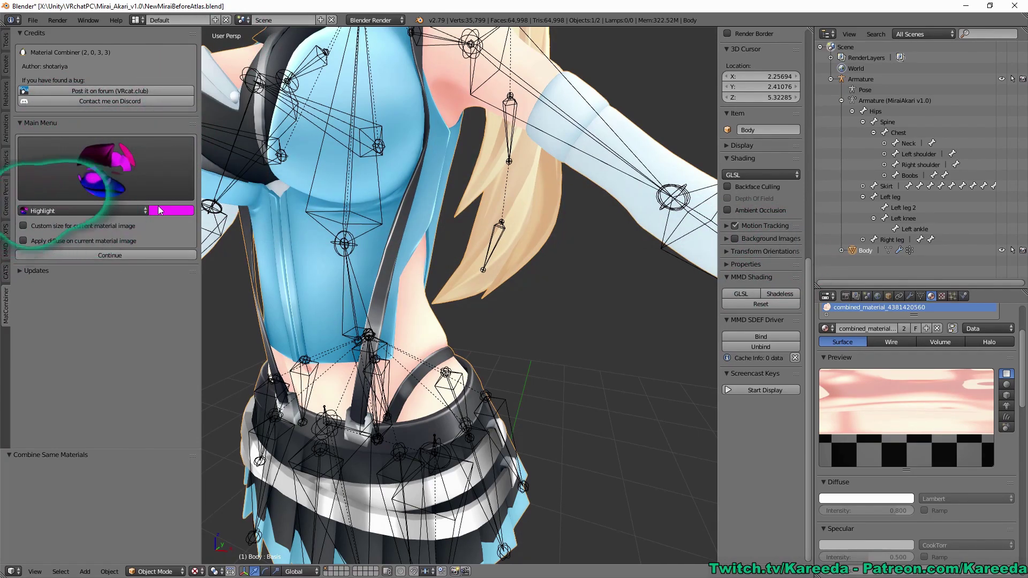
pyautogui.click(171, 211)
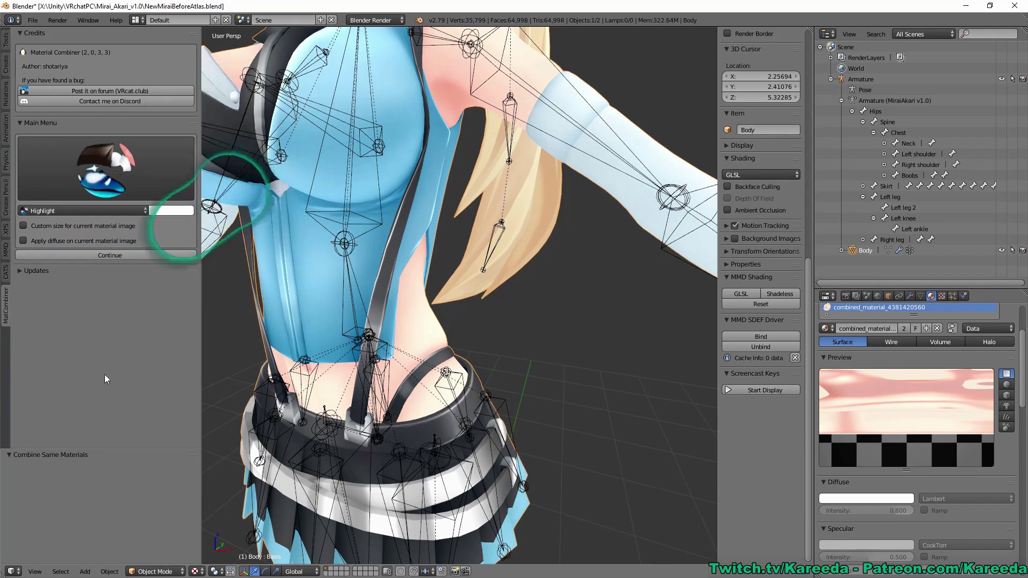
# Step: Choose Bra Shine from the object's materials and try the custom image size option
pyautogui.click(120, 211)
pyautogui.click(98, 201)
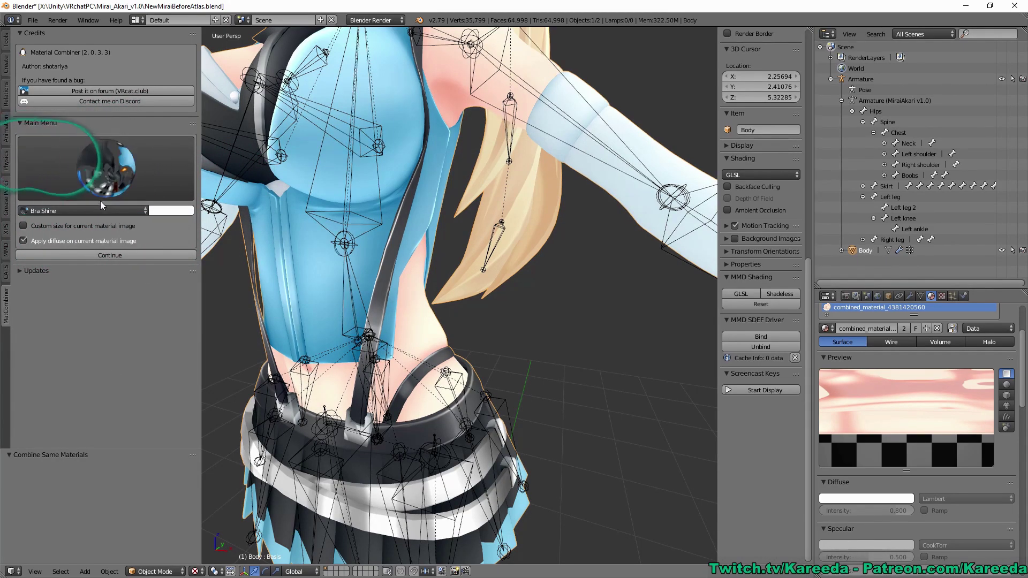
pyautogui.click(99, 221)
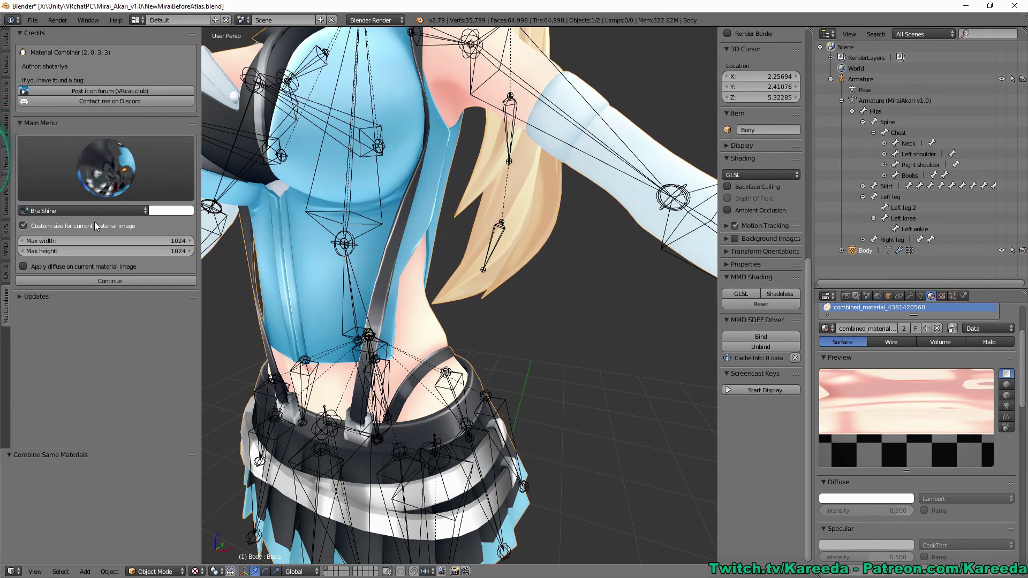
pyautogui.click(94, 222)
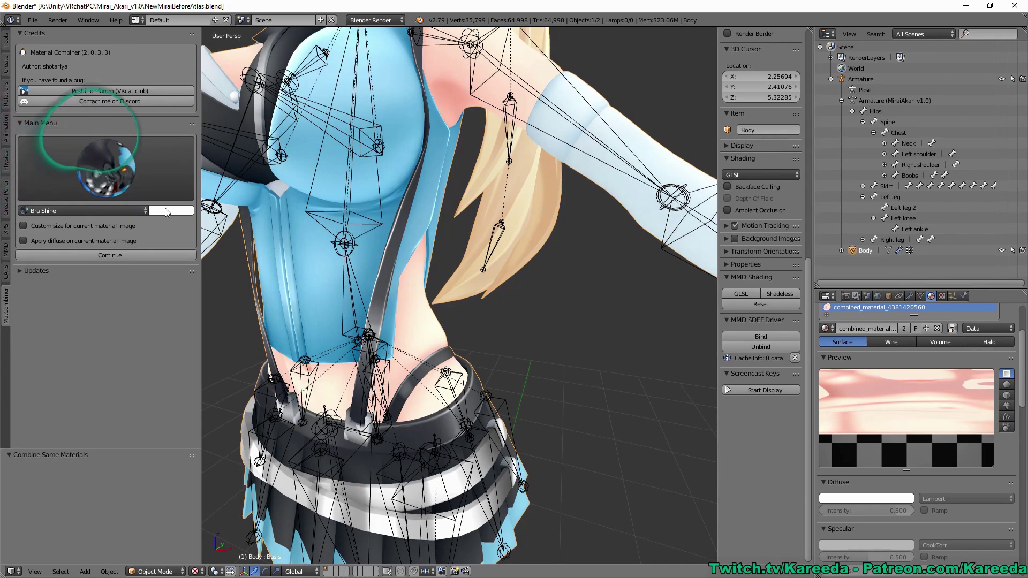
pyautogui.click(128, 211)
# Step: Reselect Highlight in the combiner, make Star Lite active and check its diffuse colour
pyautogui.click(56, 155)
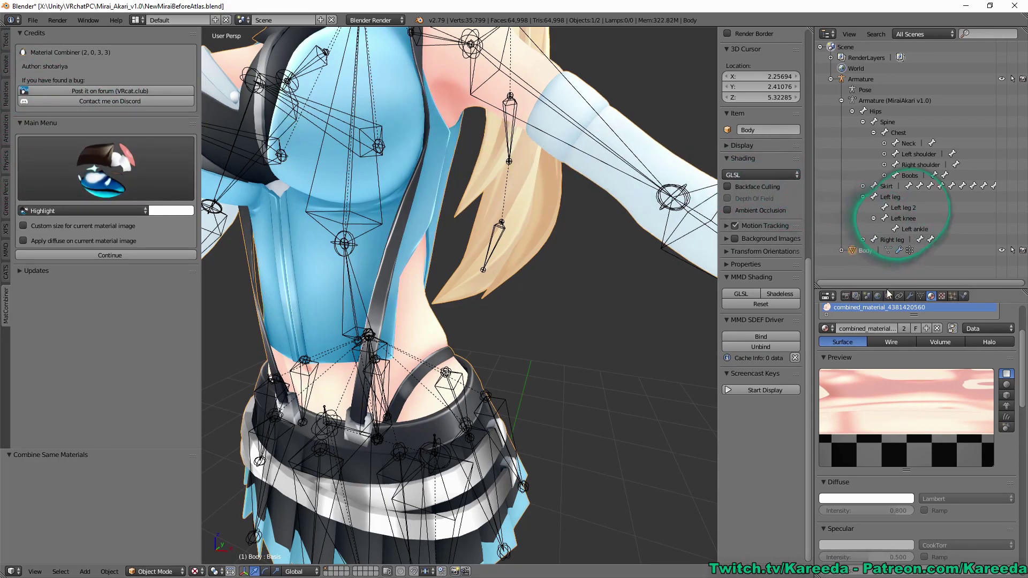
pyautogui.scroll(4, 920, 356)
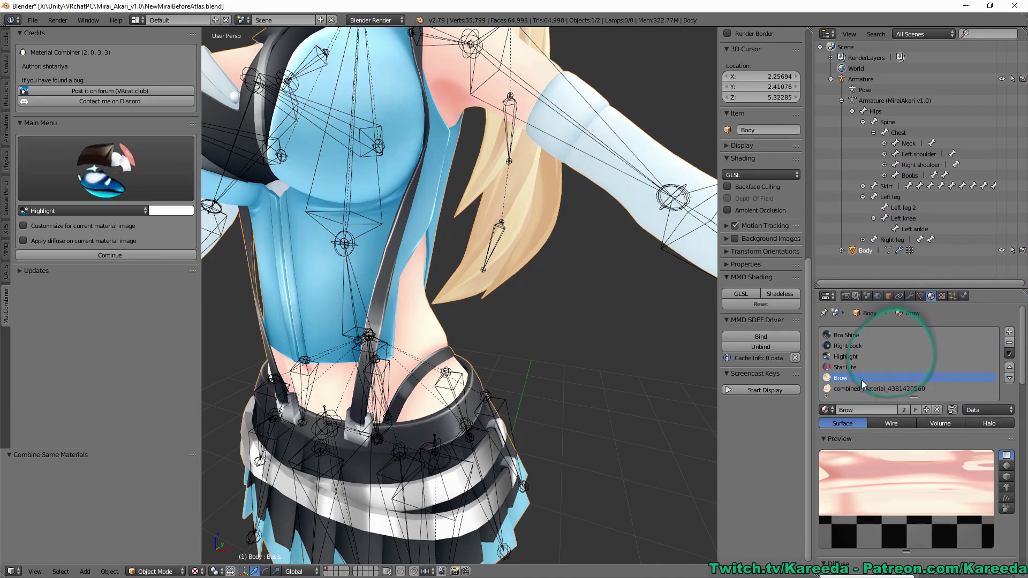
pyautogui.click(856, 367)
pyautogui.scroll(-4, 889, 506)
pyautogui.click(884, 495)
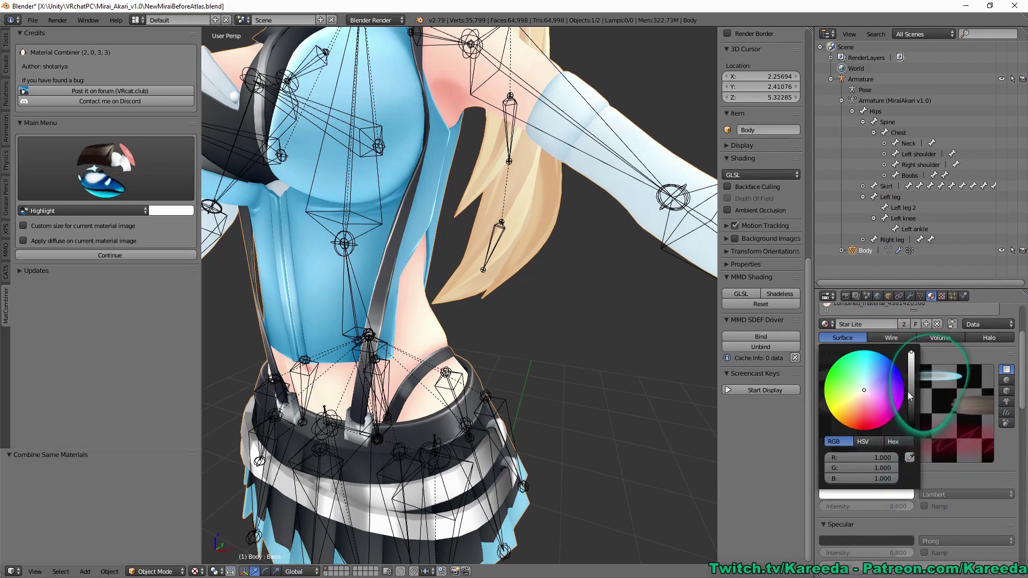
pyautogui.click(627, 355)
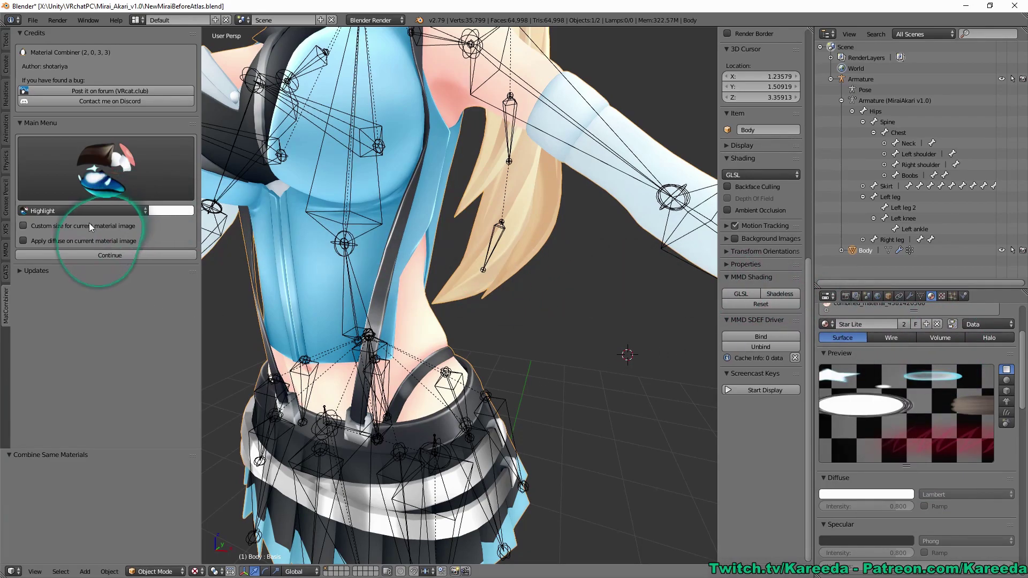
pyautogui.click(6, 274)
pyautogui.scroll(-1, 178, 411)
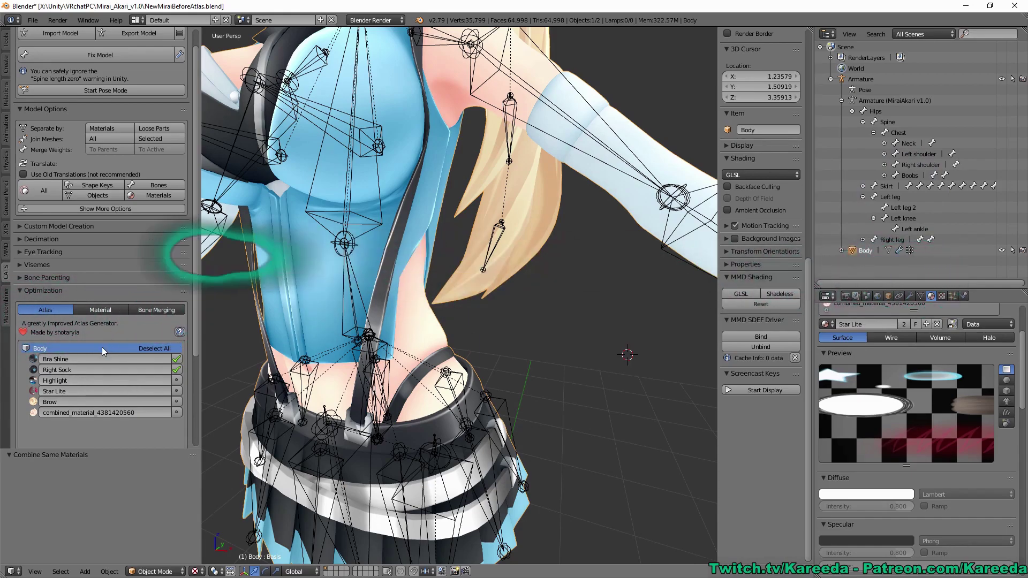
pyautogui.click(6, 300)
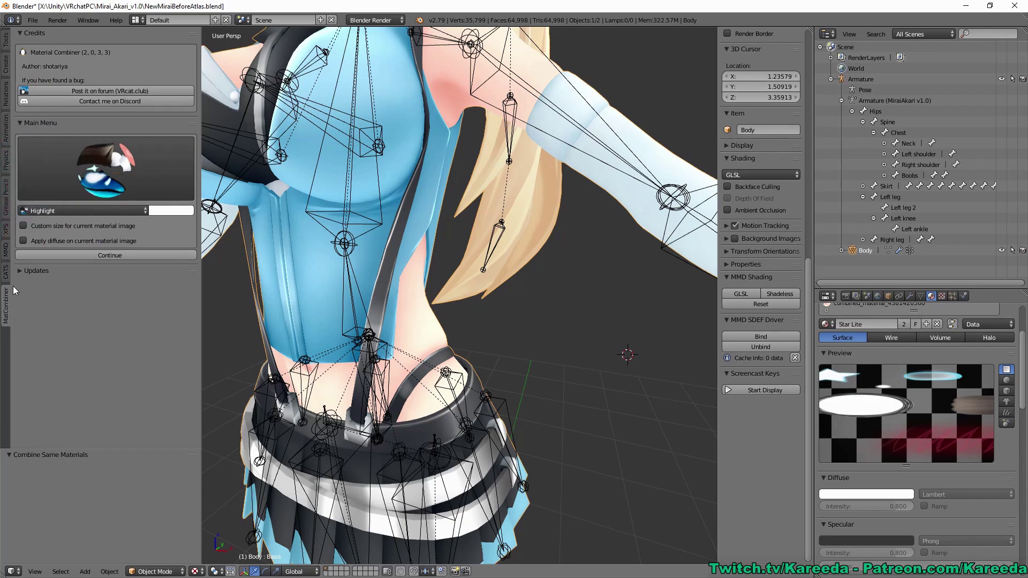
# Step: Continue to the materials list, set Image size to Automatic, and leave Compress combined image on
pyautogui.click(110, 254)
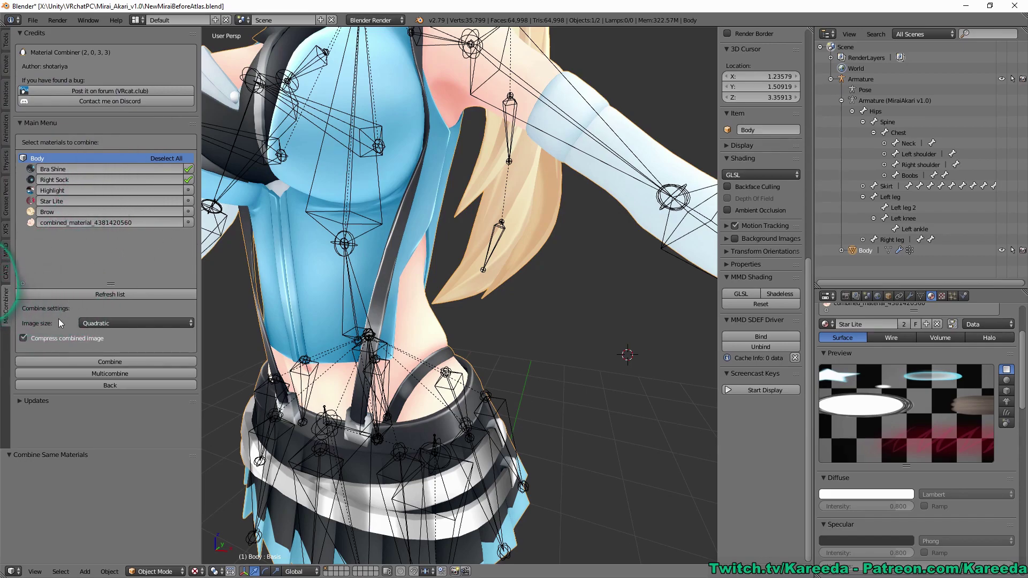
pyautogui.click(117, 323)
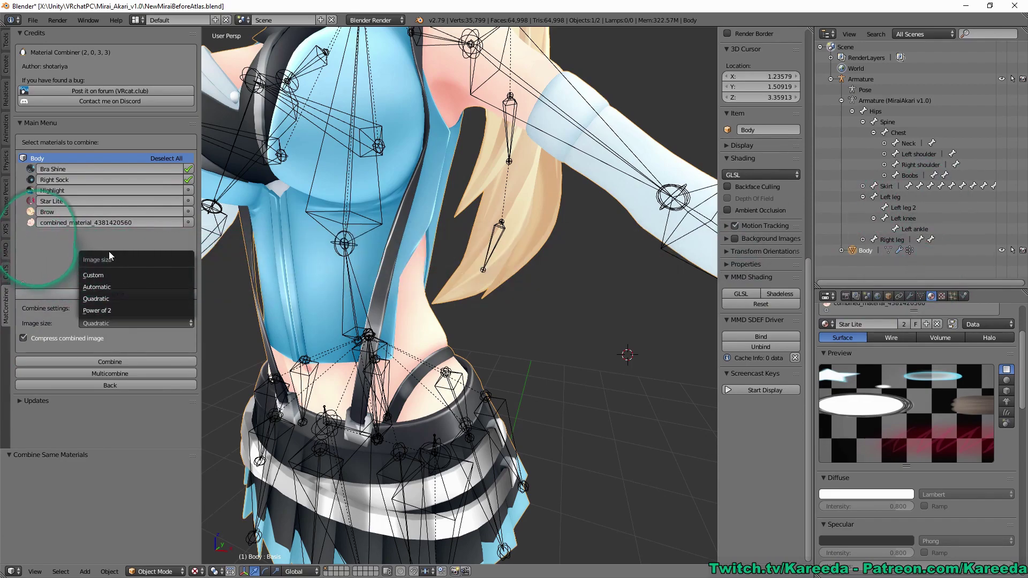
pyautogui.click(108, 276)
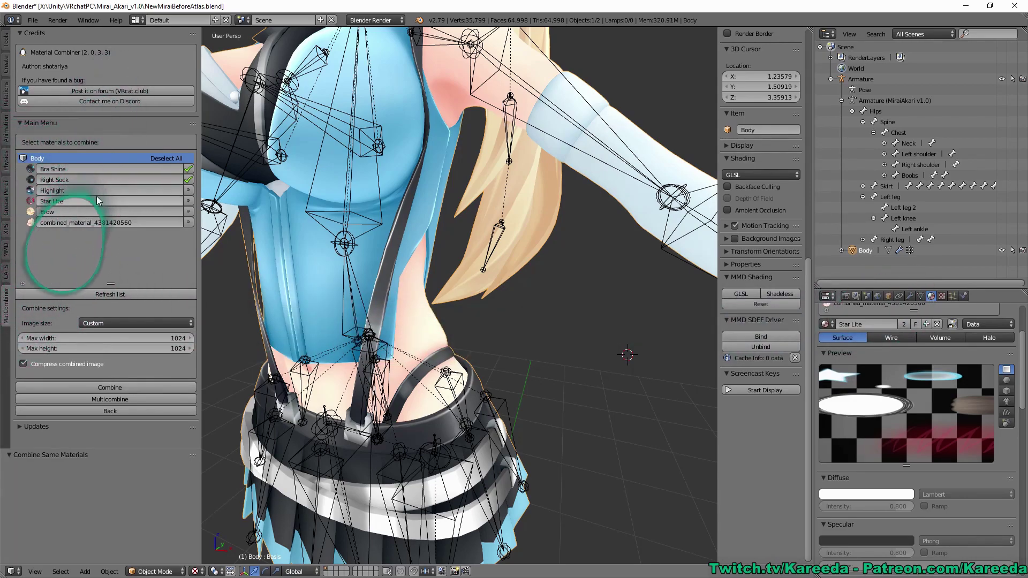
pyautogui.click(145, 323)
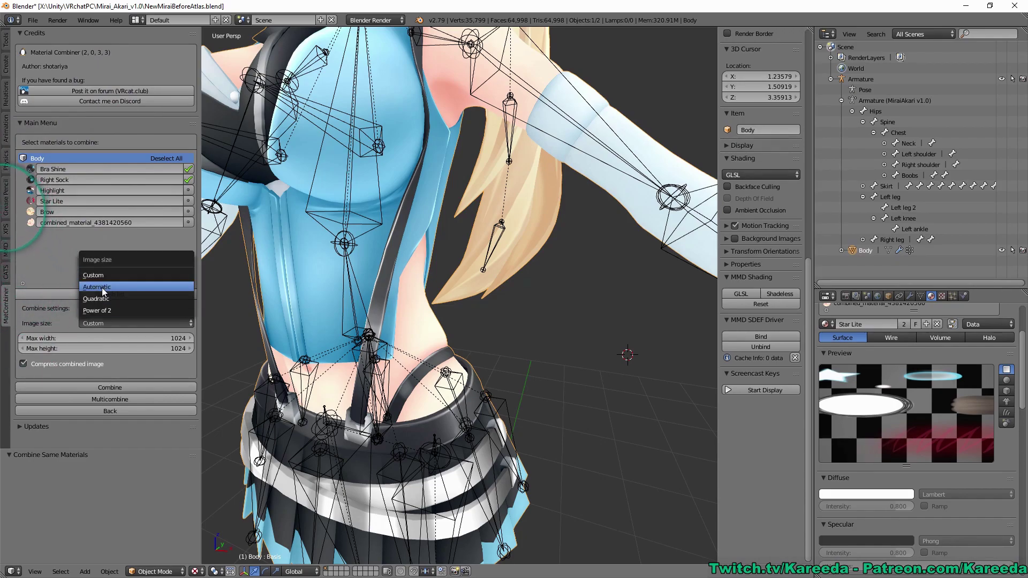
pyautogui.click(101, 287)
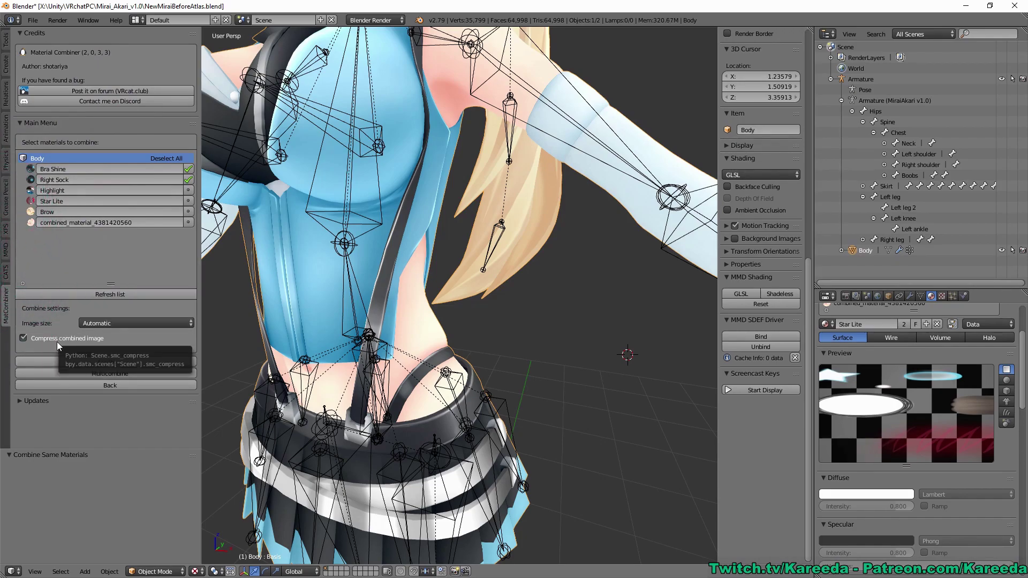
pyautogui.click(23, 338)
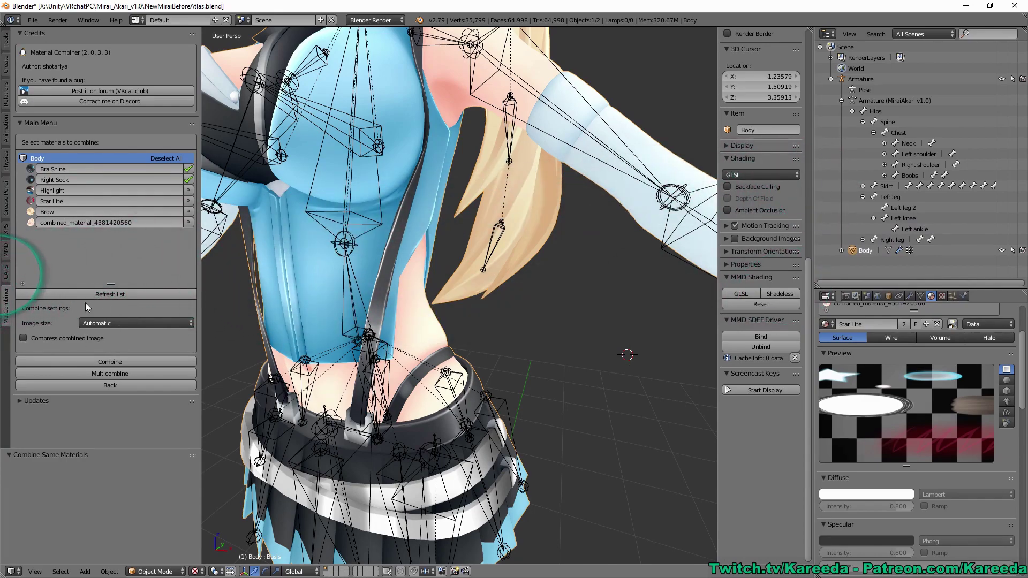
pyautogui.click(23, 337)
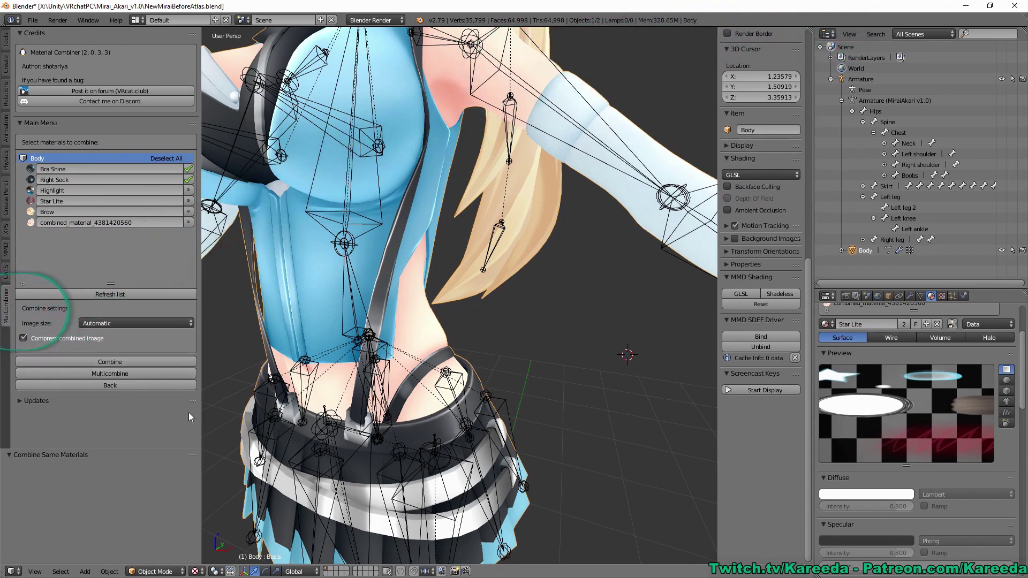
pyautogui.click(30, 338)
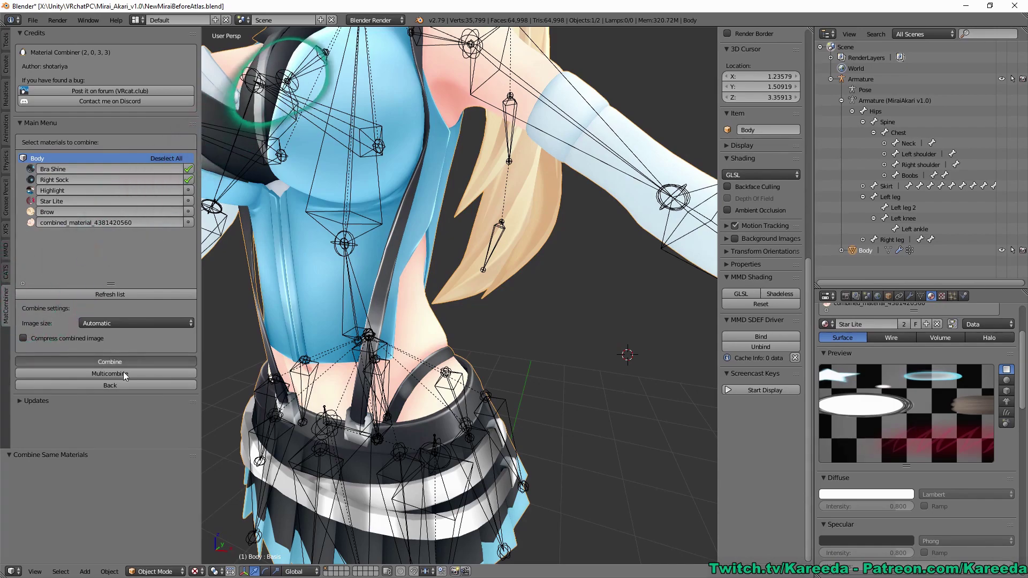
pyautogui.click(103, 362)
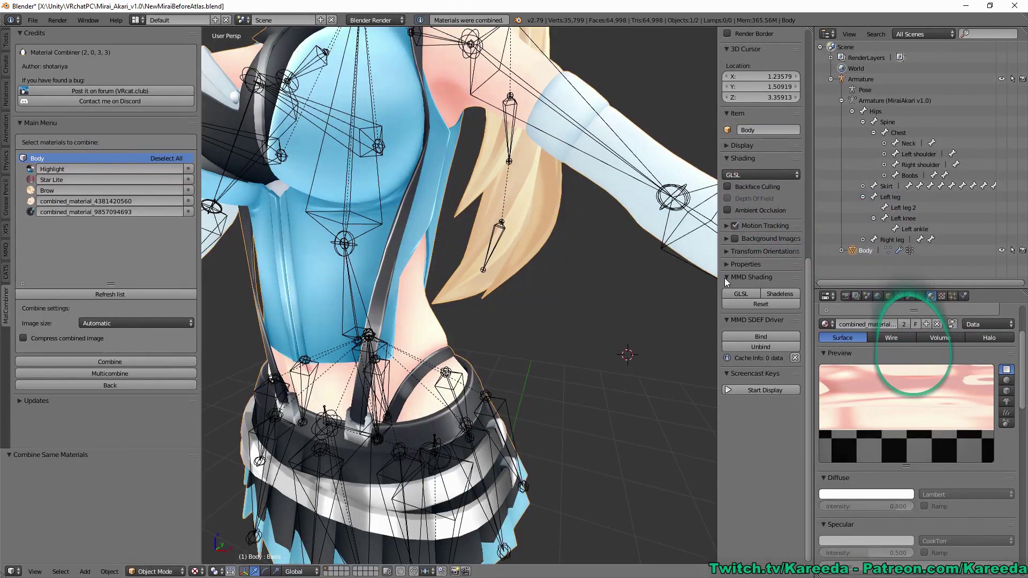
pyautogui.scroll(4, 944, 375)
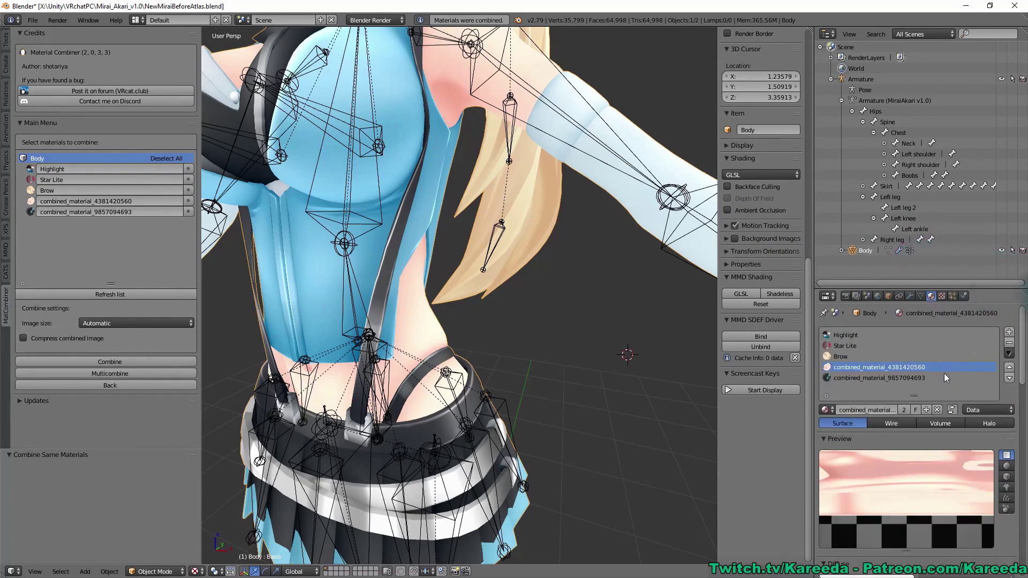
pyautogui.click(873, 378)
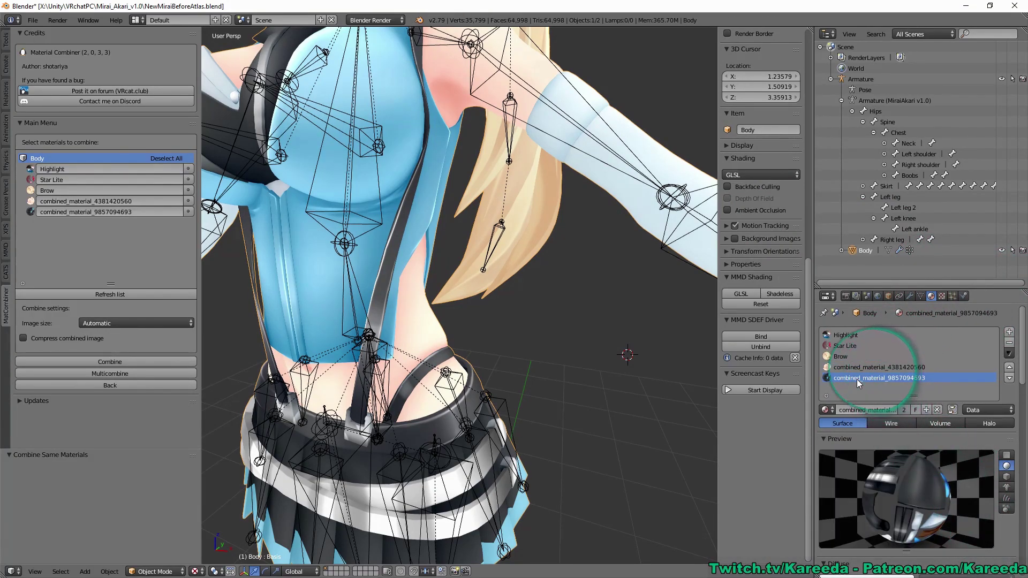
pyautogui.doubleClick(833, 378)
pyautogui.write('Outfit')
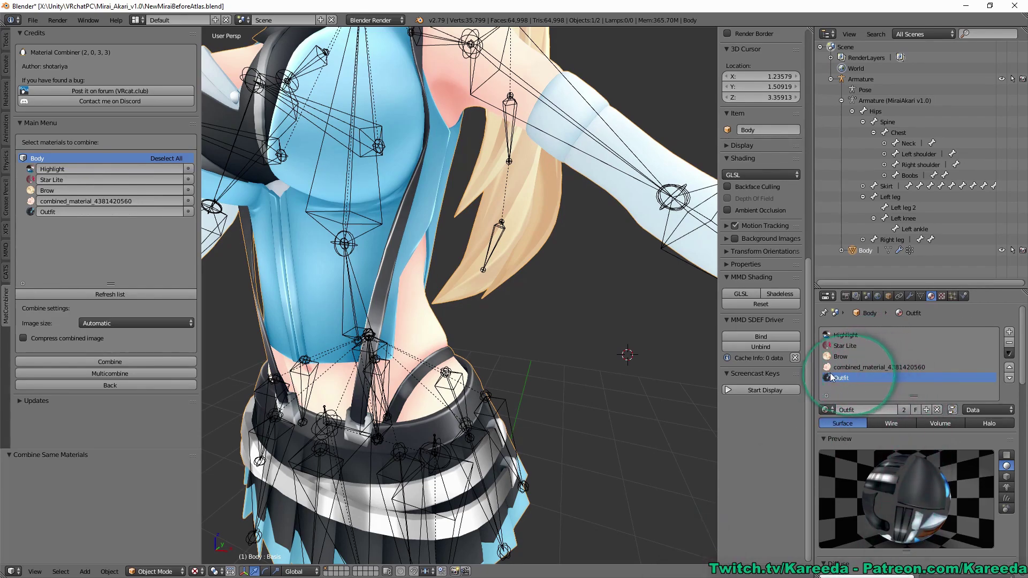
pyautogui.doubleClick(849, 367)
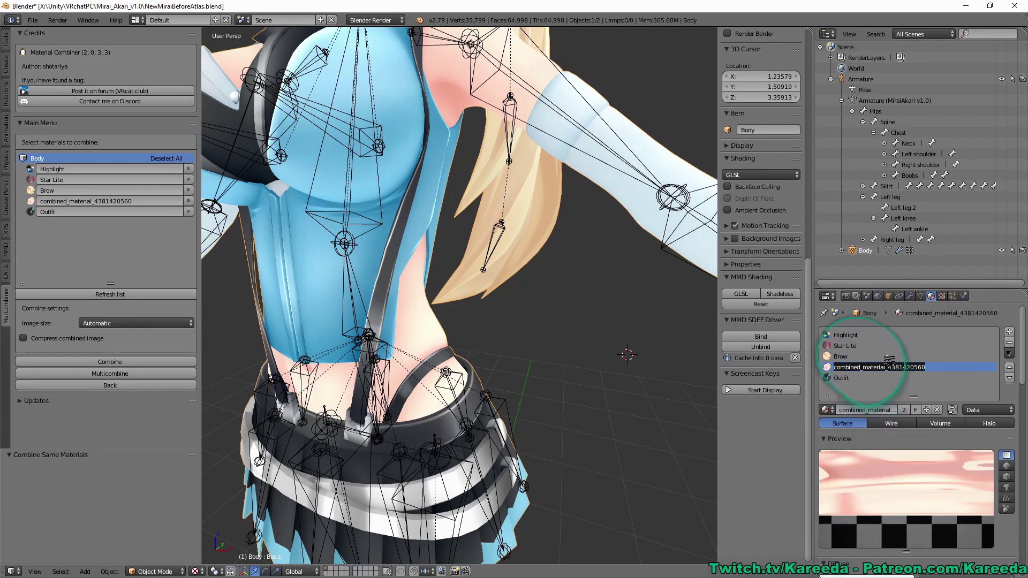
pyautogui.write('Skin')
pyautogui.press('Return')
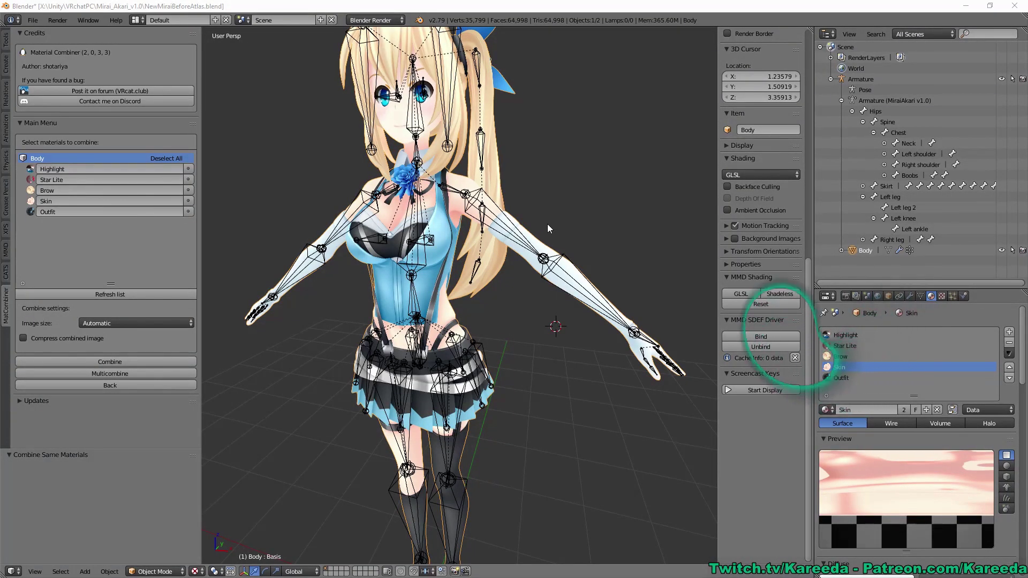
# Step: Tick Highlight and Star Lite in the Material Combiner and create their combined atlas
pyautogui.moveTo(545, 224); pyautogui.dragTo(520, 228, button='middle')
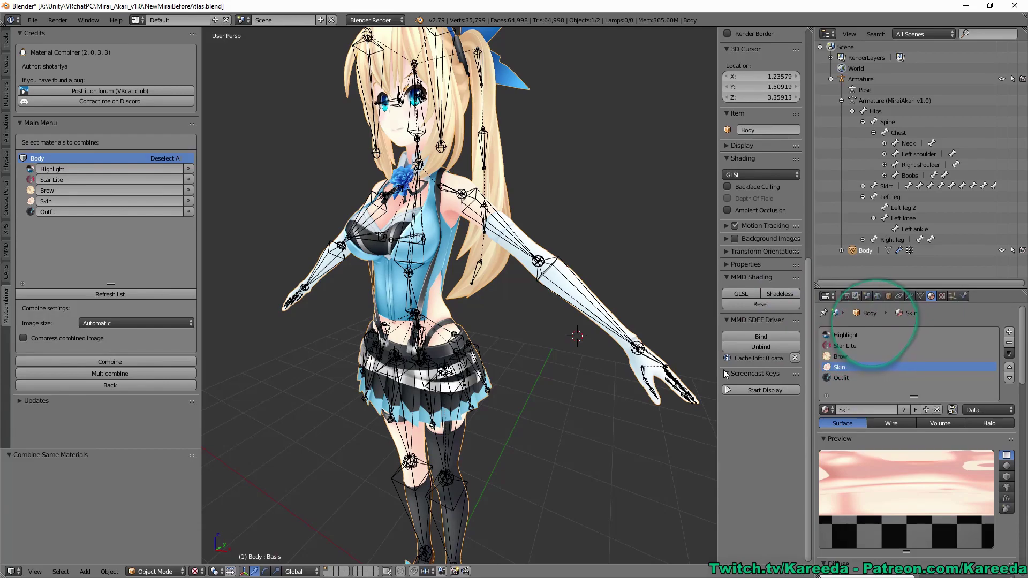
pyautogui.click(845, 347)
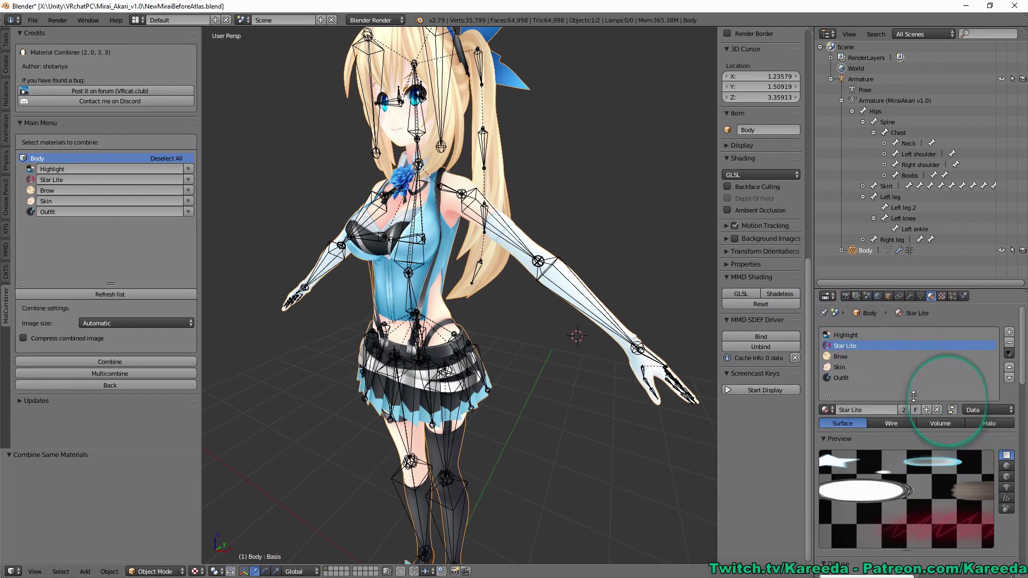
pyautogui.moveTo(915, 396); pyautogui.dragTo(914, 384)
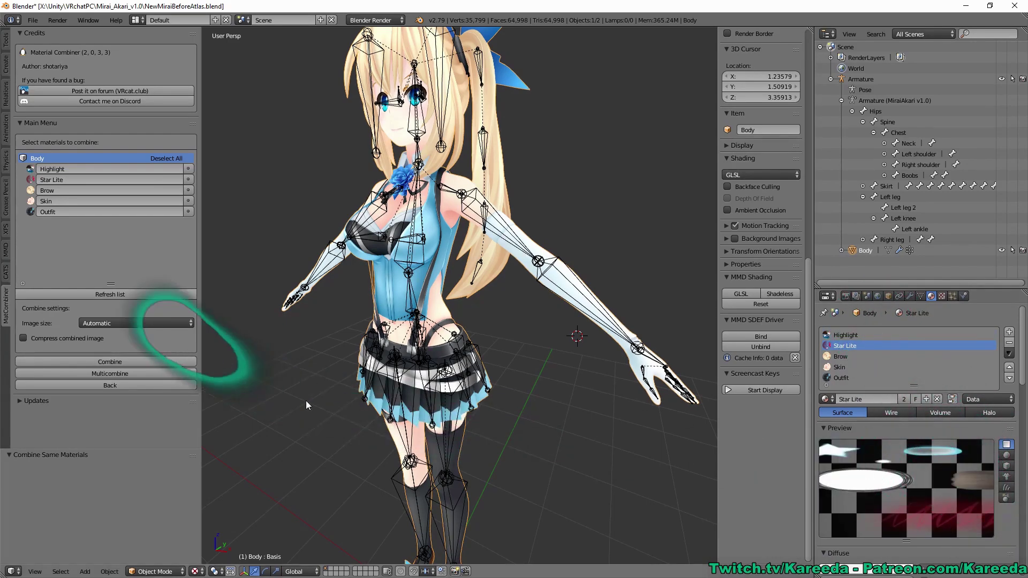
pyautogui.click(187, 169)
pyautogui.click(189, 179)
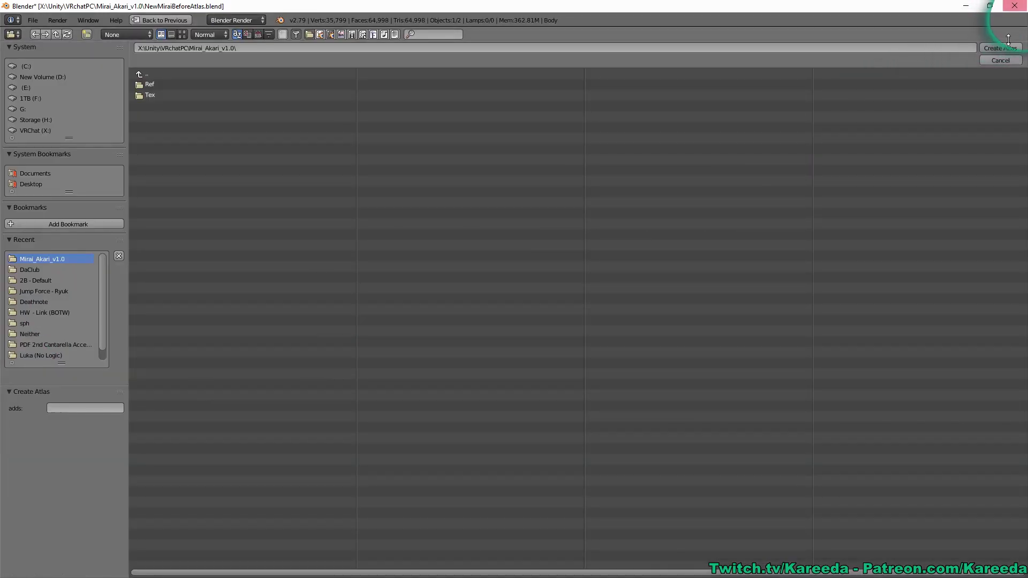
pyautogui.click(1000, 48)
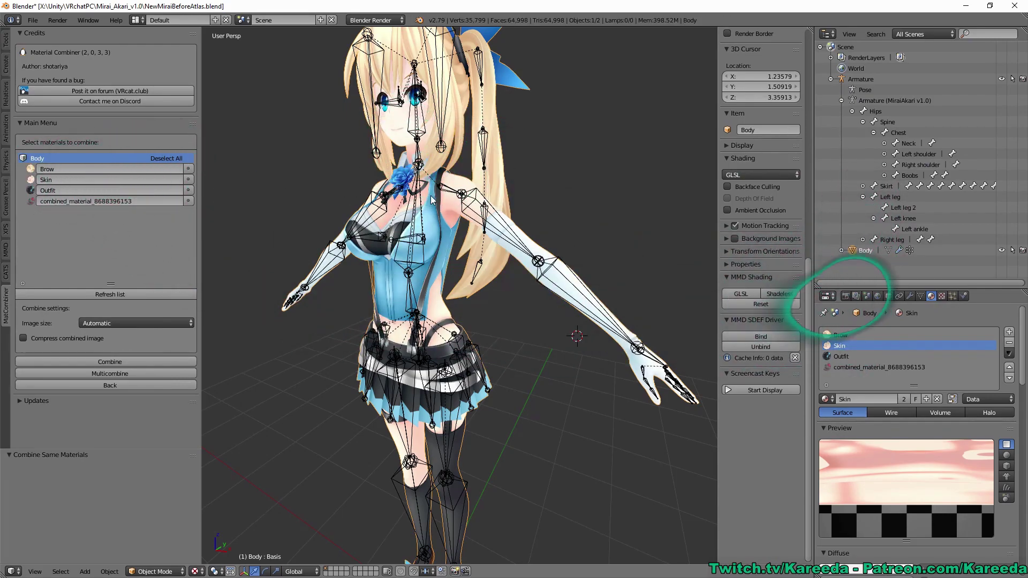
# Step: Orbit, pan and zoom around the merged avatar to inspect its head, bow and torso
pyautogui.moveTo(476, 196); pyautogui.dragTo(476, 217, button='middle')
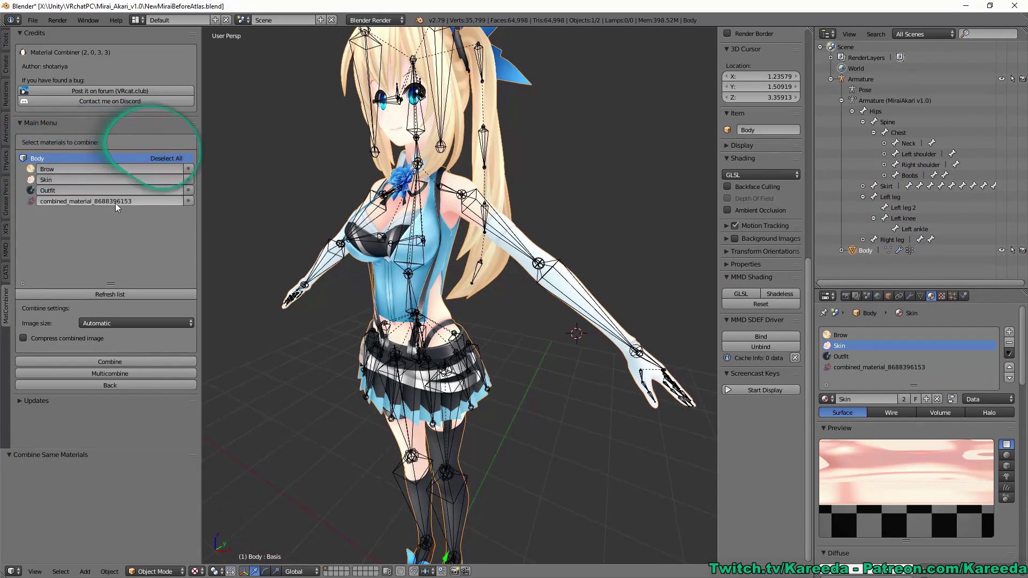
pyautogui.keyDown('shift'); pyautogui.moveTo(389, 167); pyautogui.dragTo(446, 261, button='middle'); pyautogui.keyUp('shift')
pyautogui.moveTo(536, 218); pyautogui.dragTo(481, 163, button='middle')
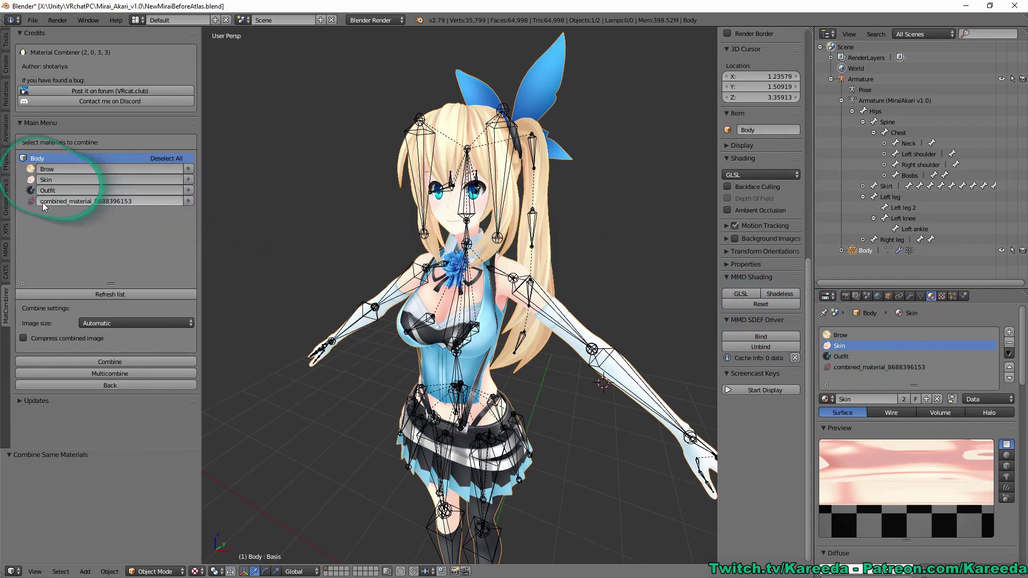
pyautogui.moveTo(534, 290); pyautogui.dragTo(581, 243, button='middle')
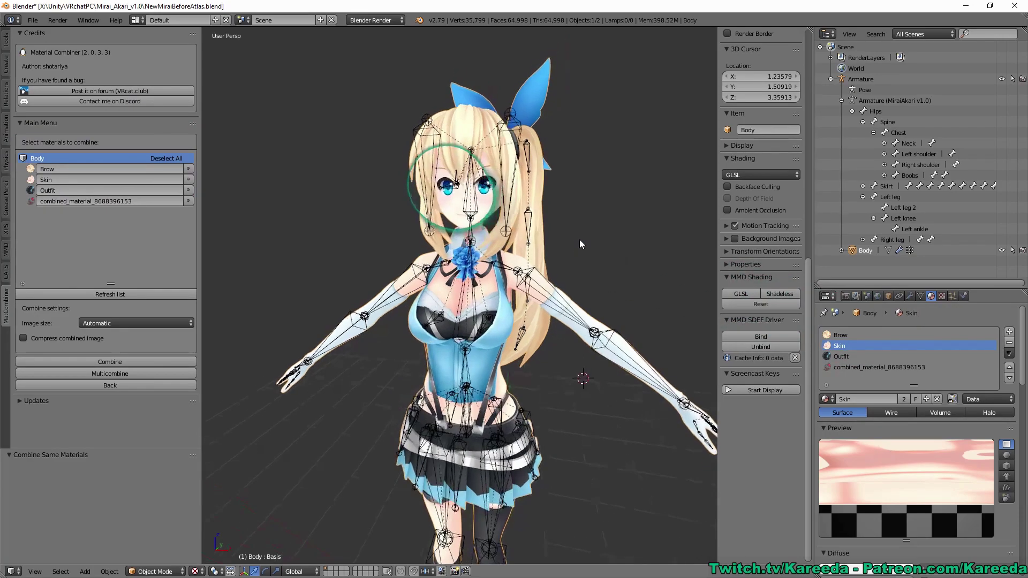
pyautogui.moveTo(643, 204); pyautogui.dragTo(610, 295, button='middle')
pyautogui.scroll(1, 589, 259)
pyautogui.scroll(3, 472, 202)
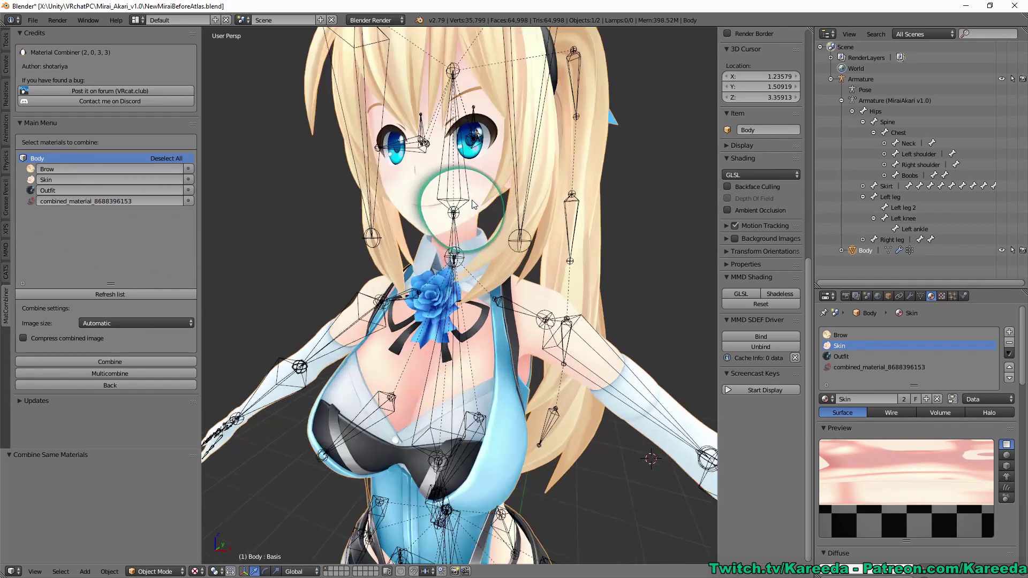
pyautogui.scroll(-4, 514, 138)
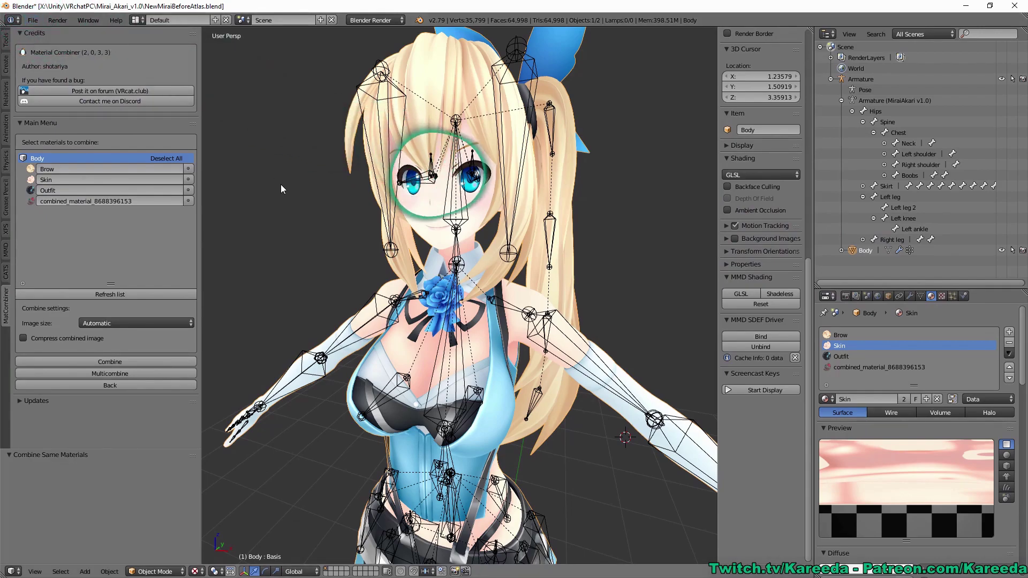
pyautogui.scroll(-1, 364, 203)
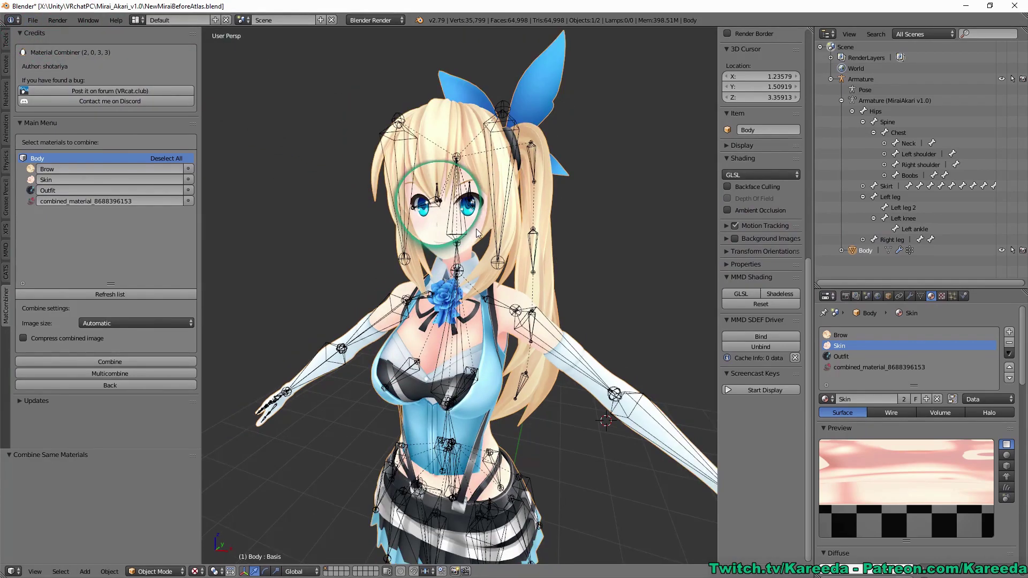
pyautogui.moveTo(365, 203); pyautogui.dragTo(490, 179, button='middle')
pyautogui.scroll(2, 493, 184)
pyautogui.scroll(2, 494, 185)
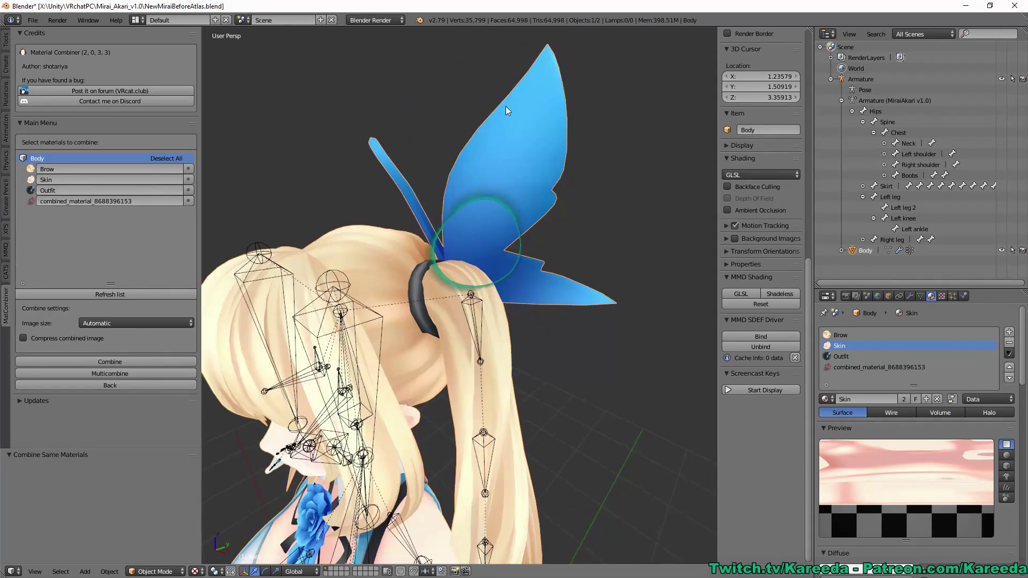
pyautogui.moveTo(522, 358); pyautogui.dragTo(524, 223, button='middle')
pyautogui.scroll(2, 524, 223)
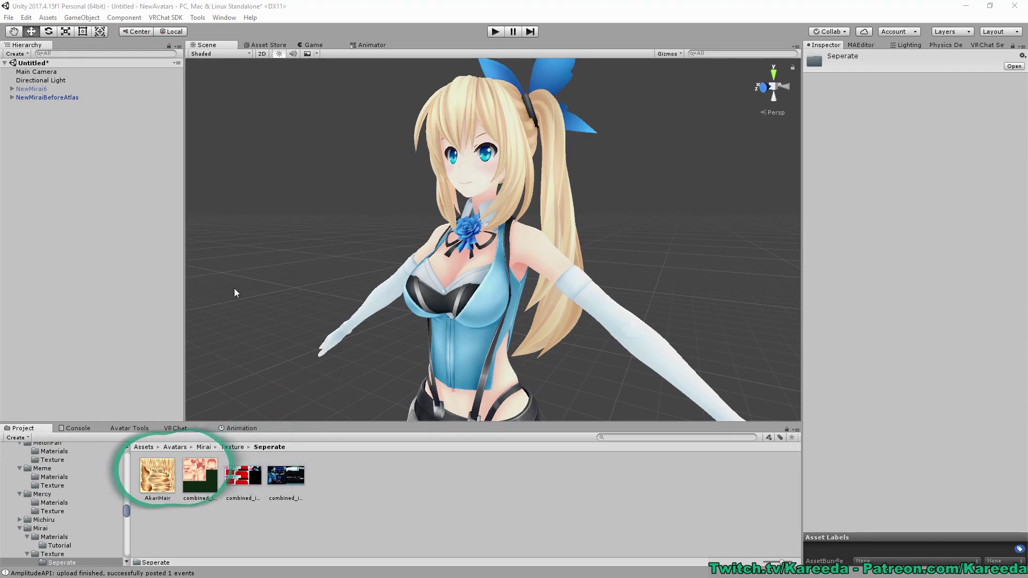
pyautogui.click(298, 479)
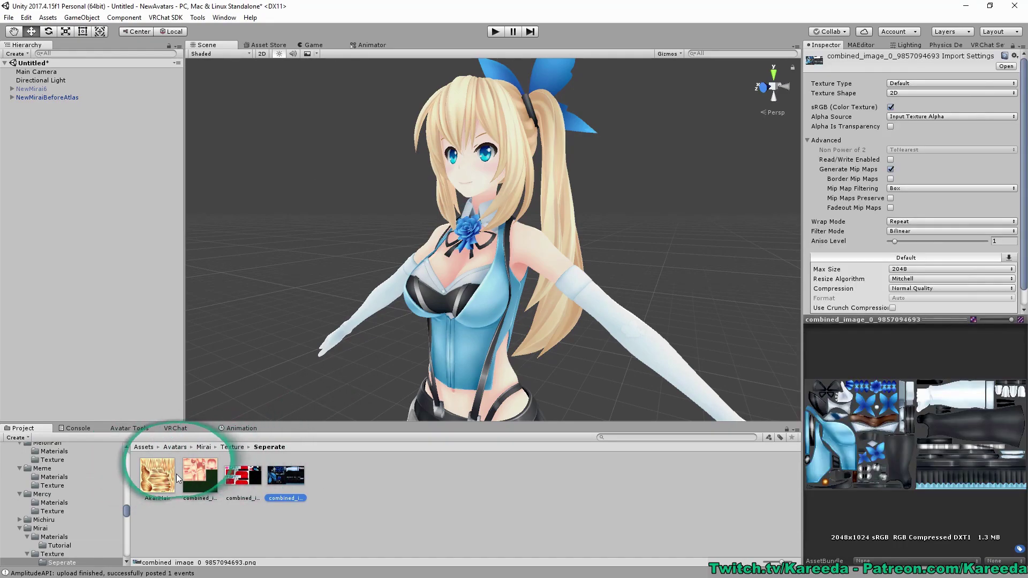
pyautogui.click(209, 479)
pyautogui.click(161, 474)
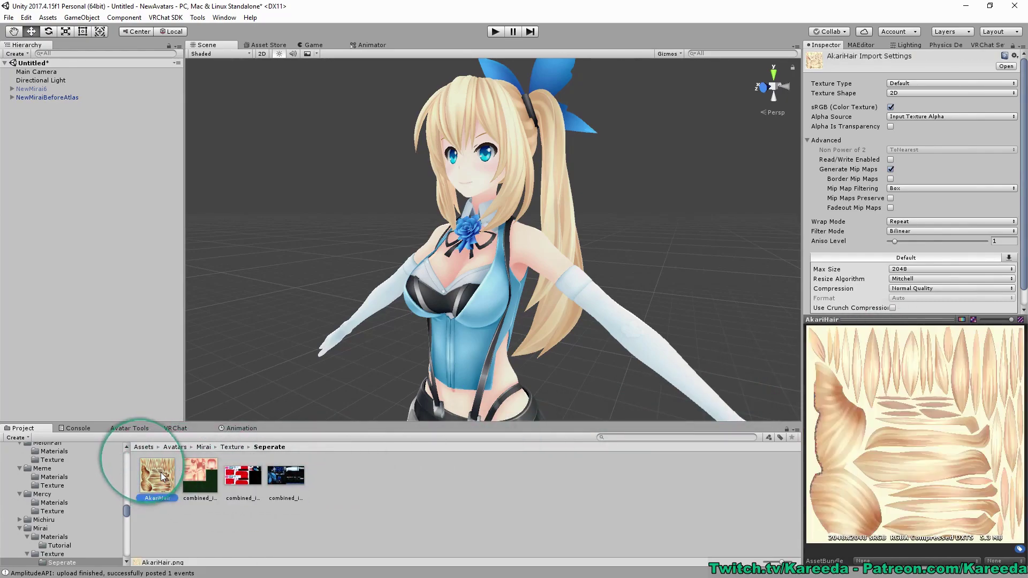
pyautogui.moveTo(310, 196); pyautogui.dragTo(310, 237, button='middle')
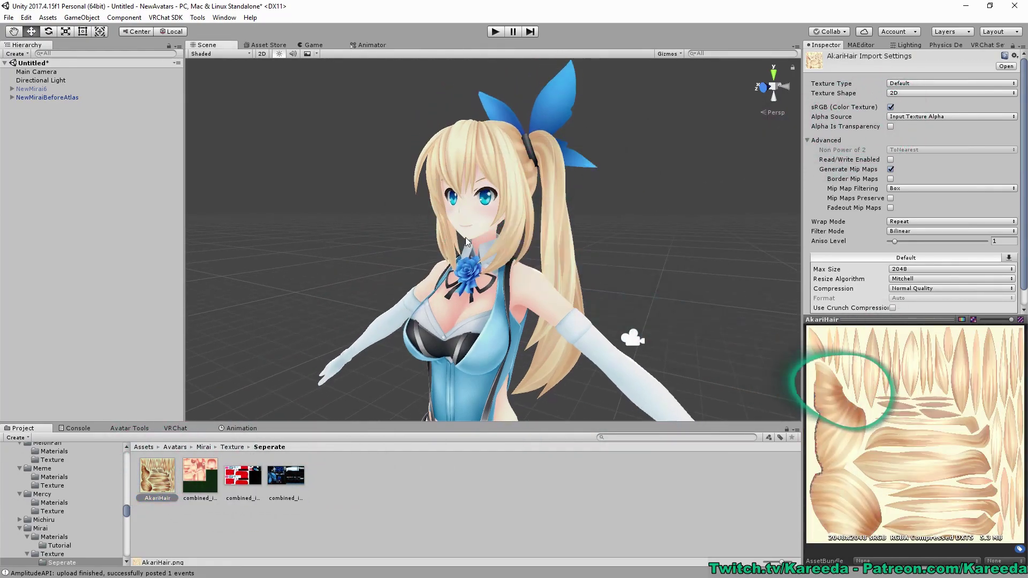
pyautogui.moveTo(671, 254); pyautogui.dragTo(609, 253, button='right')
pyautogui.press('d')
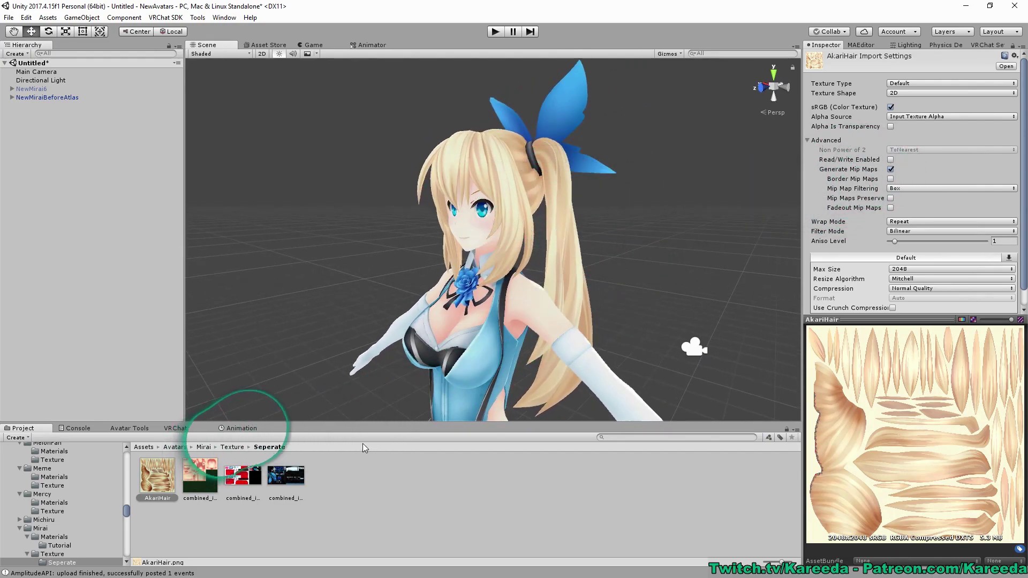
pyautogui.keyDown('alt'); pyautogui.moveTo(321, 216); pyautogui.dragTo(514, 257); pyautogui.keyUp('alt')
pyautogui.click(287, 473)
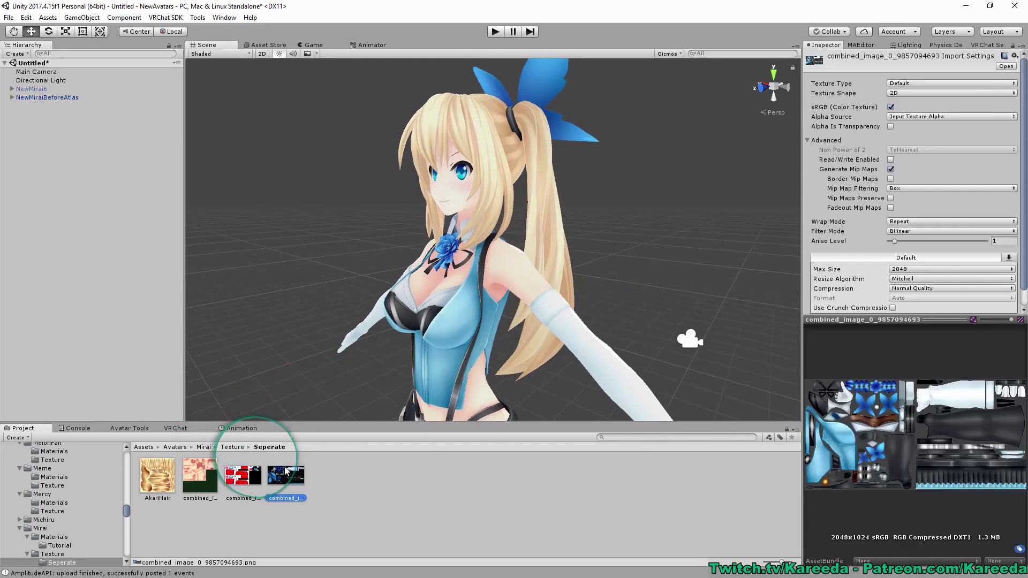
# Step: For all four textures, disable mip maps, enable crunch compression with higher quality, and set Max Size 8192
pyautogui.keyDown('shift'); pyautogui.click(147, 479); pyautogui.keyUp('shift')
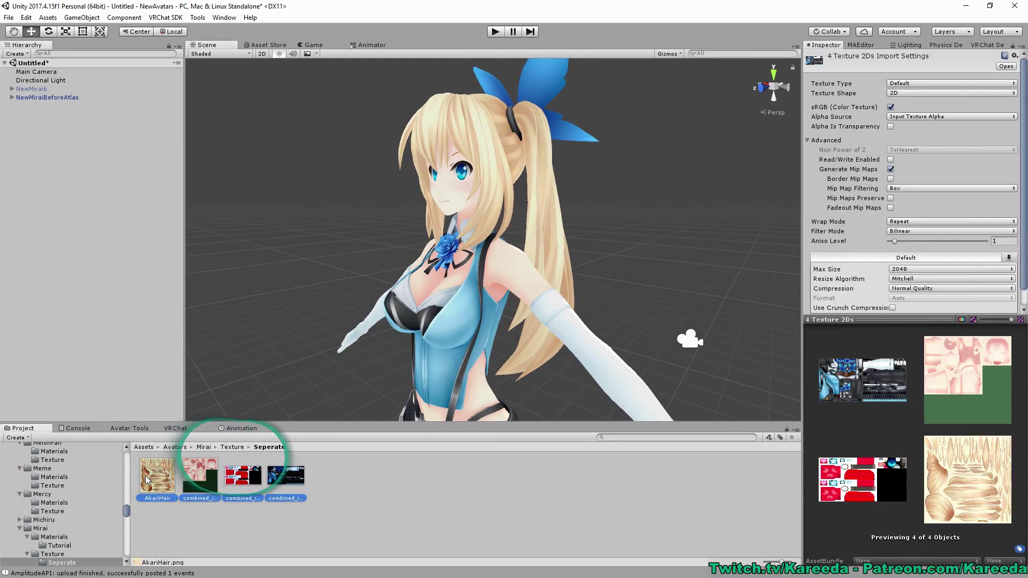
pyautogui.click(891, 169)
pyautogui.click(890, 170)
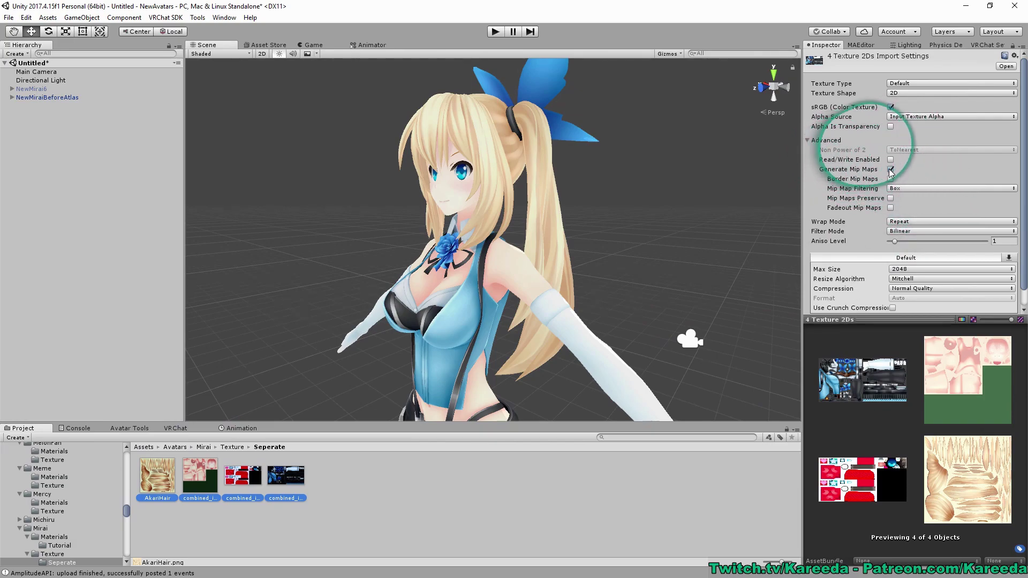
pyautogui.click(890, 169)
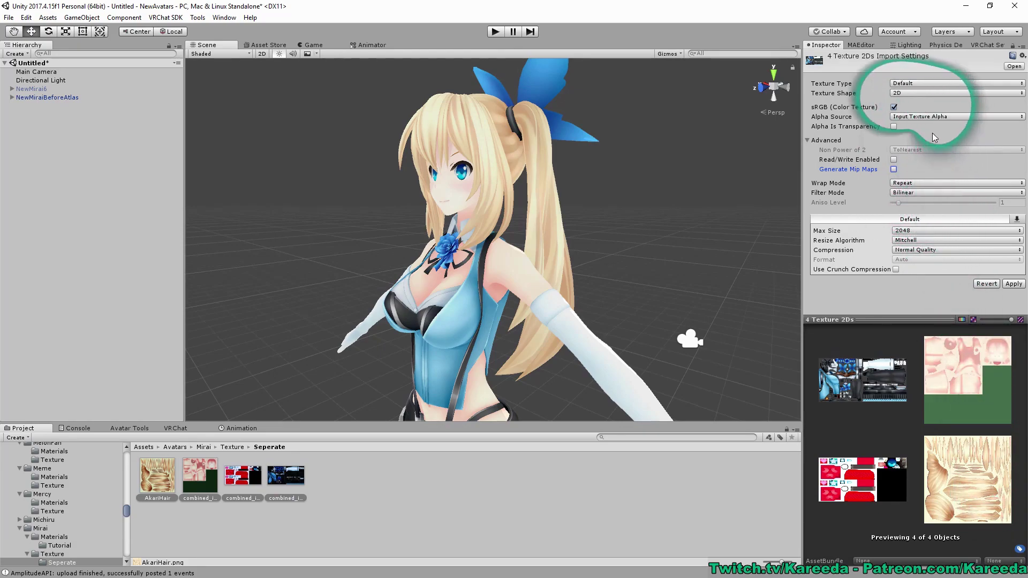
pyautogui.click(895, 269)
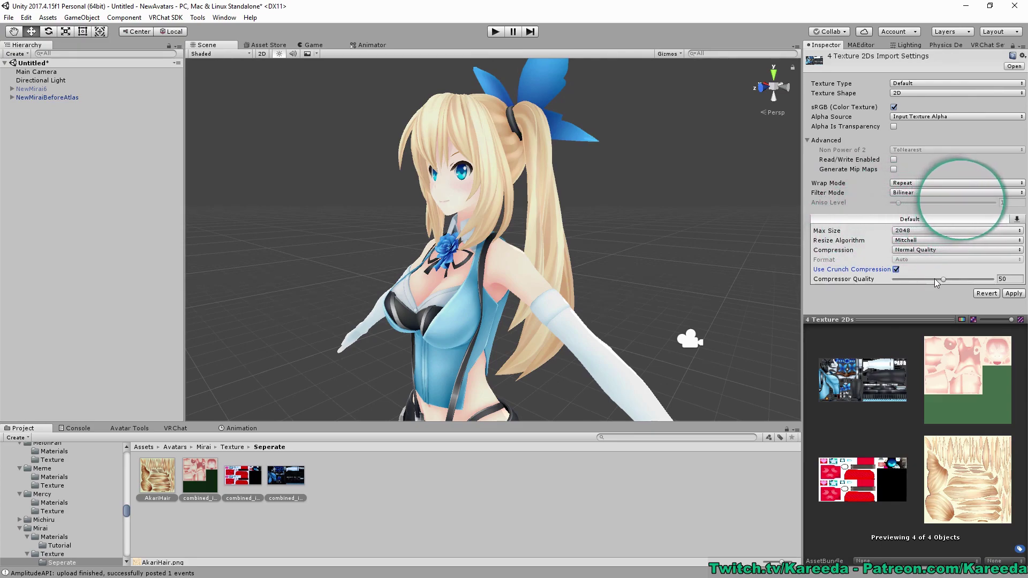
pyautogui.moveTo(943, 283); pyautogui.dragTo(972, 279)
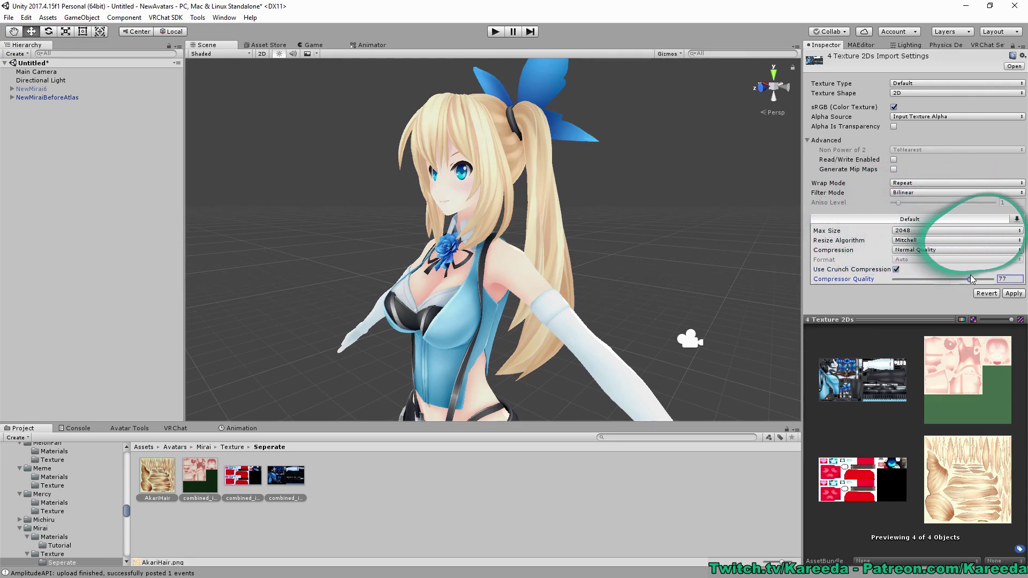
pyautogui.click(913, 232)
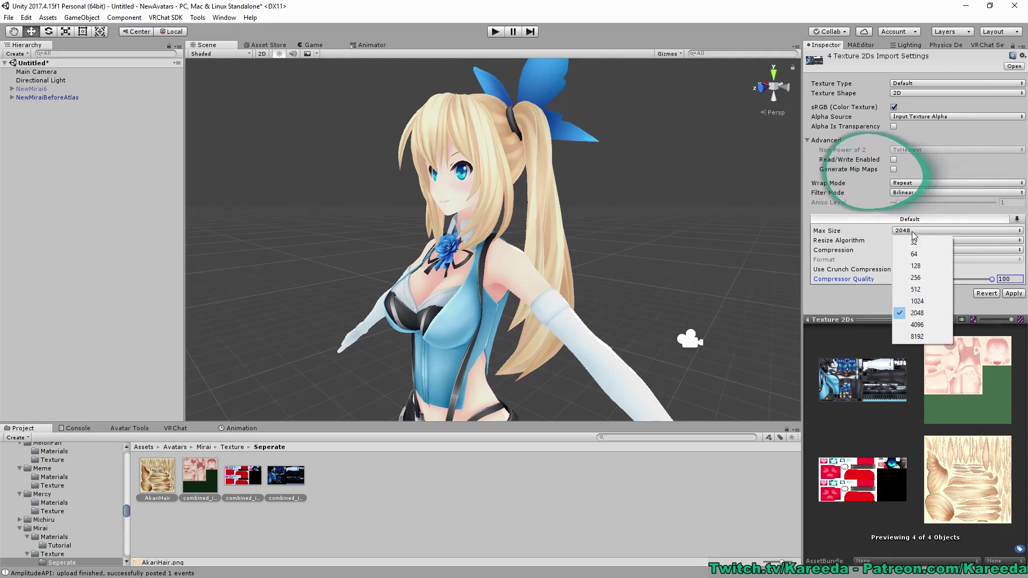
pyautogui.click(919, 336)
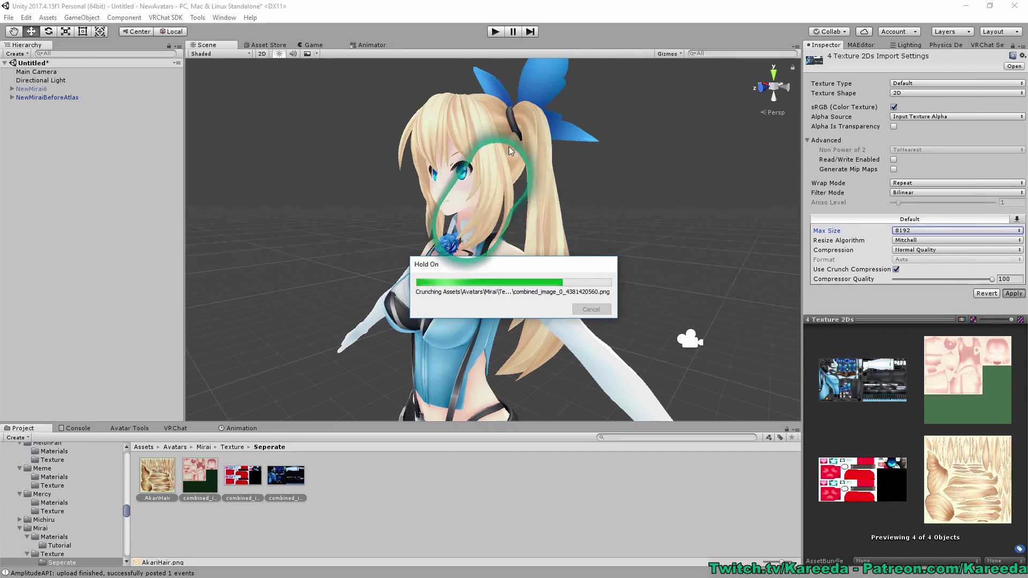
# Step: Reframe the character in the scene view, deselect the textures and open the Texture folder
pyautogui.moveTo(570, 230); pyautogui.dragTo(605, 256, button='middle')
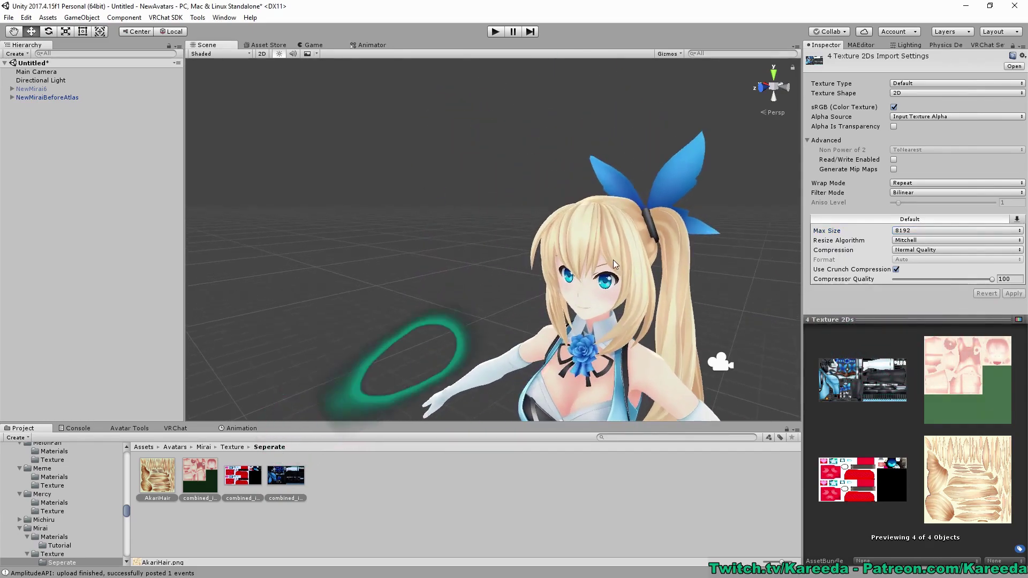
pyautogui.scroll(2, 606, 255)
pyautogui.moveTo(584, 250); pyautogui.dragTo(593, 242, button='right')
pyautogui.moveTo(593, 242); pyautogui.dragTo(577, 202, button='middle')
pyautogui.moveTo(577, 203); pyautogui.dragTo(635, 239, button='right')
pyautogui.moveTo(635, 239); pyautogui.dragTo(650, 253, button='middle')
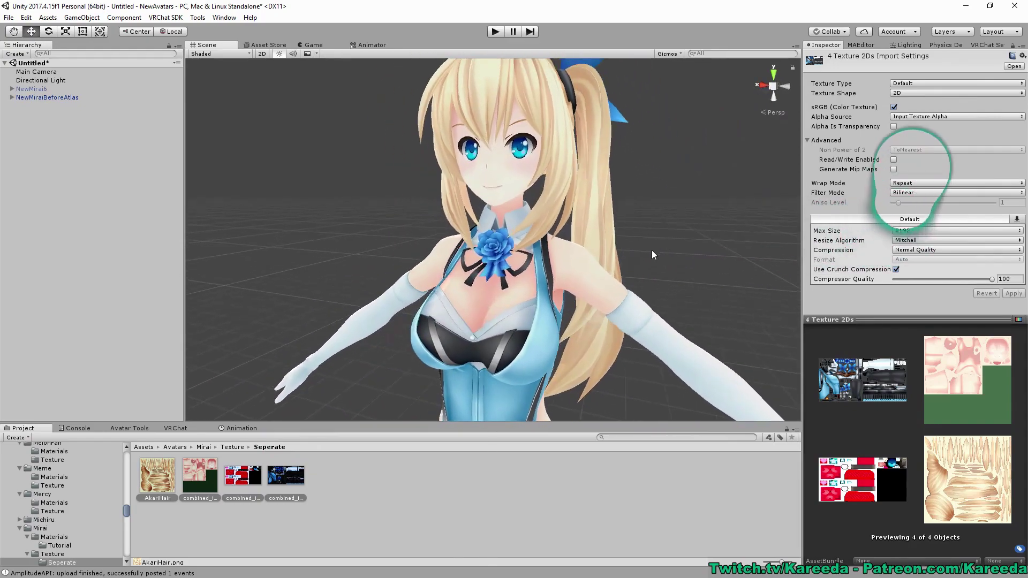
pyautogui.click(313, 478)
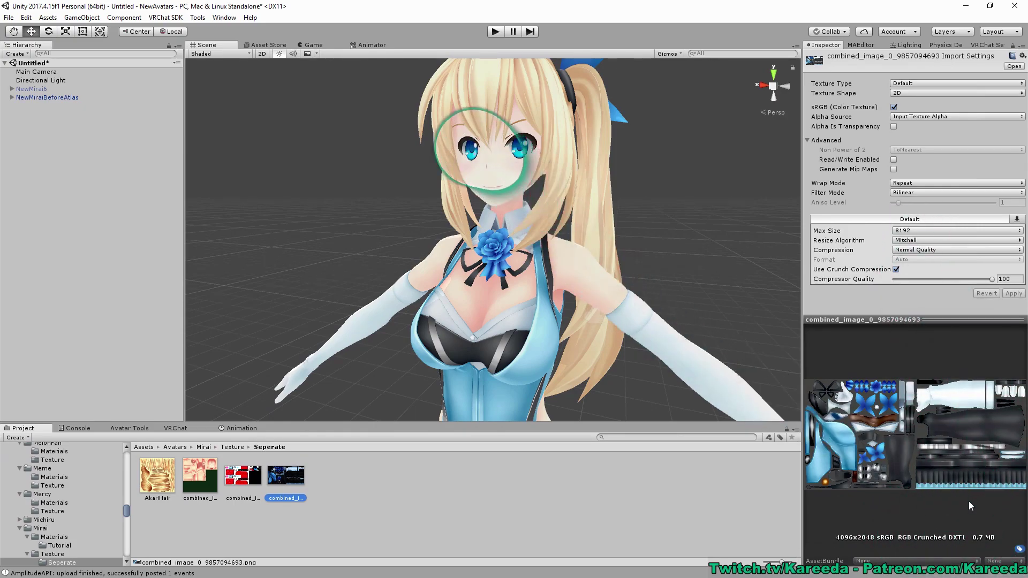
pyautogui.click(229, 449)
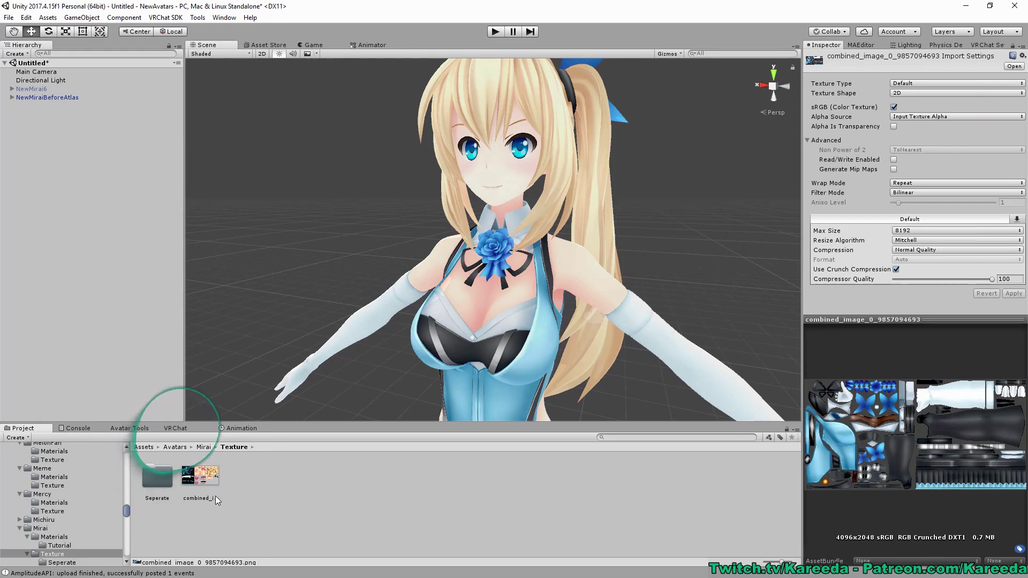
# Step: Go to Mirai > Materials > Tutorial and select all four avatar materials
pyautogui.click(203, 449)
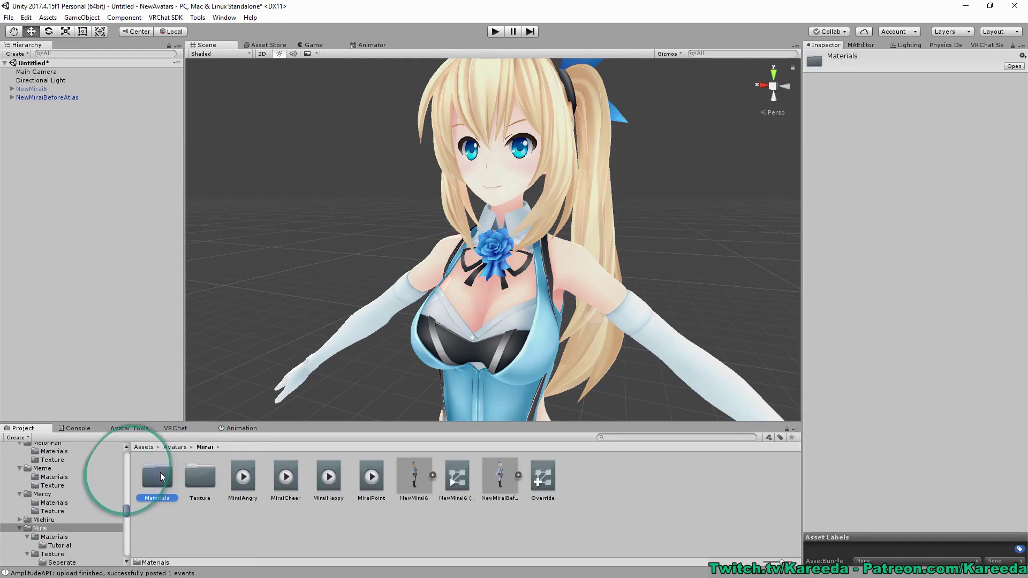
pyautogui.click(197, 475)
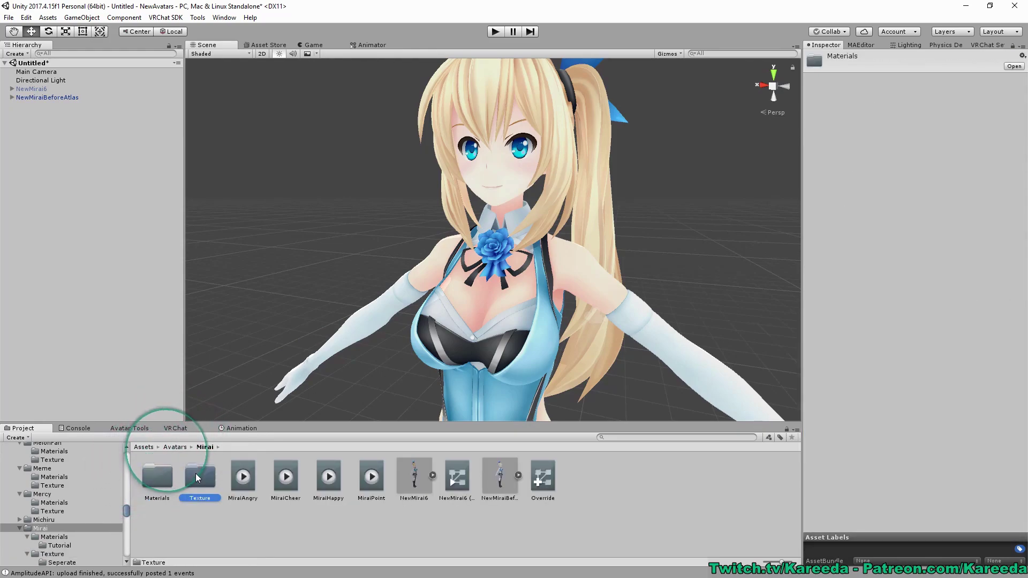
pyautogui.doubleClick(156, 476)
pyautogui.doubleClick(156, 475)
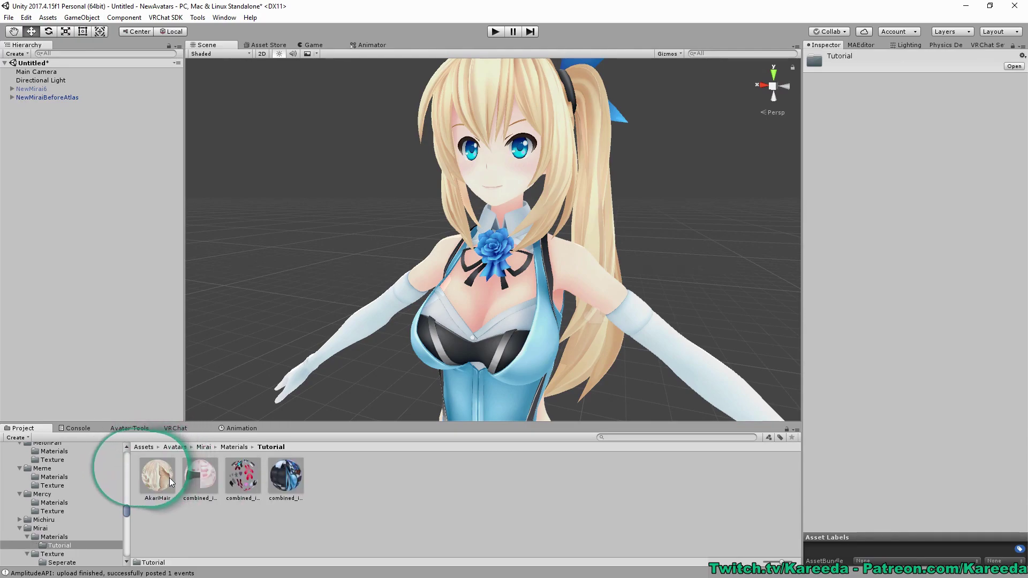
pyautogui.click(168, 478)
pyautogui.keyDown('shift'); pyautogui.click(287, 477); pyautogui.keyUp('shift')
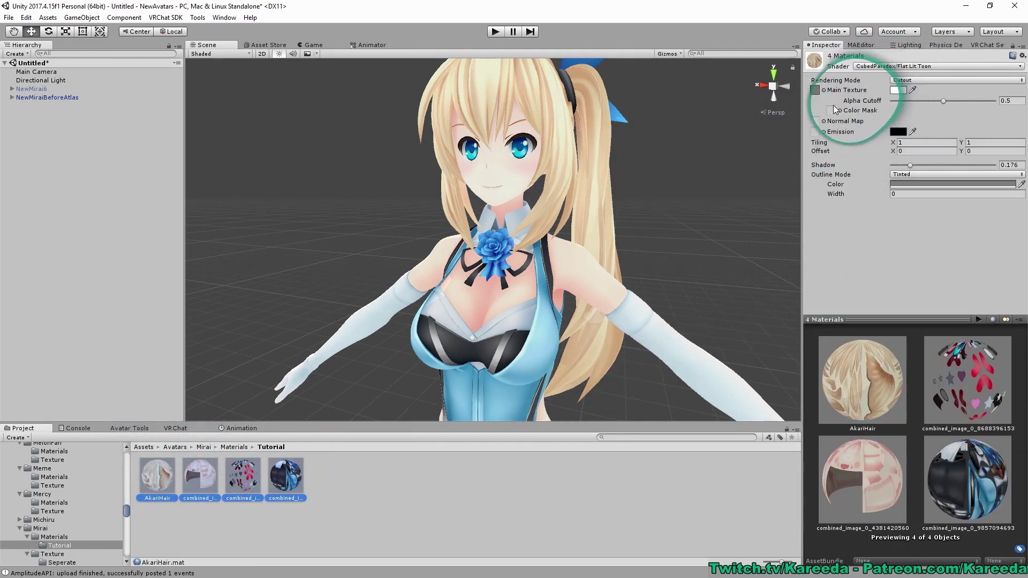
# Step: Switch the four materials to the NoeNoe Toon Outline shader
pyautogui.click(866, 67)
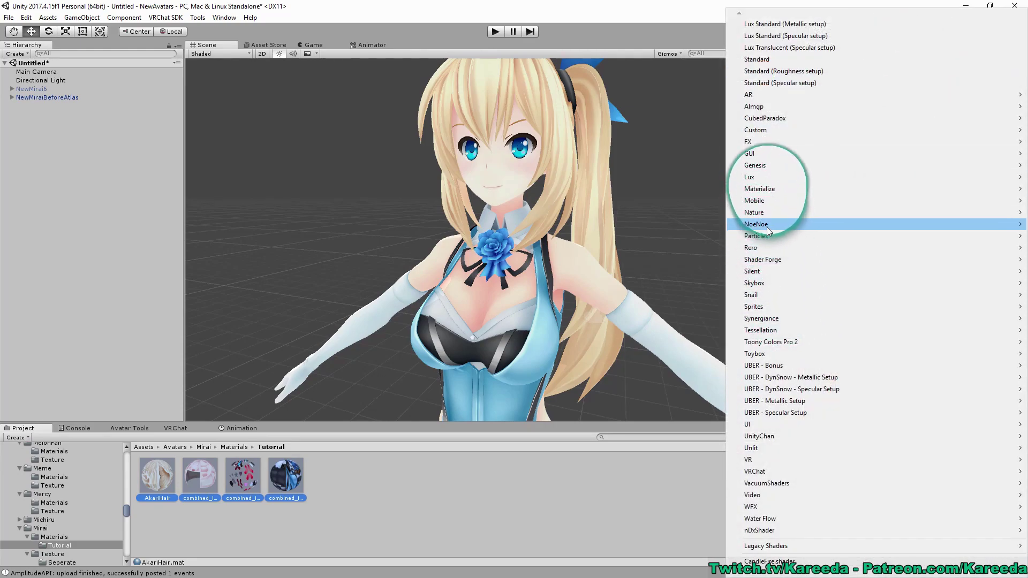
pyautogui.moveTo(768, 231)
pyautogui.moveTo(677, 238)
pyautogui.click(780, 248)
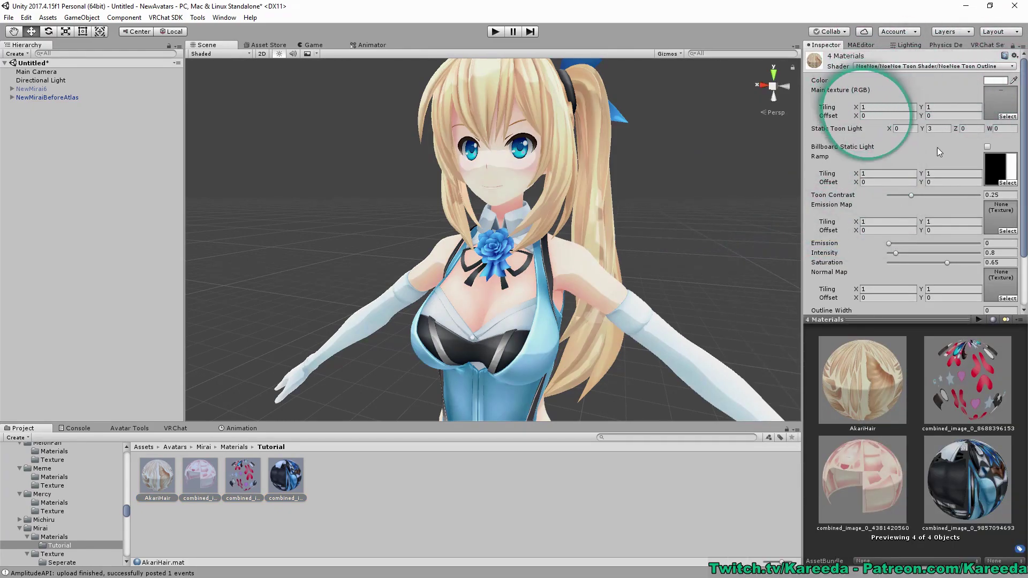
pyautogui.scroll(-2, 953, 112)
pyautogui.scroll(2, 945, 126)
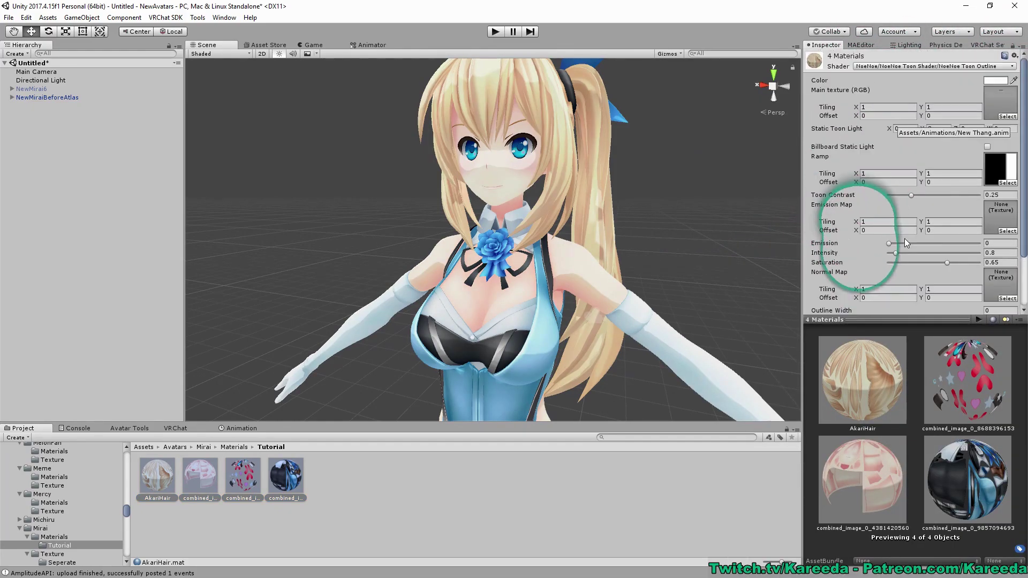
# Step: Switch the materials back to CubedParadox/Flat Lit Toon and deselect them
pyautogui.click(926, 66)
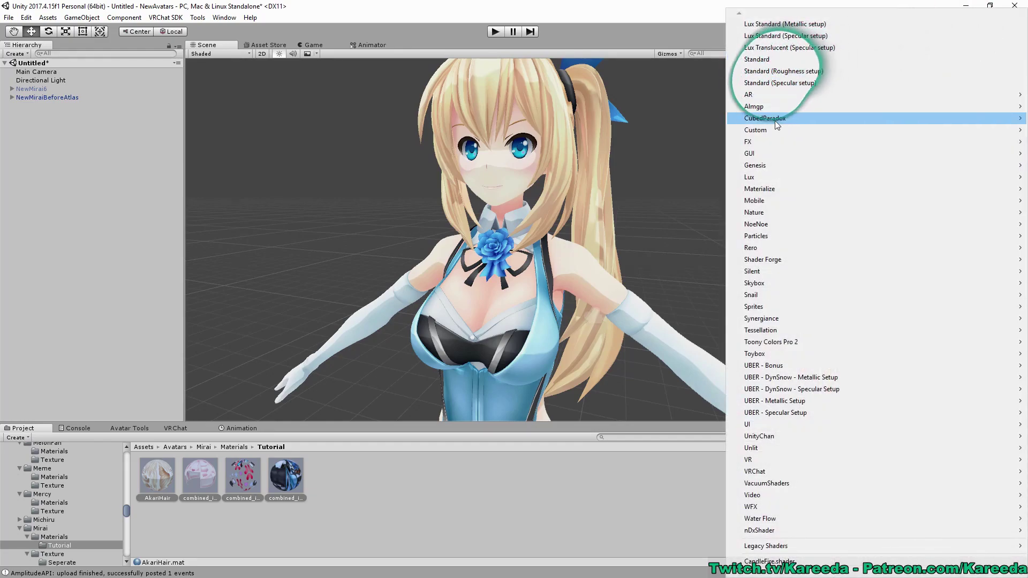
pyautogui.moveTo(773, 121)
pyautogui.click(646, 119)
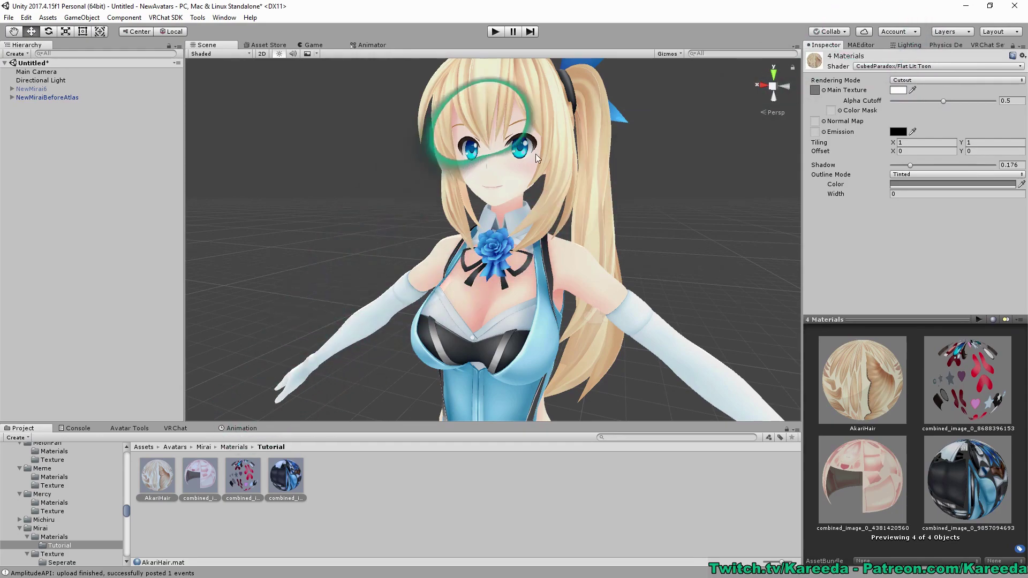
pyautogui.scroll(3, 569, 177)
pyautogui.scroll(5, 569, 177)
pyautogui.scroll(-3, 569, 176)
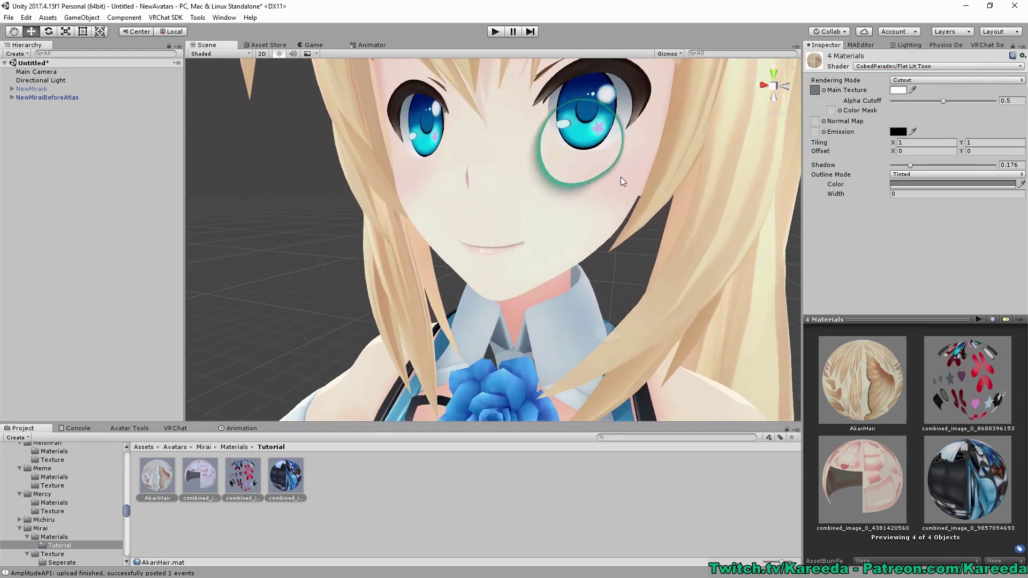
pyautogui.scroll(2, 608, 184)
pyautogui.scroll(-2, 608, 185)
pyautogui.click(449, 471)
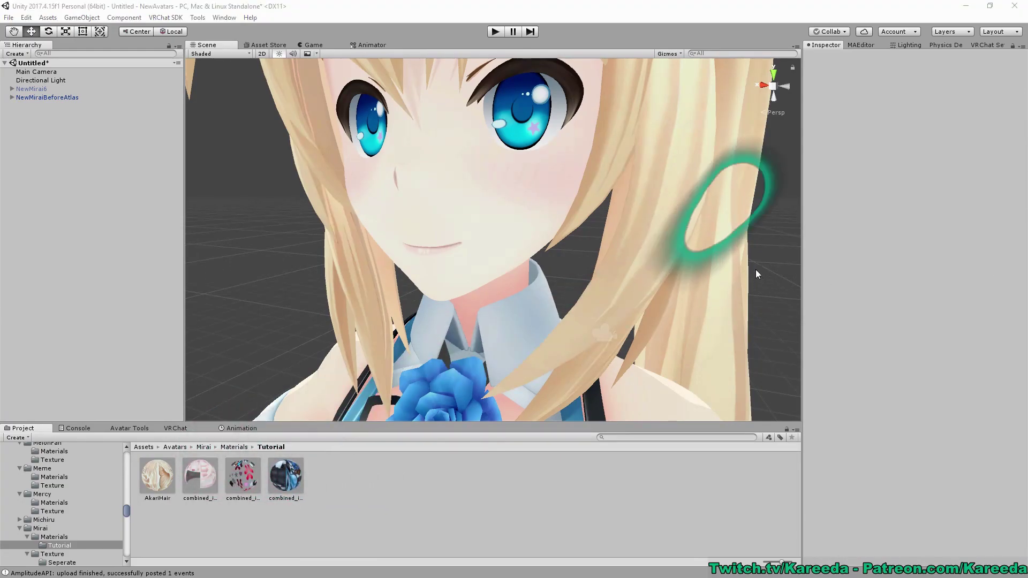
pyautogui.click(286, 475)
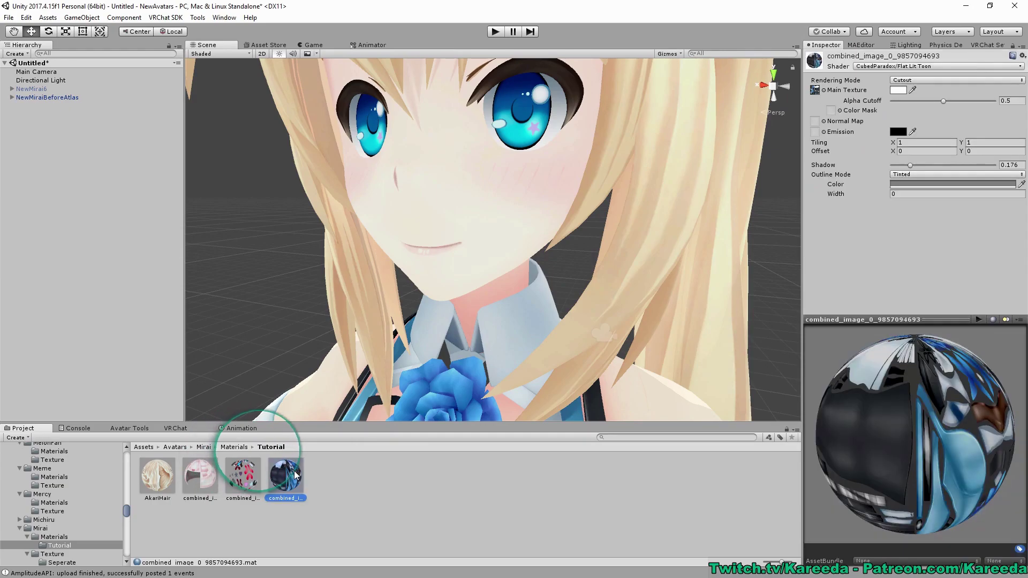
pyautogui.scroll(-4, 498, 335)
pyautogui.moveTo(498, 336); pyautogui.dragTo(497, 269, button='middle')
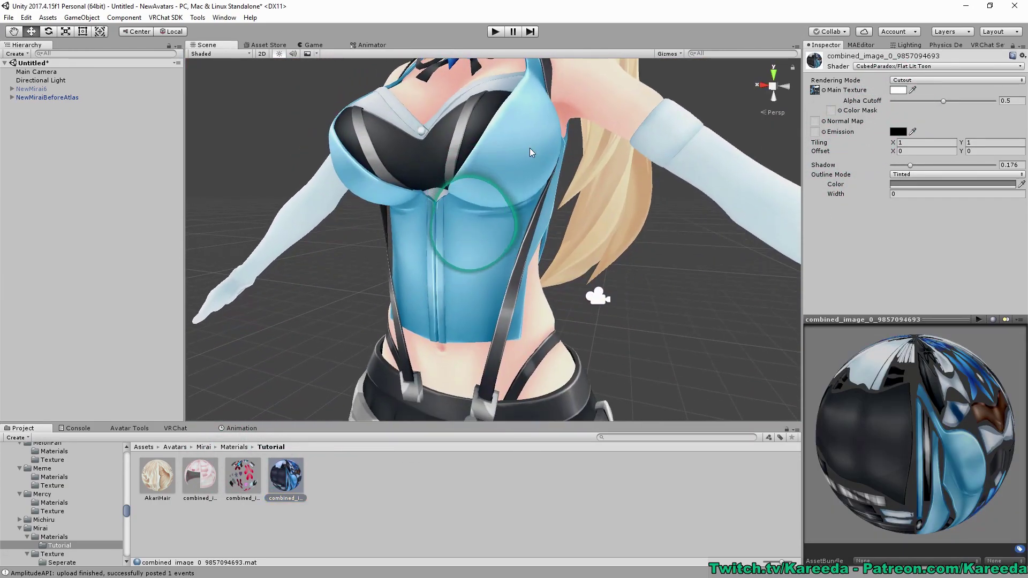
pyautogui.click(899, 90)
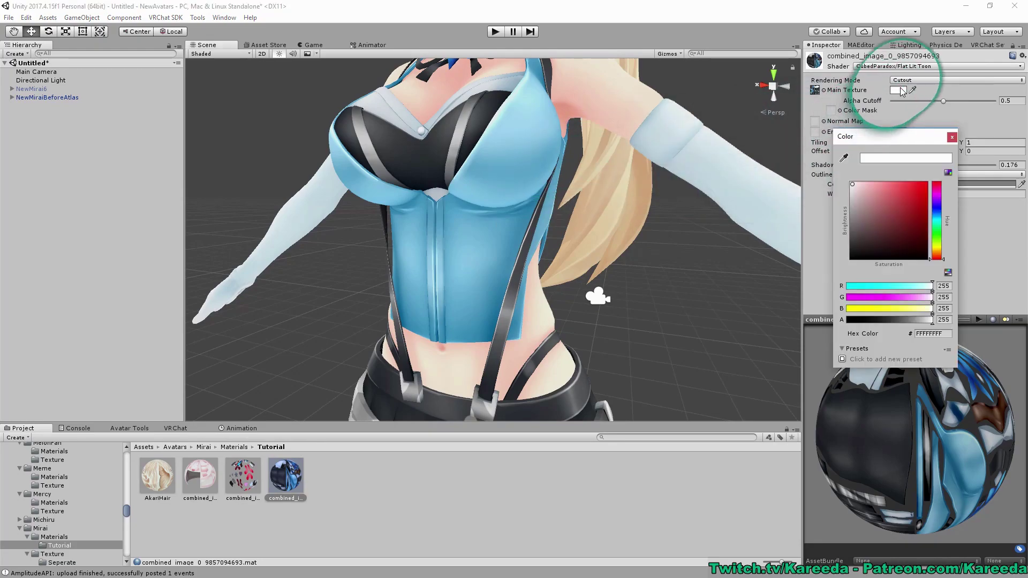
pyautogui.moveTo(889, 210); pyautogui.dragTo(928, 182)
# Step: Orbit around the avatar to inspect the red-tinted outfit from head to shoes
pyautogui.scroll(-8, 691, 198)
pyautogui.moveTo(680, 208); pyautogui.dragTo(691, 126, button='middle')
pyautogui.moveTo(620, 221); pyautogui.dragTo(588, 292, button='middle')
pyautogui.moveTo(532, 220); pyautogui.dragTo(586, 244, button='middle')
pyautogui.moveTo(444, 230); pyautogui.dragTo(525, 234, button='right')
pyautogui.moveTo(525, 234); pyautogui.dragTo(588, 241, button='middle')
pyautogui.scroll(2, 491, 286)
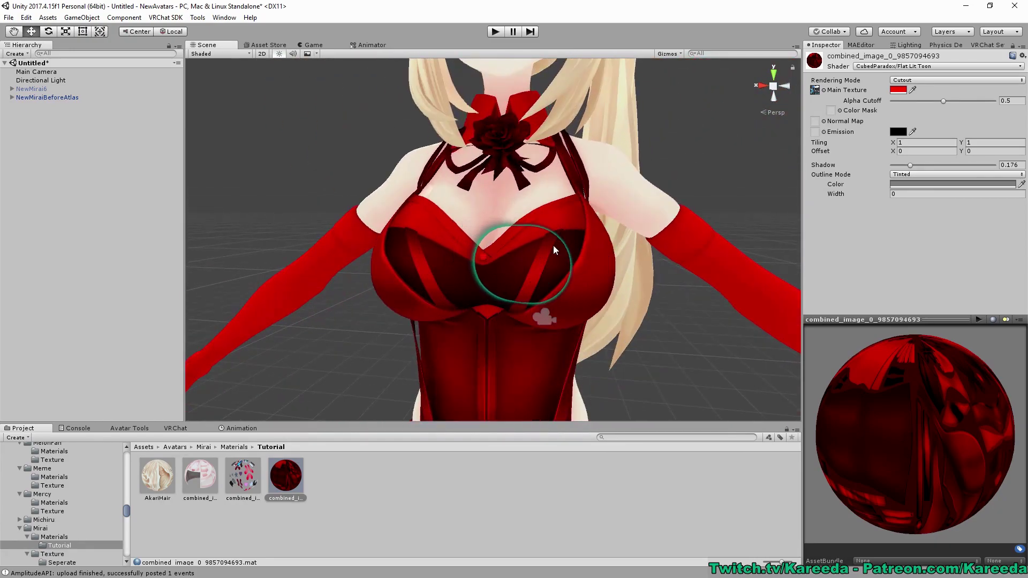
pyautogui.moveTo(566, 96)
pyautogui.mouseDown(button='middle')
pyautogui.moveTo(558, 150)
pyautogui.moveTo(536, 167)
pyautogui.mouseUp(button='middle')
pyautogui.moveTo(547, 115); pyautogui.dragTo(498, 180, button='middle')
pyautogui.moveTo(557, 139); pyautogui.dragTo(583, 232, button='middle')
pyautogui.moveTo(599, 364); pyautogui.dragTo(629, 144, button='middle')
pyautogui.moveTo(637, 332)
pyautogui.mouseDown(button='middle')
pyautogui.moveTo(652, 229)
pyautogui.moveTo(603, 177)
pyautogui.mouseUp(button='middle')
pyautogui.moveTo(605, 252); pyautogui.dragTo(580, 206, button='middle')
pyautogui.moveTo(521, 345); pyautogui.dragTo(504, 236, button='middle')
pyautogui.moveTo(520, 241)
pyautogui.mouseDown(button='middle')
pyautogui.moveTo(548, 107)
pyautogui.moveTo(581, 364)
pyautogui.mouseUp(button='middle')
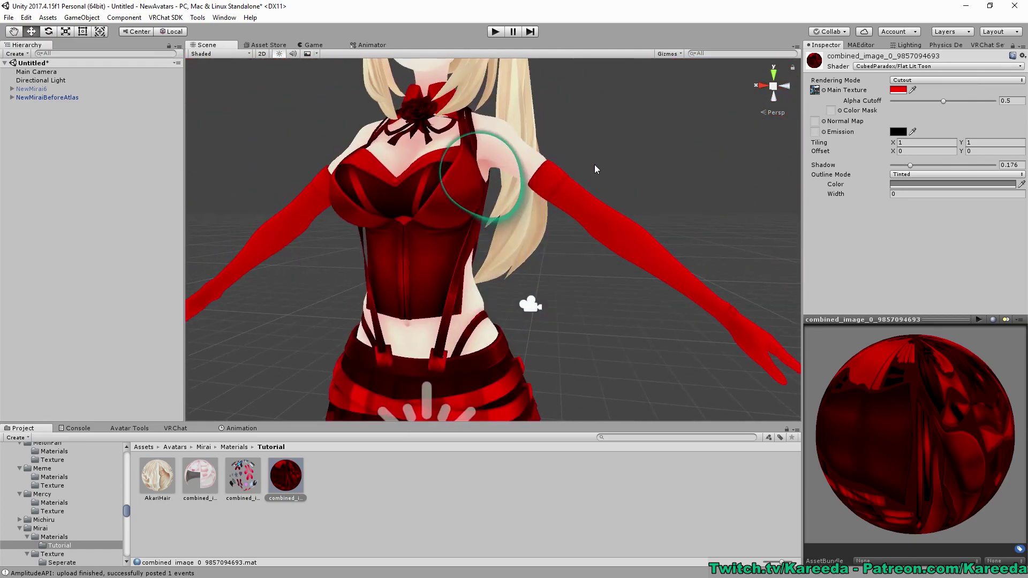
pyautogui.moveTo(596, 169); pyautogui.dragTo(710, 254, button='middle')
# Step: Set the outfit material colour back to white
pyautogui.click(899, 90)
pyautogui.moveTo(886, 188); pyautogui.dragTo(844, 175)
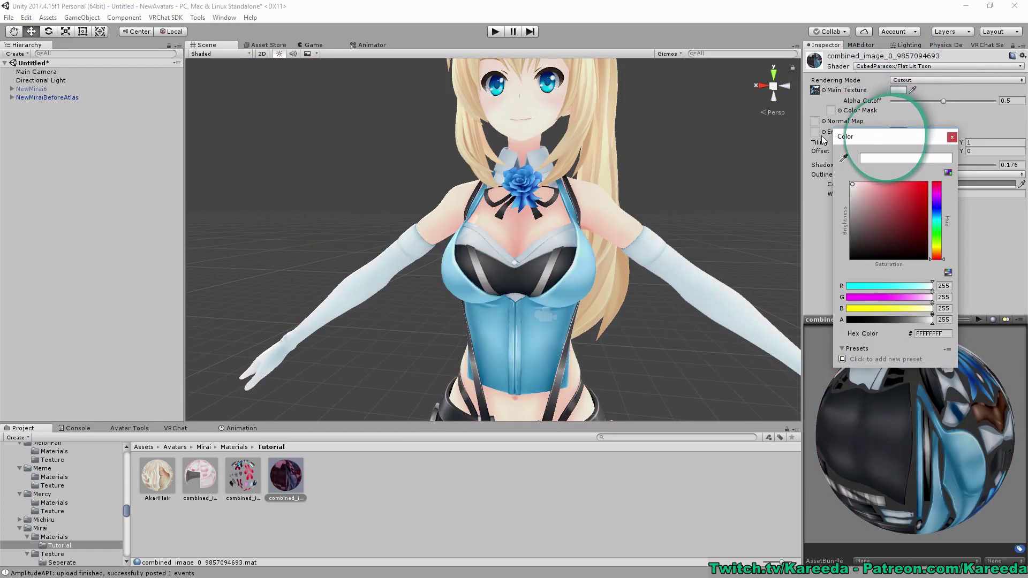
pyautogui.click(474, 474)
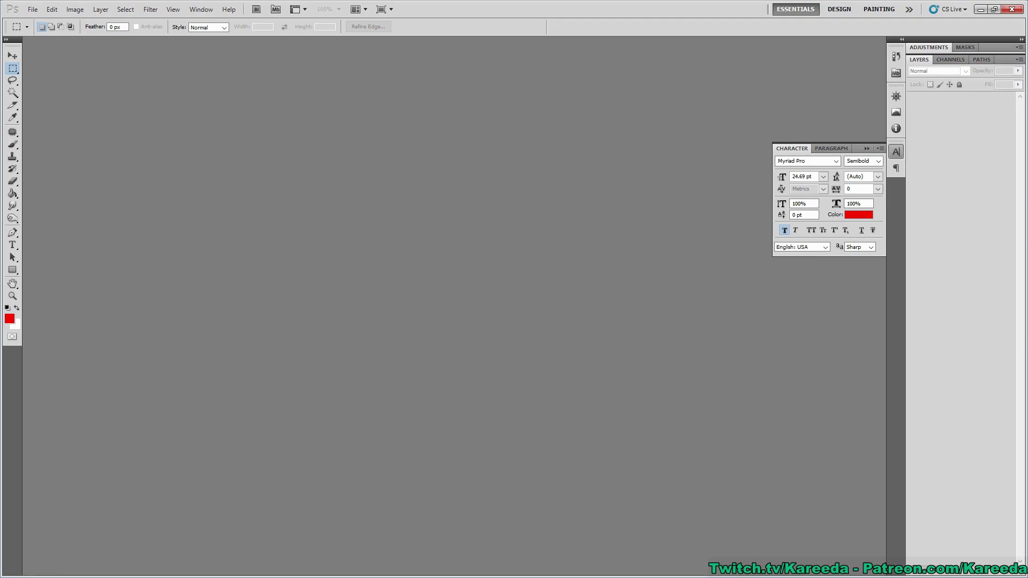
# Step: Open combined_image_0_9857094693.png in Photoshop and Magic Wand-select the light-blue bodice piece on Layer 0
pyautogui.moveTo(523, 345); pyautogui.dragTo(525, 348)
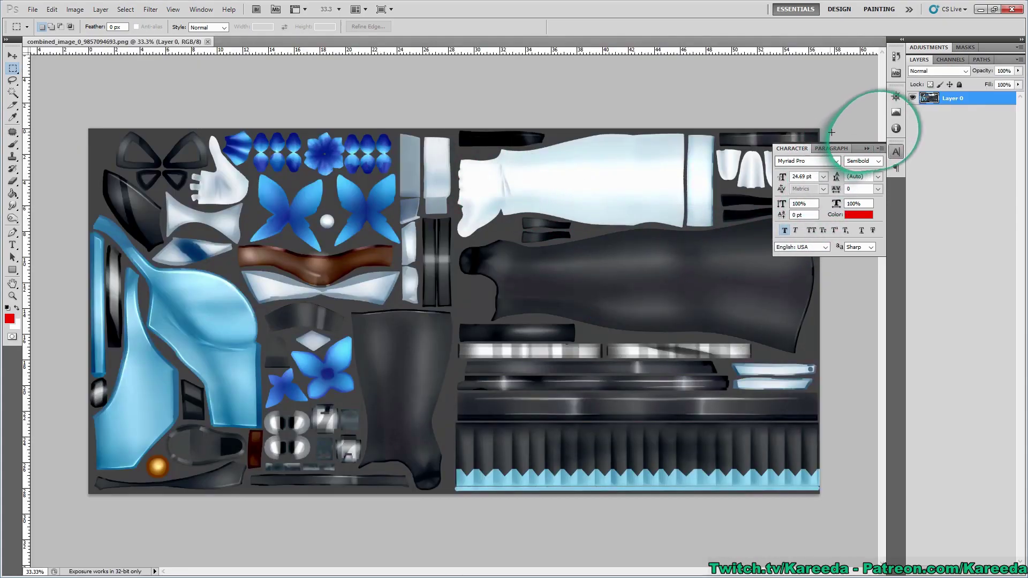
pyautogui.click(867, 149)
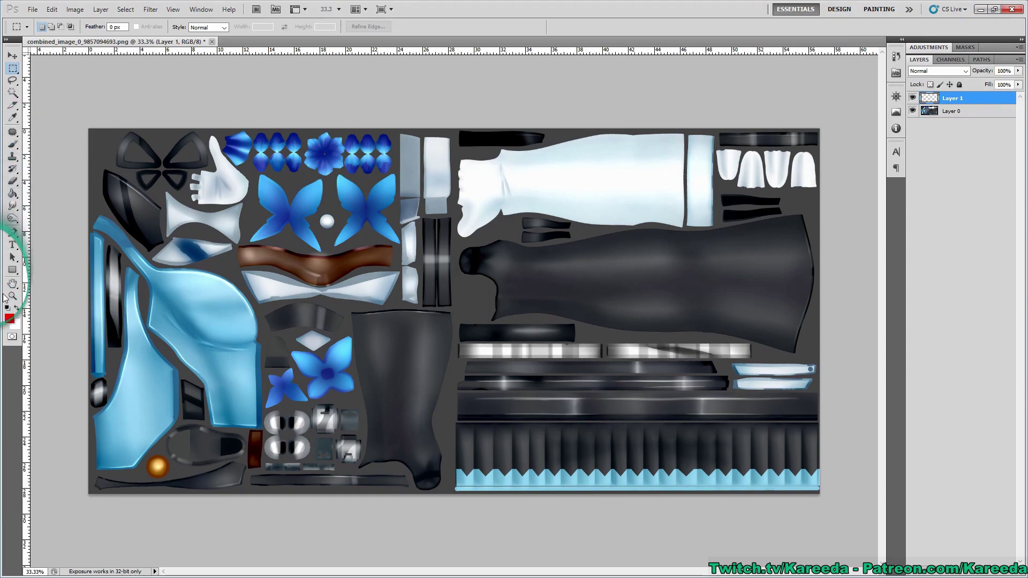
pyautogui.click(13, 93)
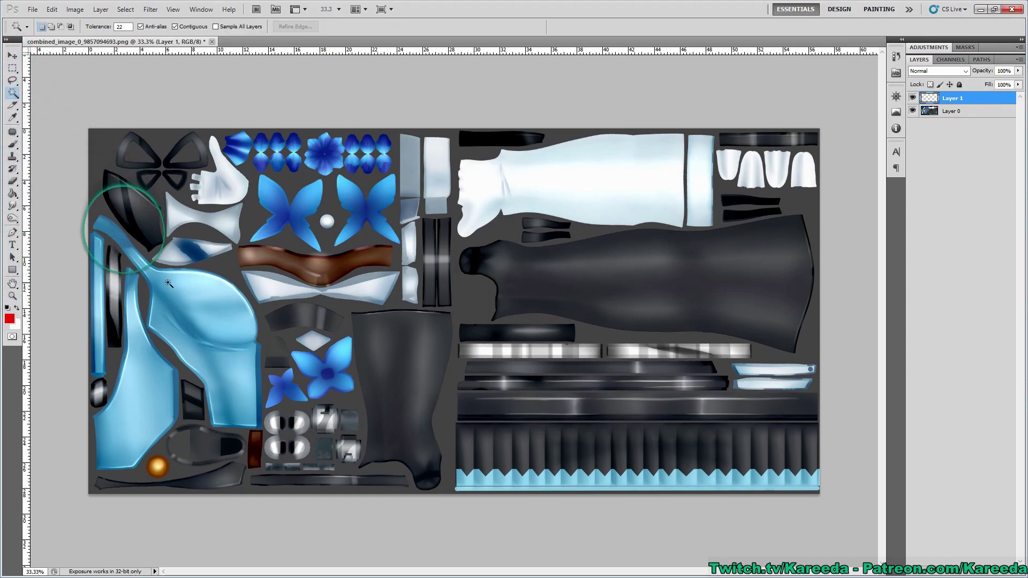
pyautogui.click(958, 111)
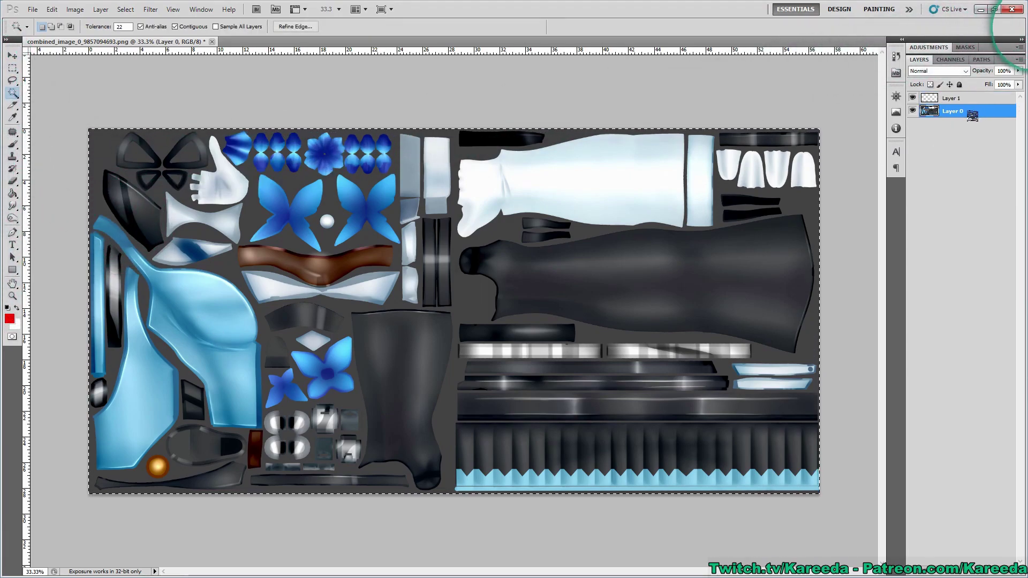
pyautogui.hotkey('ctrl', 'd')
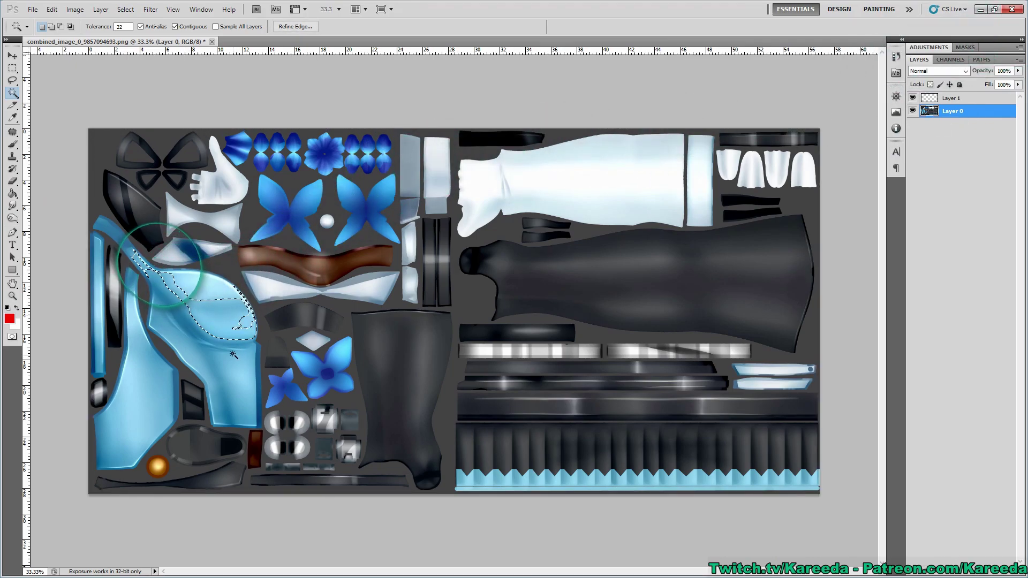
pyautogui.keyDown('shift'); pyautogui.click(240, 375); pyautogui.keyUp('shift')
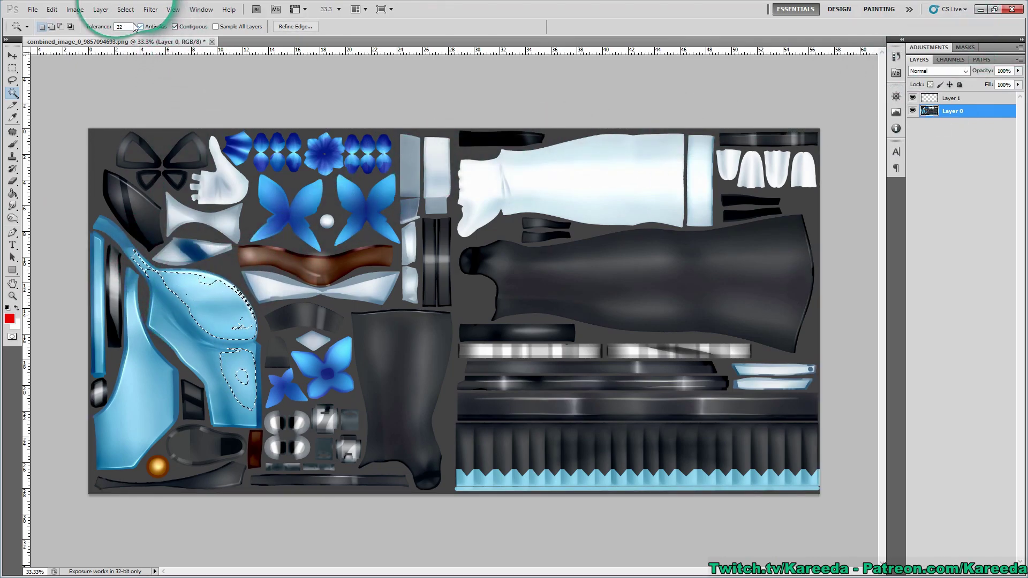
pyautogui.click(167, 308)
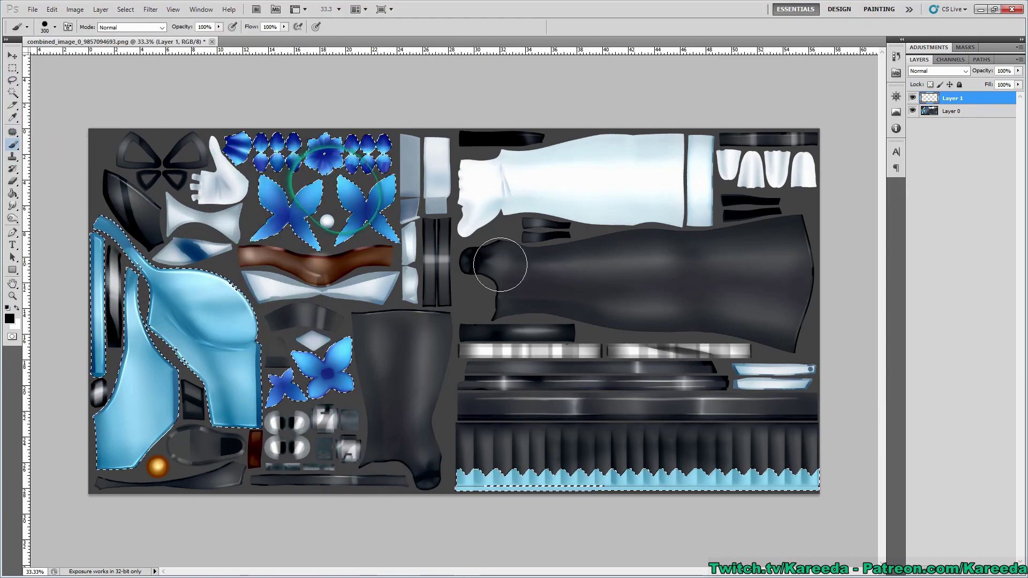
# Step: Paint the remaining cyan strip black with a 1700 px brush, load the black shapes as a selection, and make Layer 0 active
pyautogui.press(']')
pyautogui.press(']')
pyautogui.press(']')
pyautogui.press(']')
pyautogui.press(']')
pyautogui.press(']')
pyautogui.press(']')
pyautogui.press(']')
pyautogui.press(']')
pyautogui.press(']')
pyautogui.press(']')
pyautogui.press(']')
pyautogui.press(']')
pyautogui.moveTo(520, 310)
pyautogui.mouseDown()
pyautogui.moveTo(941, 493)
pyautogui.moveTo(624, 223)
pyautogui.moveTo(654, 529)
pyautogui.moveTo(187, 314)
pyautogui.mouseUp()
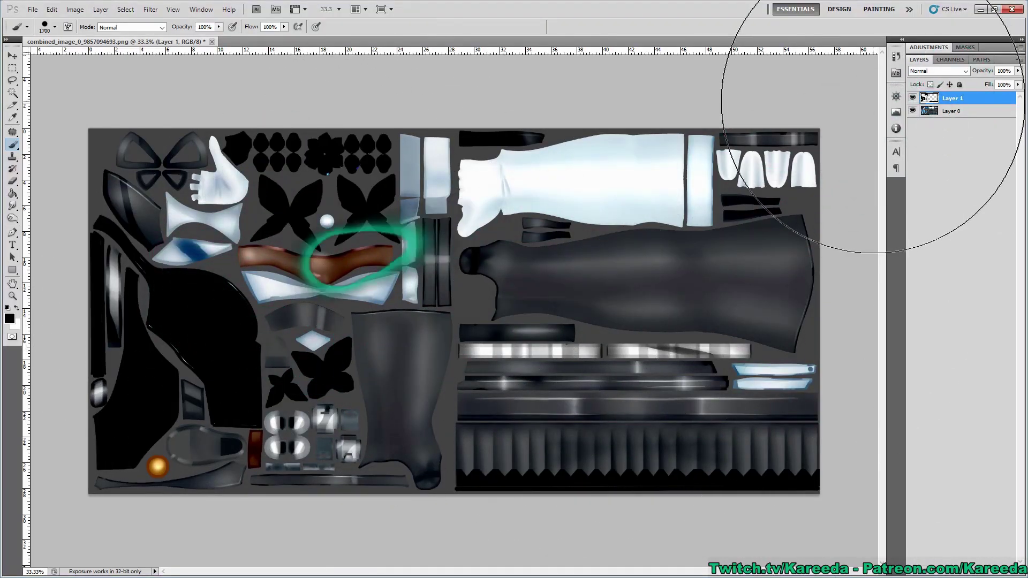
pyautogui.keyDown('ctrl'); pyautogui.click(926, 99); pyautogui.keyUp('ctrl')
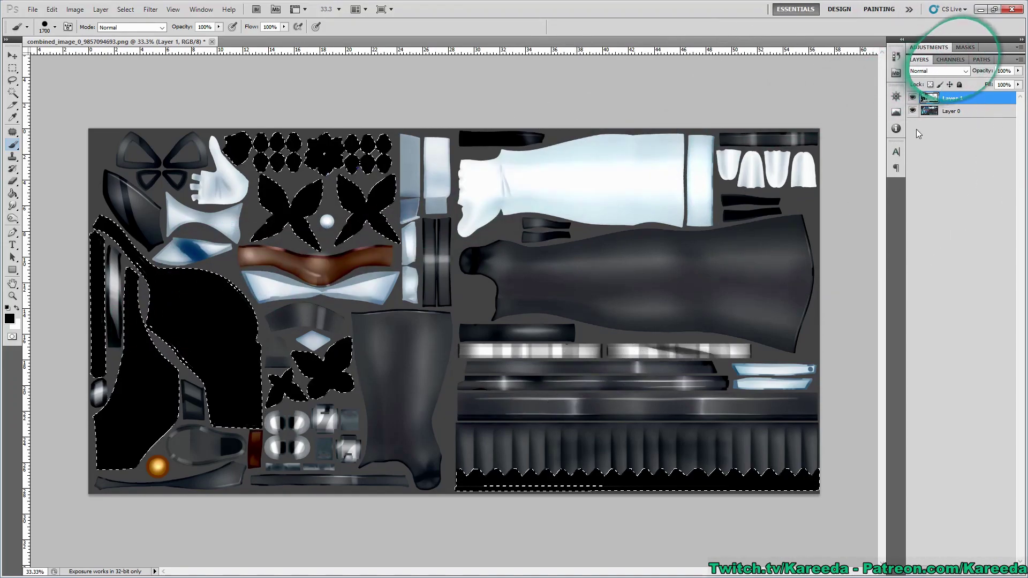
pyautogui.click(984, 112)
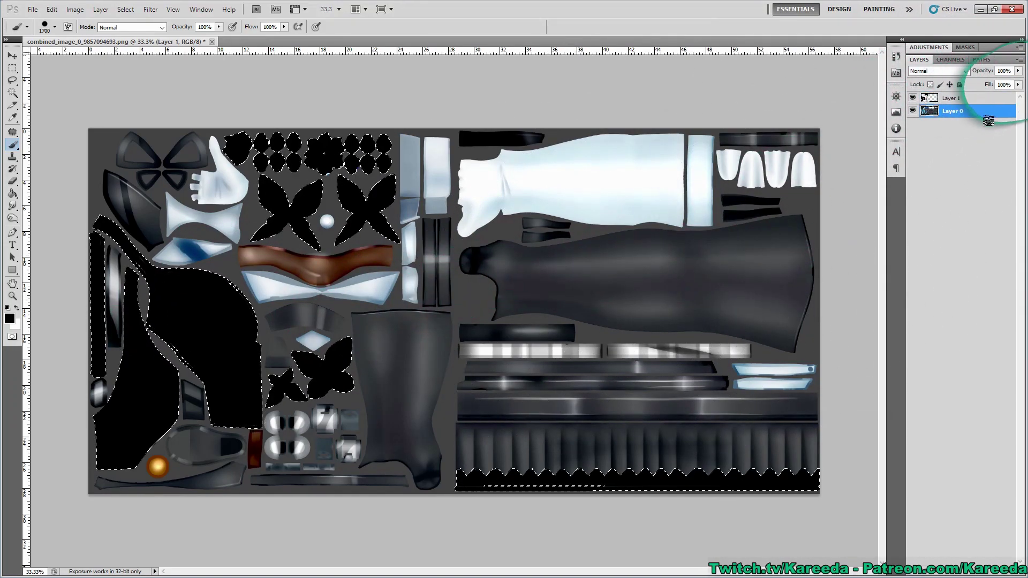
# Step: Add a new Layer 2 and paint it white across the texture around the black shapes
pyautogui.click(997, 573)
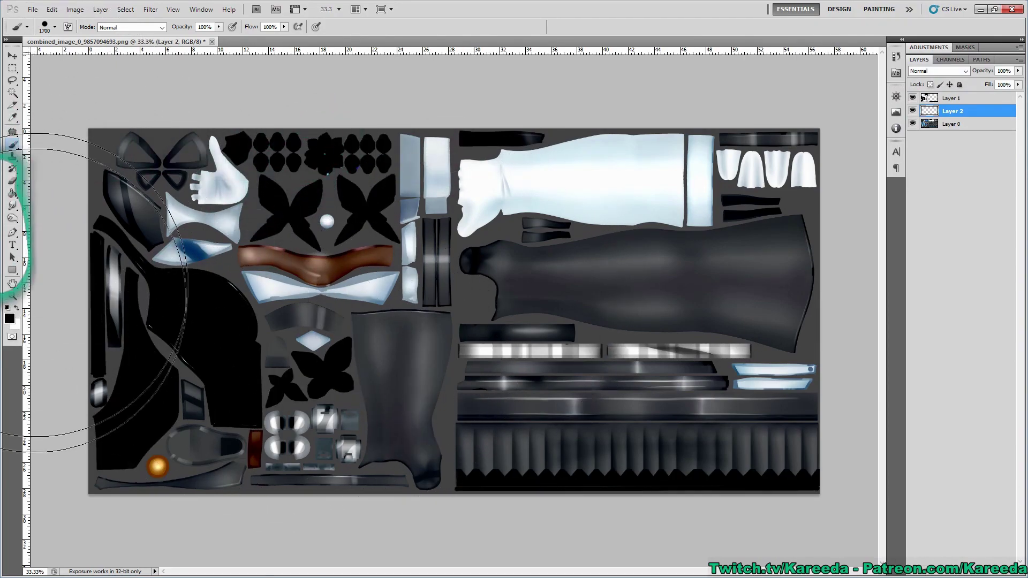
pyautogui.moveTo(64, 268)
pyautogui.mouseDown()
pyautogui.moveTo(161, 161)
pyautogui.moveTo(429, 160)
pyautogui.moveTo(509, 375)
pyautogui.moveTo(467, 291)
pyautogui.moveTo(438, 279)
pyautogui.moveTo(462, 306)
pyautogui.mouseUp()
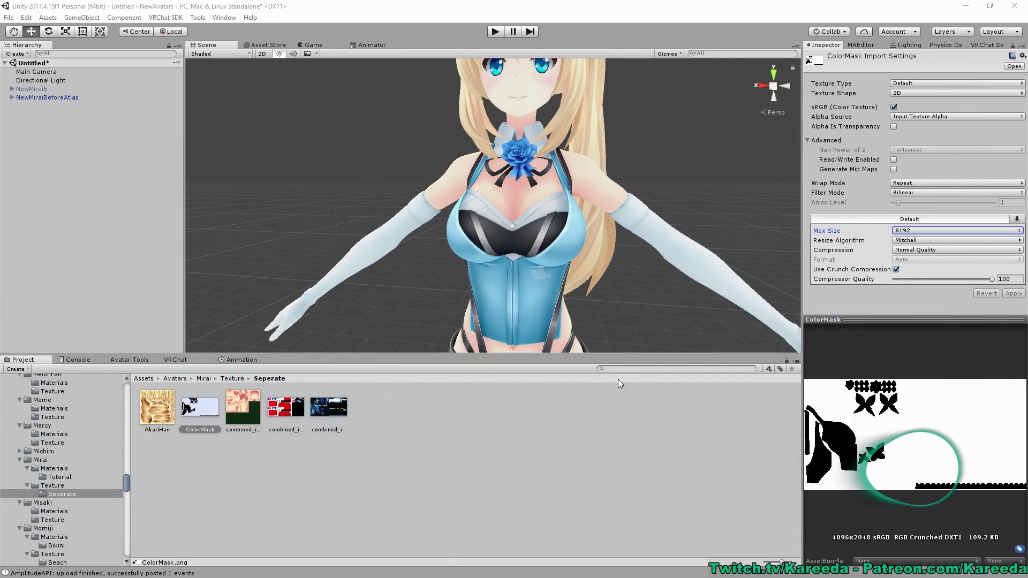
# Step: Resize the Inspector panel to show ColorMask's import settings and preview
pyautogui.moveTo(801, 342); pyautogui.dragTo(591, 343)
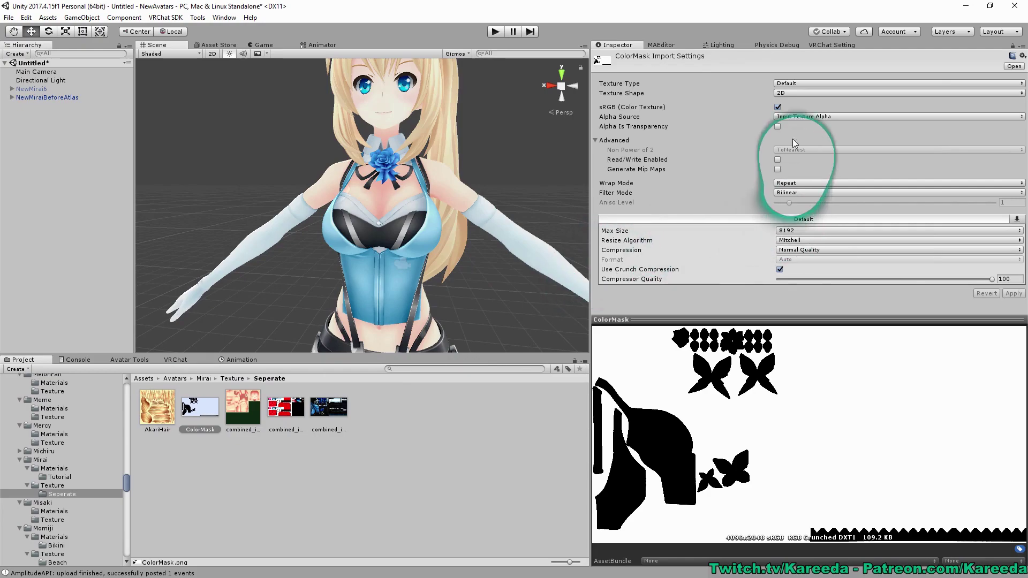
pyautogui.moveTo(591, 155); pyautogui.dragTo(733, 154)
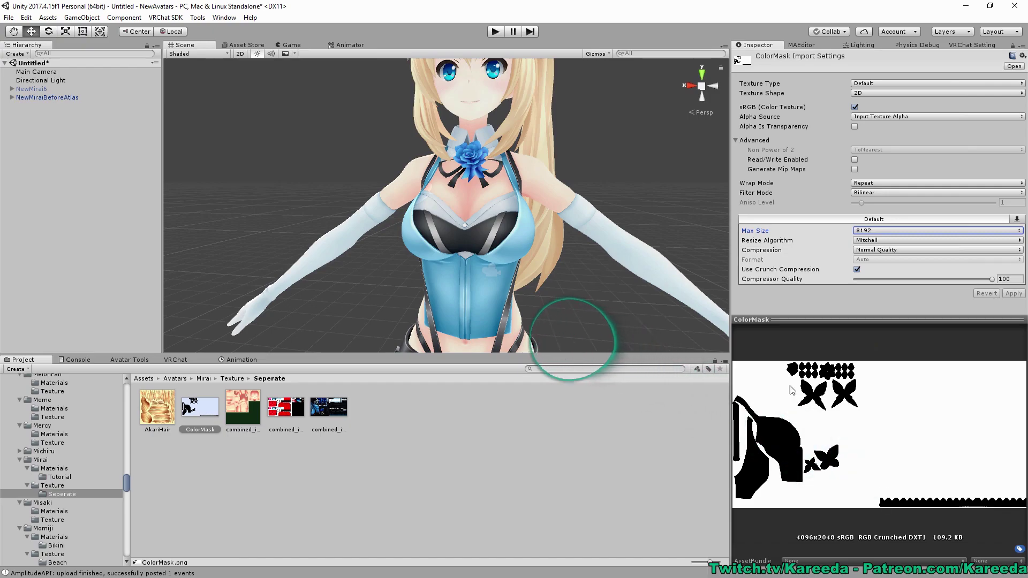
pyautogui.click(234, 380)
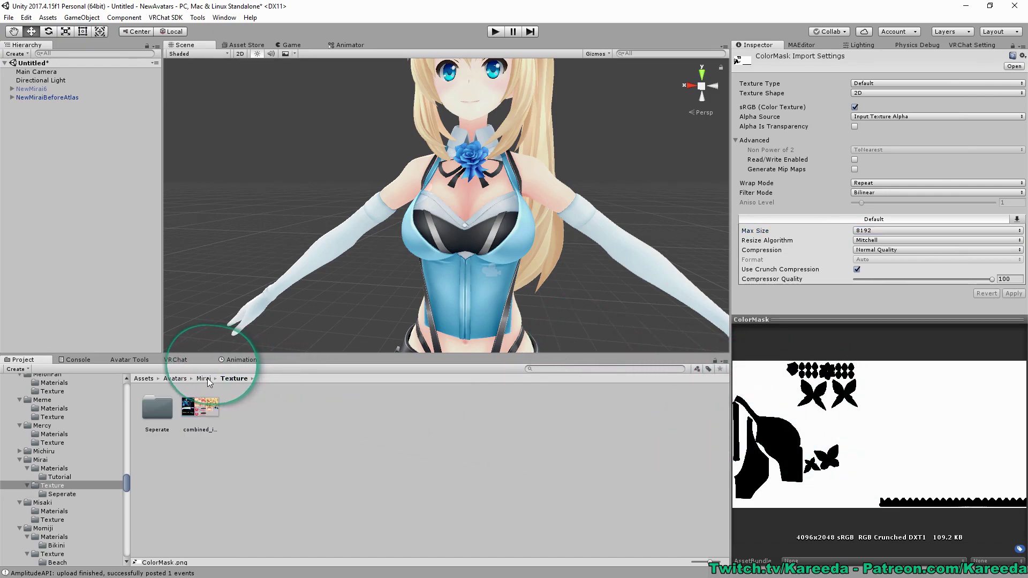
pyautogui.click(205, 379)
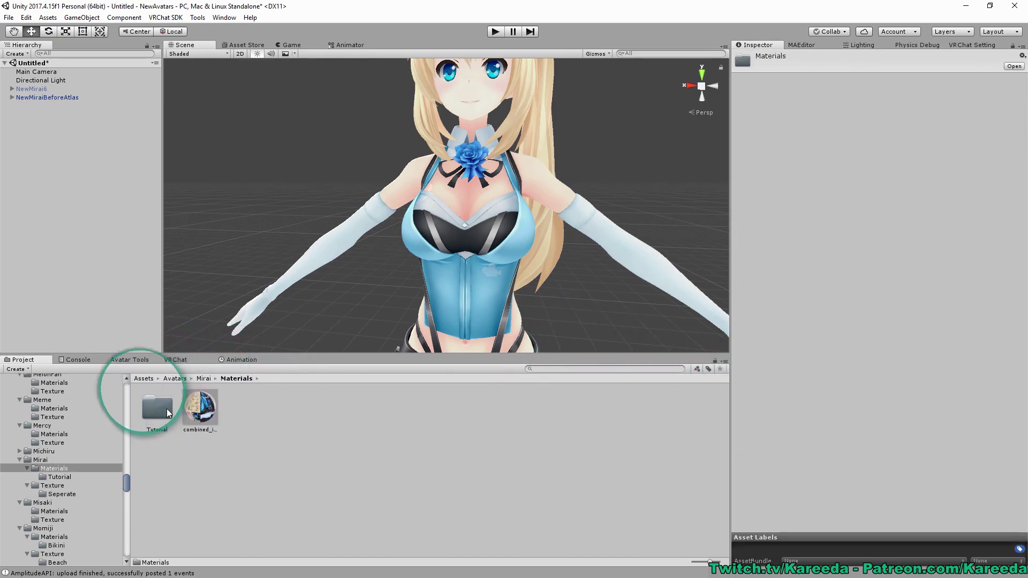
pyautogui.doubleClick(156, 408)
pyautogui.click(289, 412)
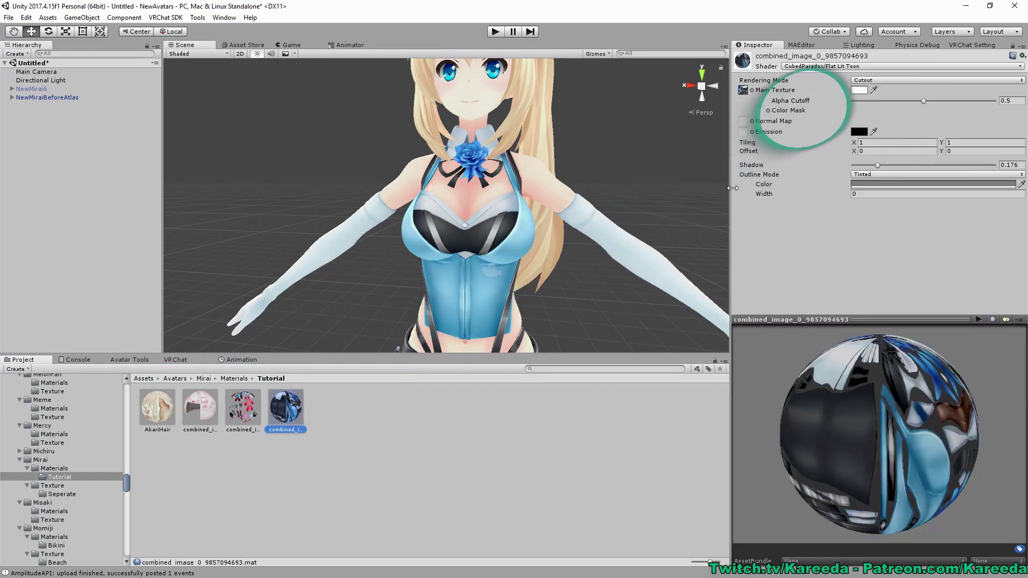
# Step: Search 'Color' in the texture chooser and assign ColorMask to the material's Color Mask slot
pyautogui.click(769, 112)
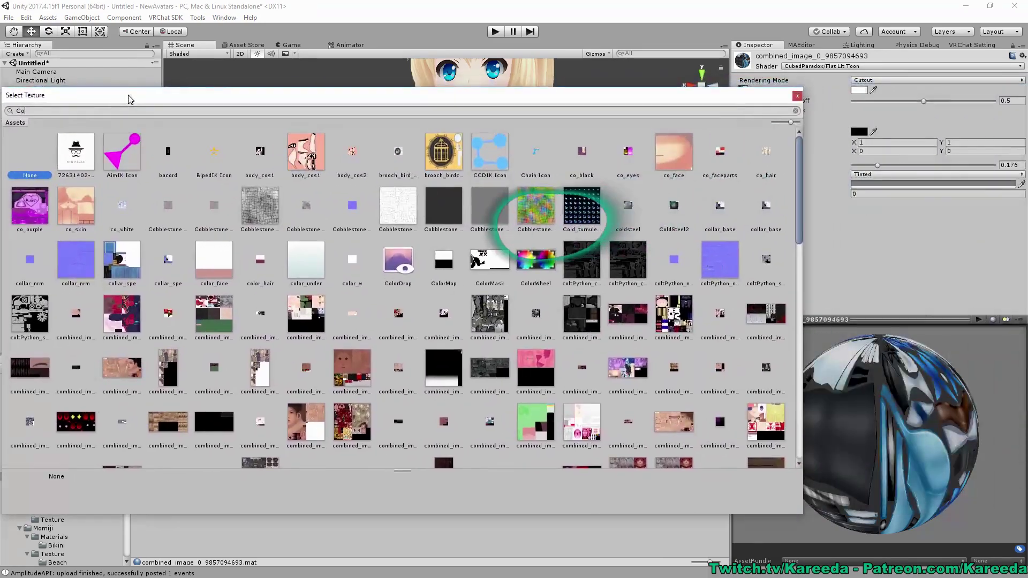
pyautogui.click(230, 111)
pyautogui.write('Color')
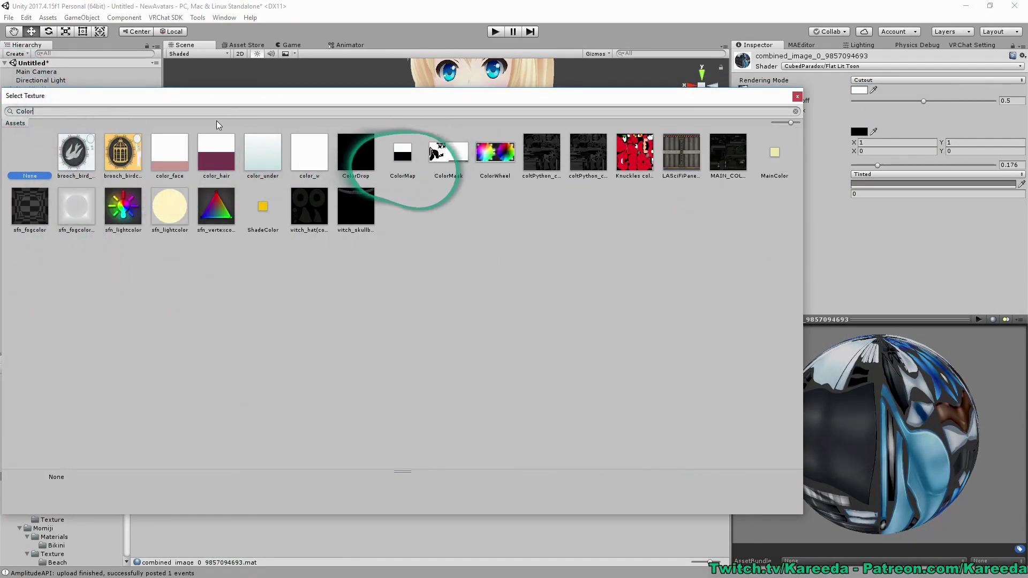
pyautogui.click(444, 156)
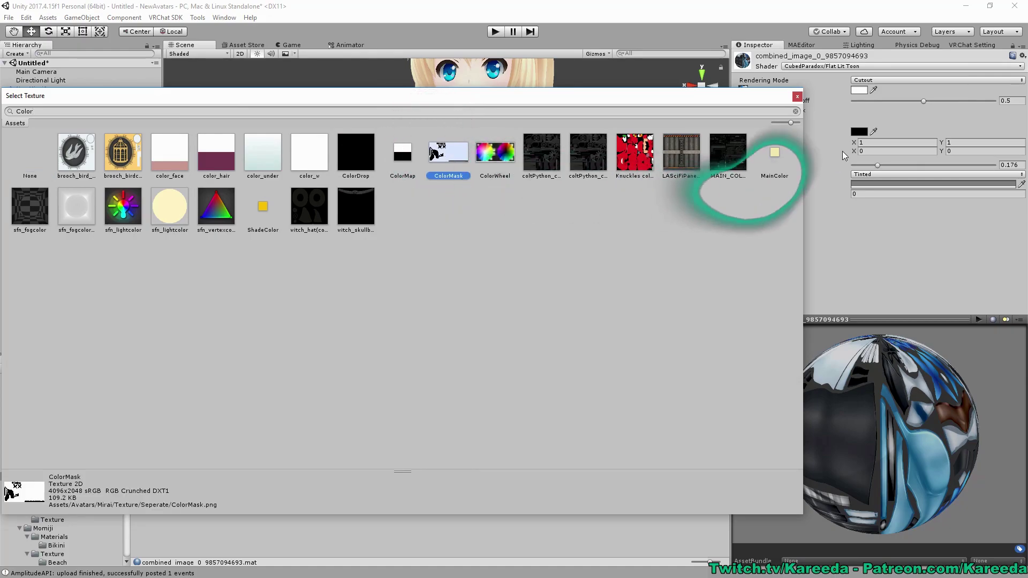
pyautogui.click(796, 97)
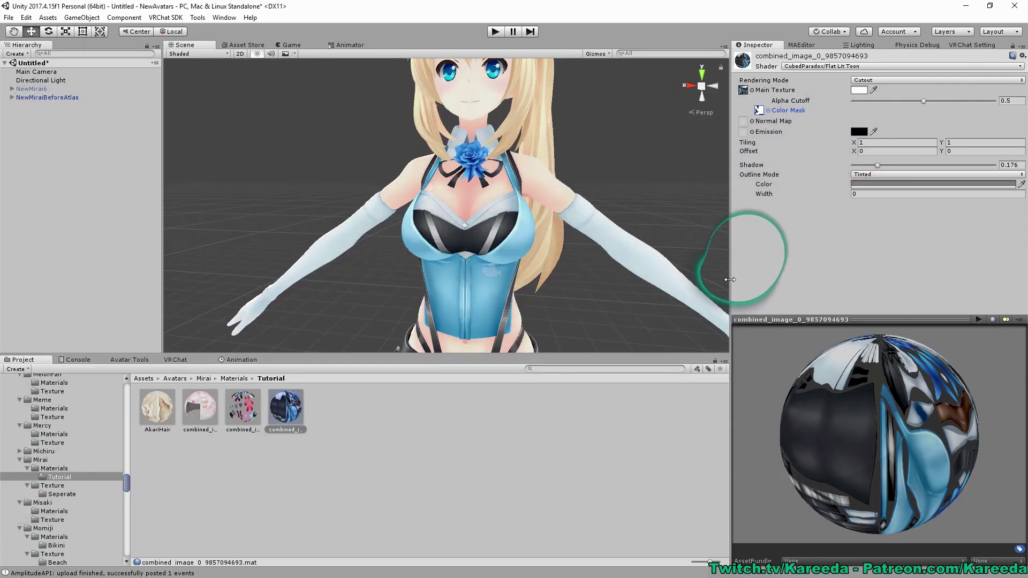
pyautogui.moveTo(729, 280); pyautogui.dragTo(772, 279)
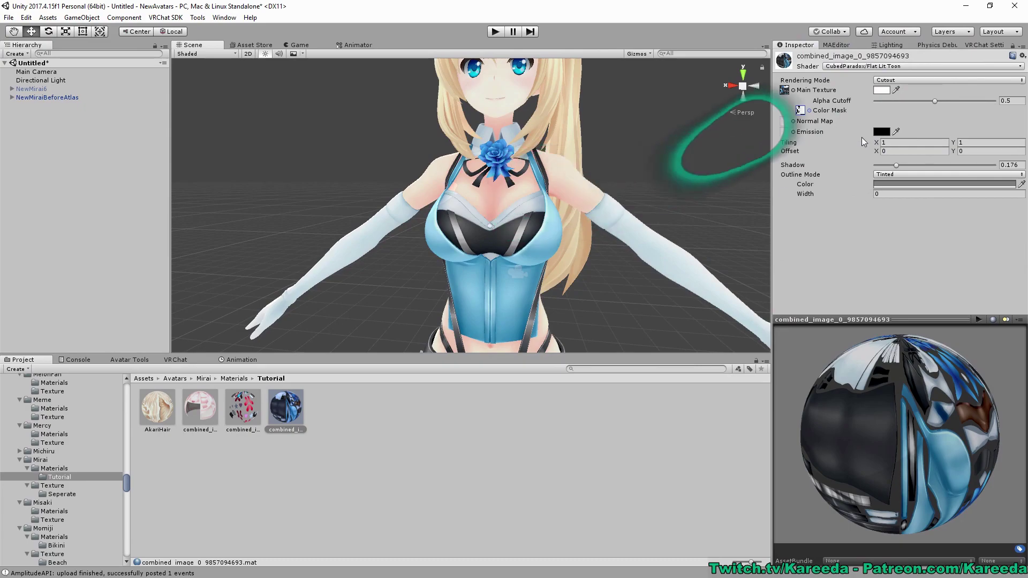
# Step: Set the outfit material's main colour to red and zoom the Scene view onto the red skirt hem
pyautogui.click(881, 90)
pyautogui.moveTo(889, 195); pyautogui.dragTo(968, 164)
pyautogui.moveTo(600, 265); pyautogui.dragTo(587, 220, button='middle')
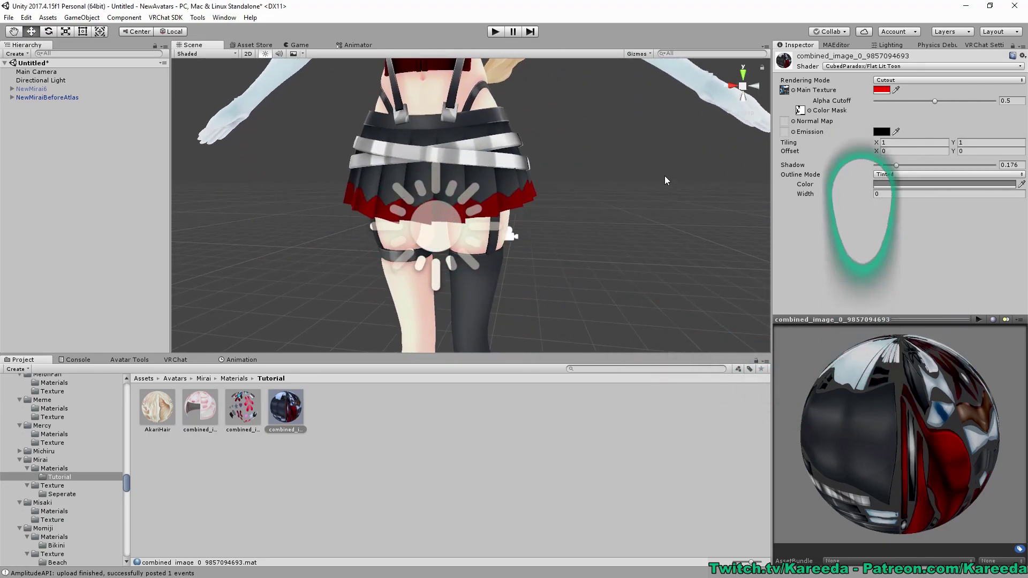
pyautogui.scroll(6, 621, 182)
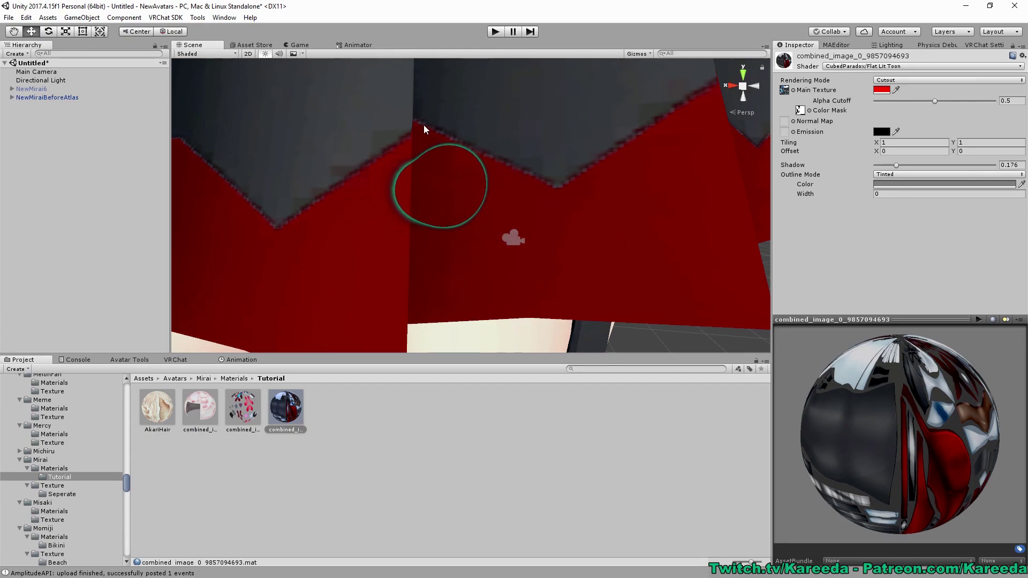
pyautogui.scroll(-5, 514, 165)
pyautogui.moveTo(515, 165); pyautogui.dragTo(560, 170, button='middle')
pyautogui.scroll(5, 583, 184)
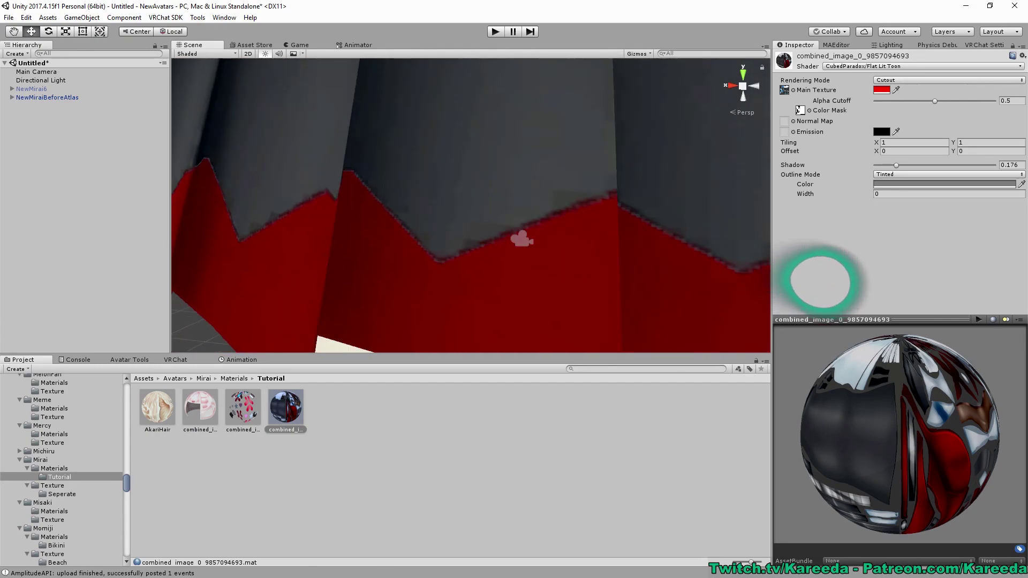
pyautogui.hotkey('alt', 'Tab')
pyautogui.moveTo(822, 497); pyautogui.dragTo(583, 304)
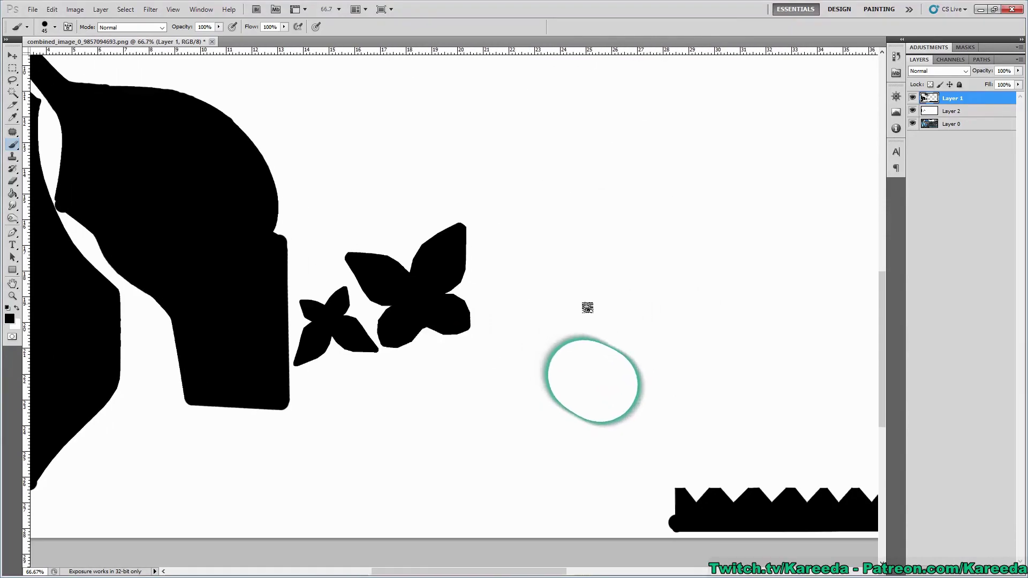
pyautogui.moveTo(815, 471); pyautogui.dragTo(561, 383)
pyautogui.hscroll(4, 561, 382)
pyautogui.scroll(-2, 560, 382)
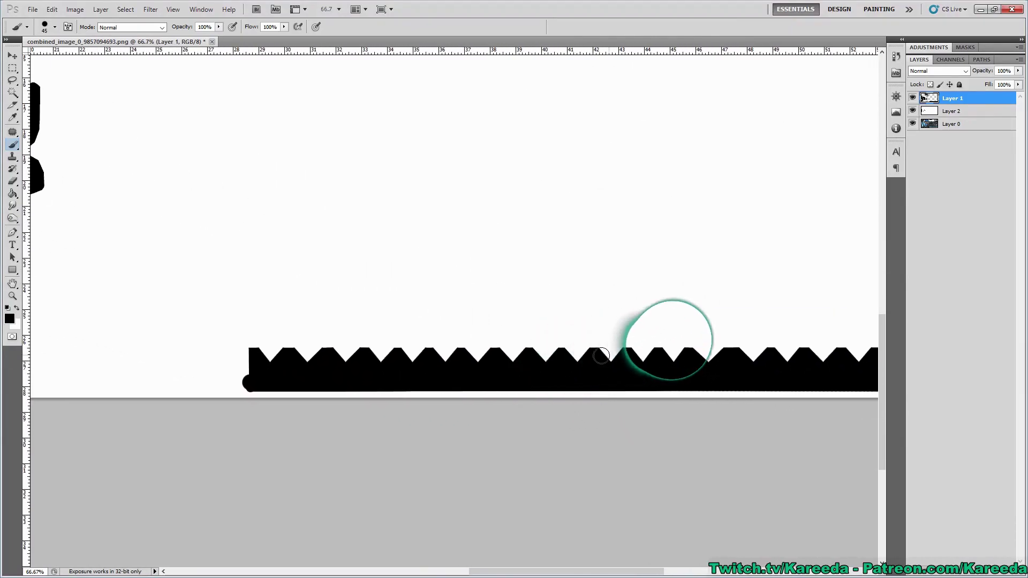
pyautogui.hotkey('ctrl', '+')
pyautogui.hotkey('ctrl', '+')
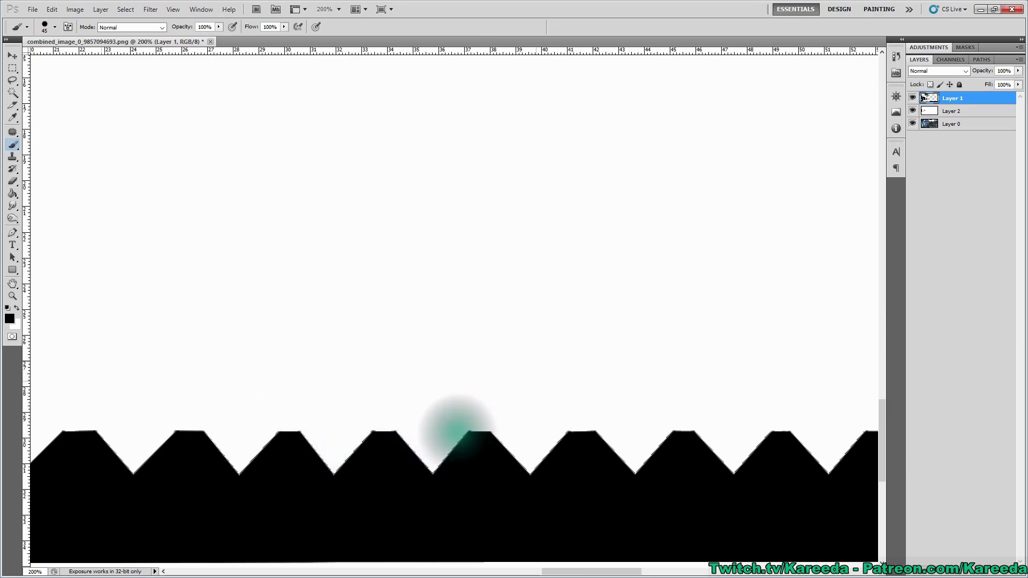
pyautogui.hotkey('alt', 'Tab')
# Step: Frame the avatar's torso and try a green tint on the outfit's main colour
pyautogui.scroll(-10, 610, 237)
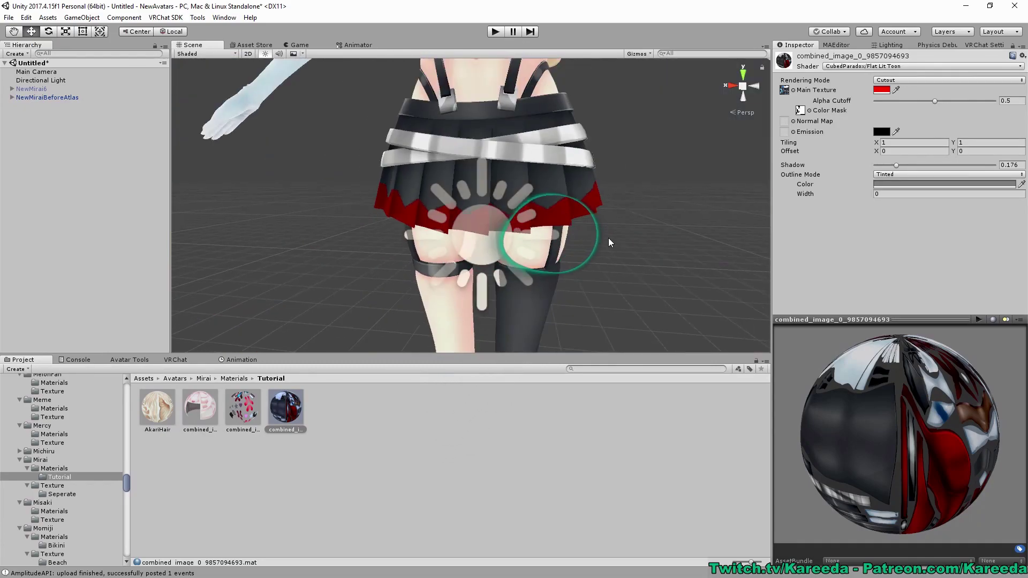
pyautogui.moveTo(580, 132); pyautogui.dragTo(578, 175, button='middle')
pyautogui.scroll(3, 586, 187)
pyautogui.scroll(8, 568, 136)
pyautogui.scroll(-5, 570, 147)
pyautogui.scroll(-3, 583, 188)
pyautogui.scroll(-2, 580, 177)
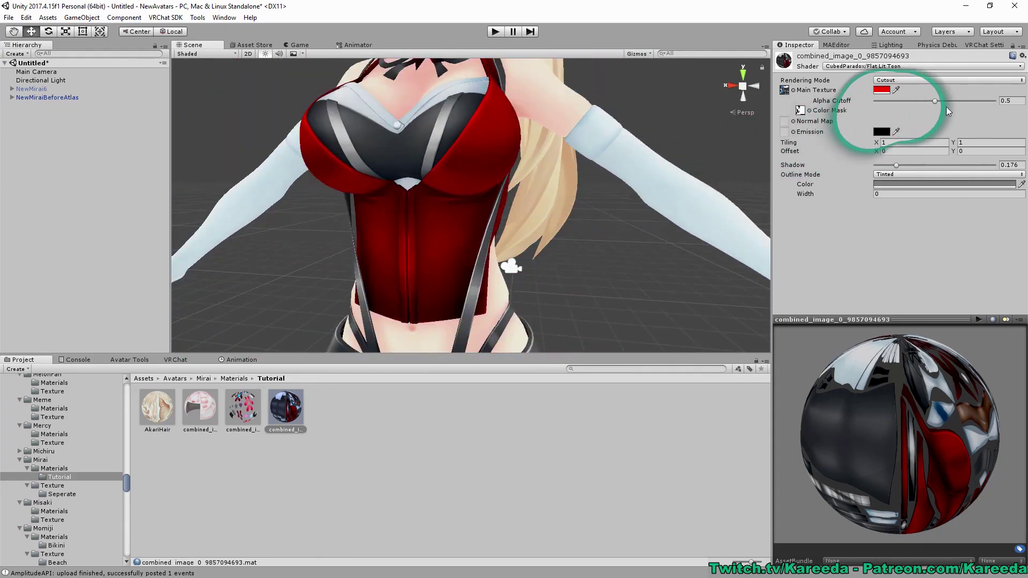
pyautogui.click(883, 90)
pyautogui.moveTo(938, 246); pyautogui.dragTo(947, 158)
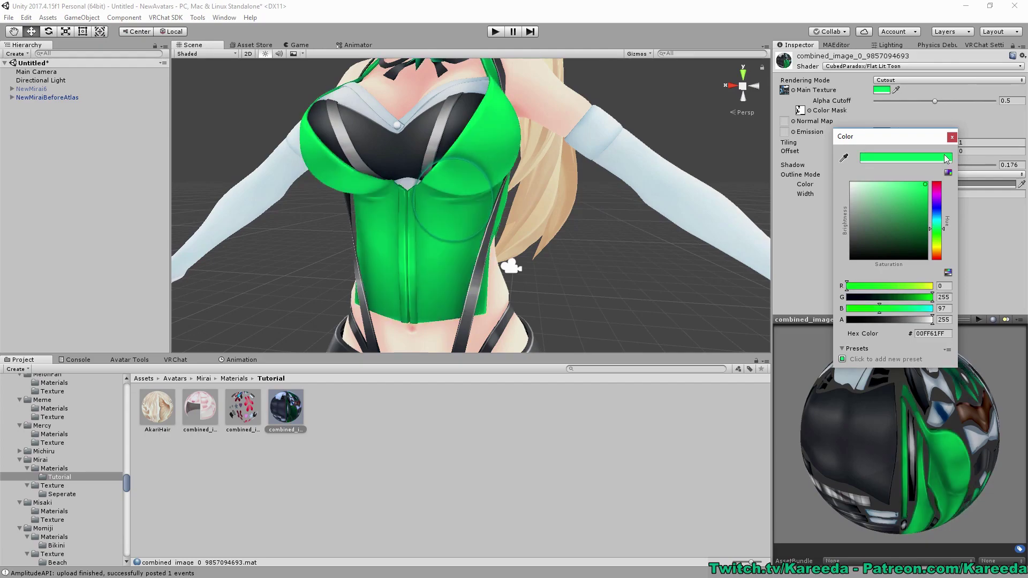
pyautogui.middleClick(654, 181)
pyautogui.moveTo(676, 200); pyautogui.dragTo(687, 209, button='middle')
# Step: Try a blue tint, then set the outfit tint to pure red FF0000 and view it from the side
pyautogui.click(882, 90)
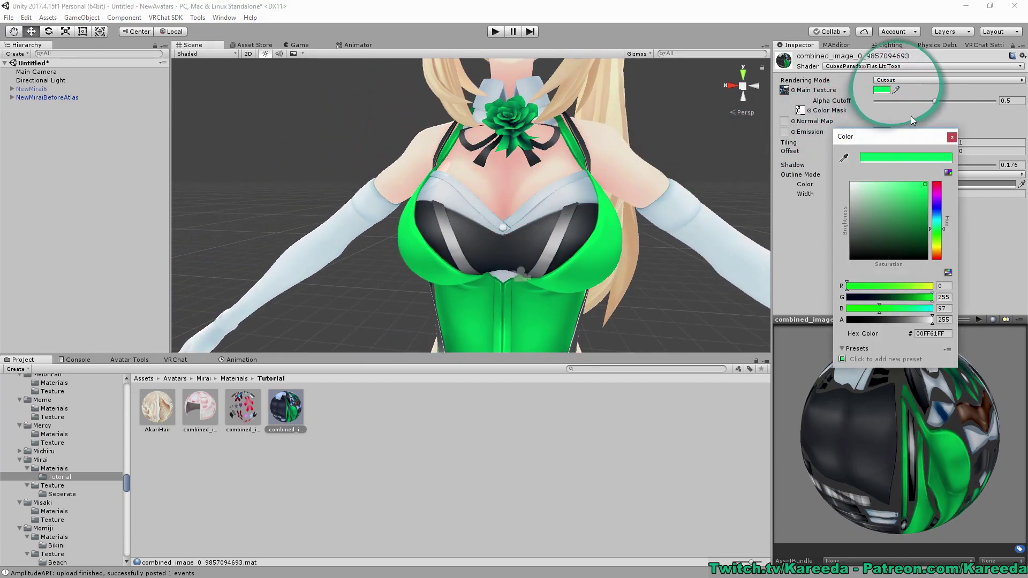
pyautogui.moveTo(913, 214); pyautogui.dragTo(948, 177)
pyautogui.moveTo(938, 194); pyautogui.dragTo(941, 164)
pyautogui.scroll(-3, 679, 252)
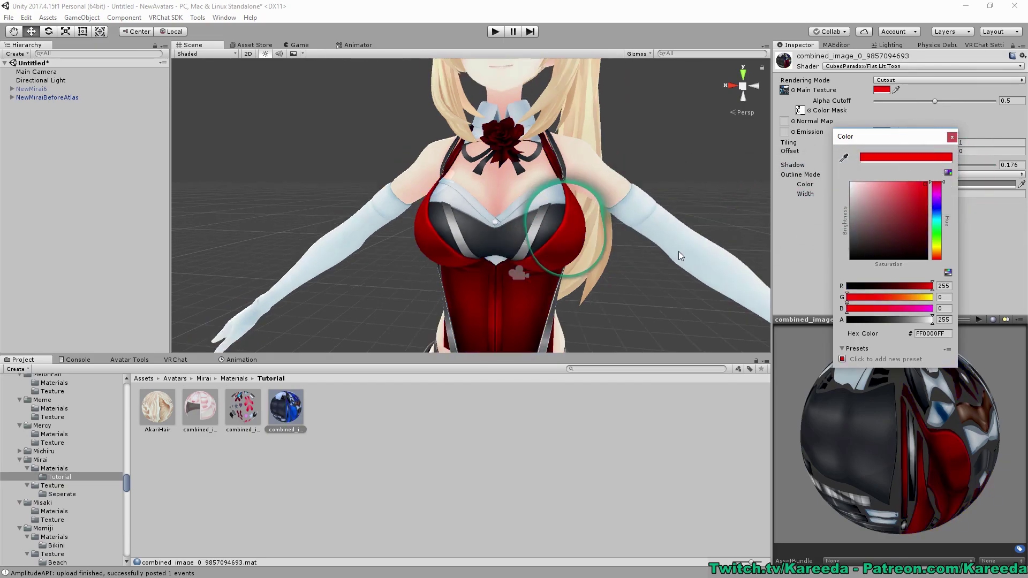
pyautogui.middleClick(679, 251)
pyautogui.moveTo(660, 206); pyautogui.dragTo(679, 217, button='middle')
pyautogui.moveTo(679, 217); pyautogui.dragTo(593, 220, button='right')
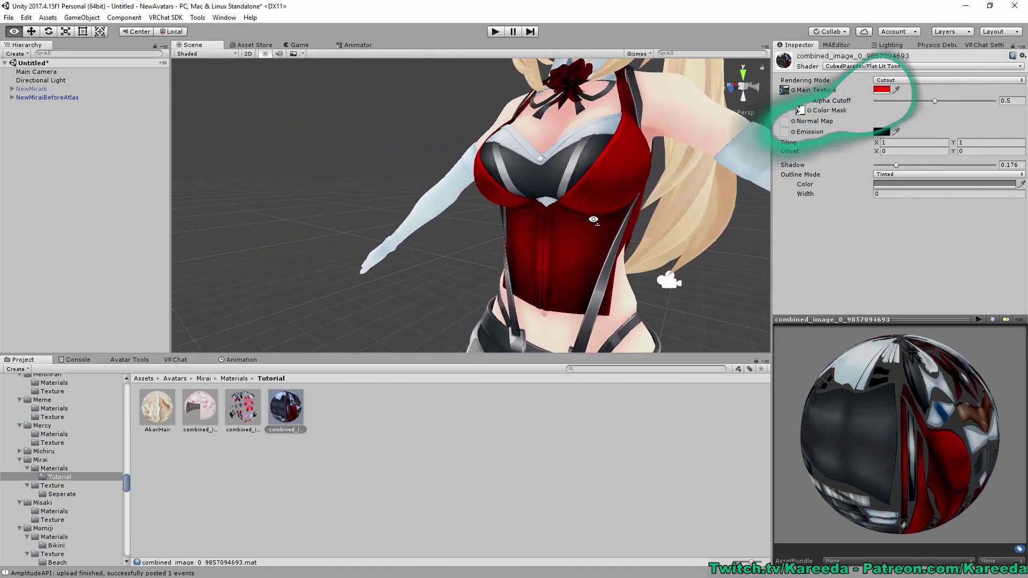
pyautogui.keyDown('alt'); pyautogui.moveTo(594, 219); pyautogui.dragTo(574, 219); pyautogui.keyUp('alt')
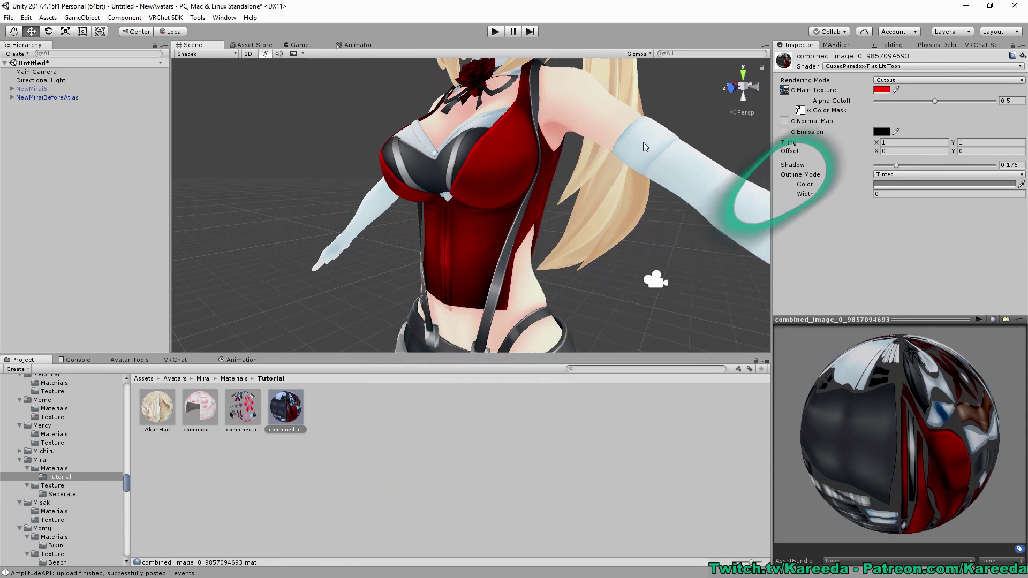
# Step: Orbit and pan around the waist and upper body to inspect the red masked outfit
pyautogui.scroll(3, 606, 163)
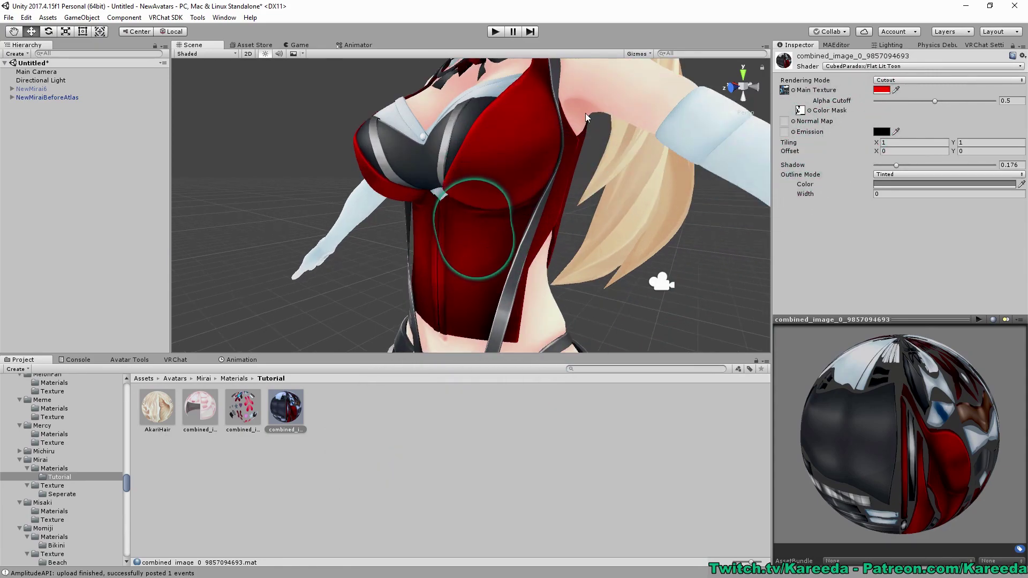
pyautogui.moveTo(566, 167); pyautogui.dragTo(565, 218, button='middle')
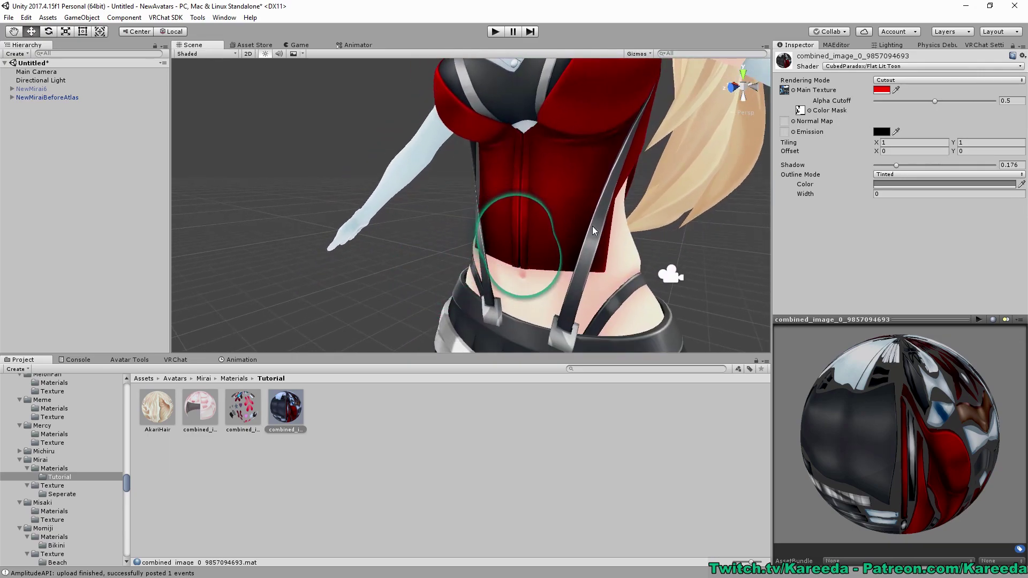
pyautogui.keyDown('alt'); pyautogui.moveTo(600, 229); pyautogui.dragTo(647, 209); pyautogui.keyUp('alt')
pyautogui.scroll(-4, 647, 209)
pyautogui.moveTo(647, 209); pyautogui.dragTo(583, 292, button='middle')
pyautogui.scroll(-3, 618, 239)
pyautogui.scroll(-3, 600, 249)
pyautogui.keyDown('alt'); pyautogui.moveTo(600, 250); pyautogui.dragTo(644, 265); pyautogui.keyUp('alt')
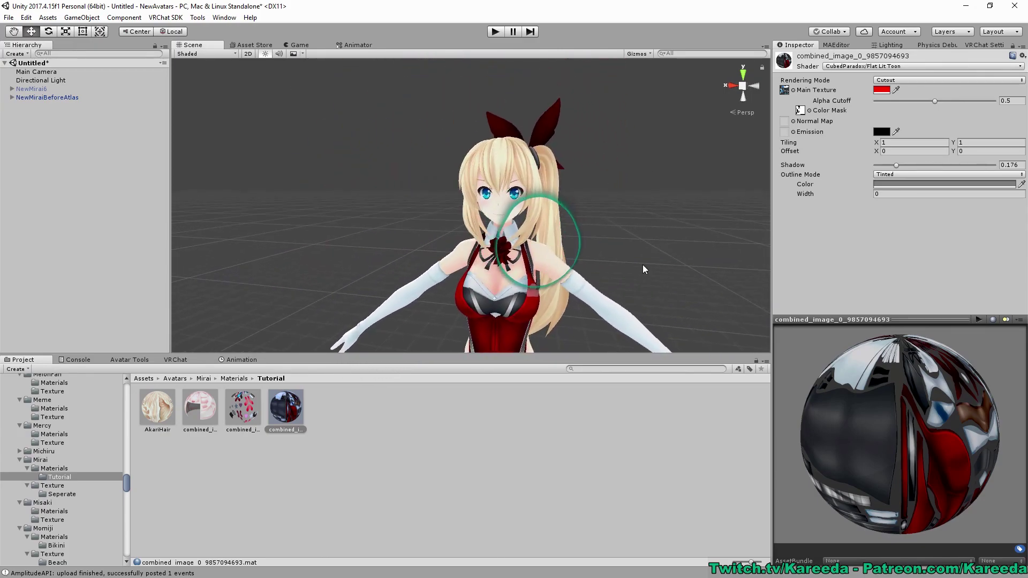
pyautogui.moveTo(644, 265); pyautogui.dragTo(611, 247, button='middle')
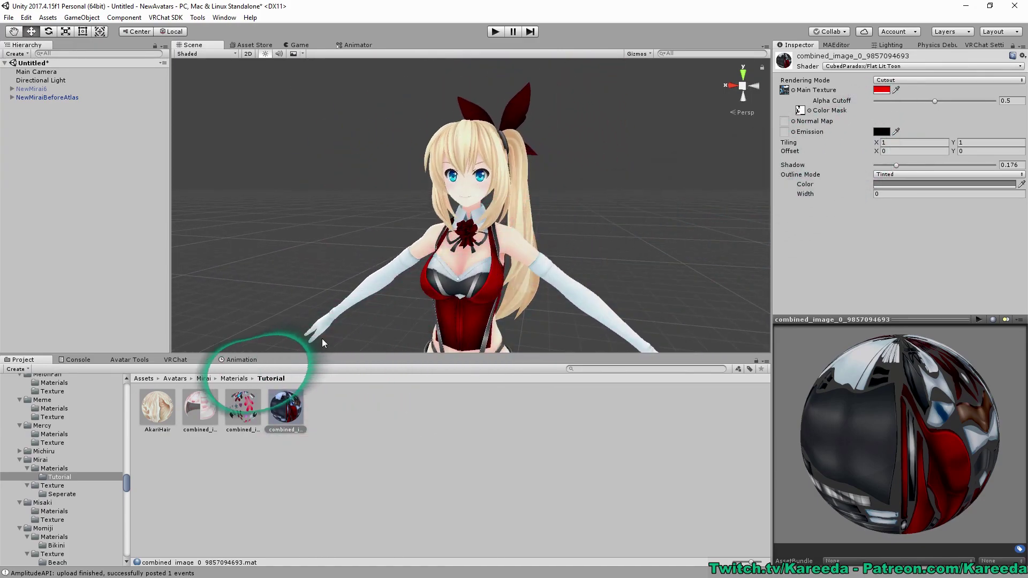
pyautogui.scroll(6, 498, 153)
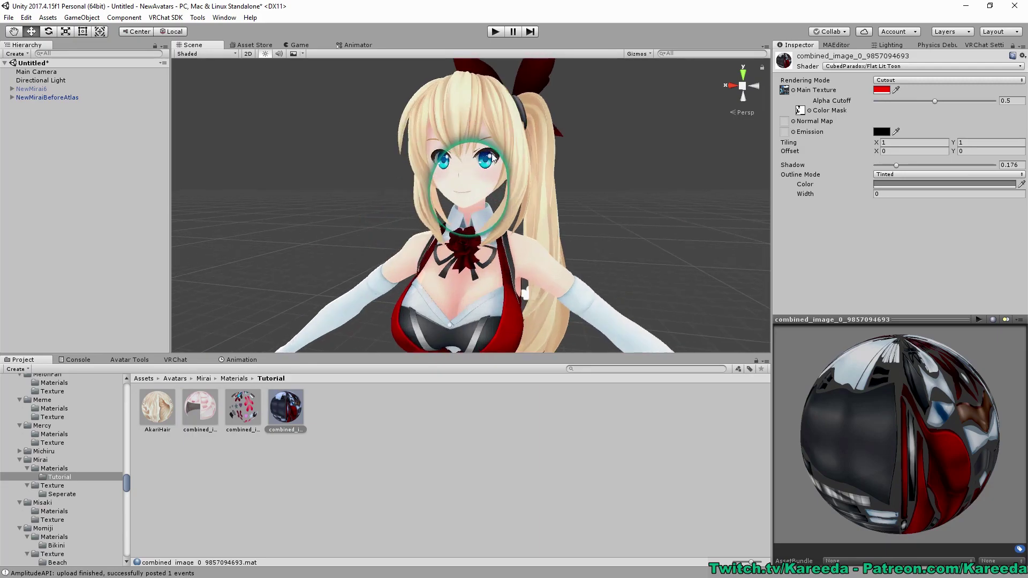
# Step: Open the second material's texture combined_image_0_8688396153.png in Photoshop and zoom in to inspect it
pyautogui.click(202, 407)
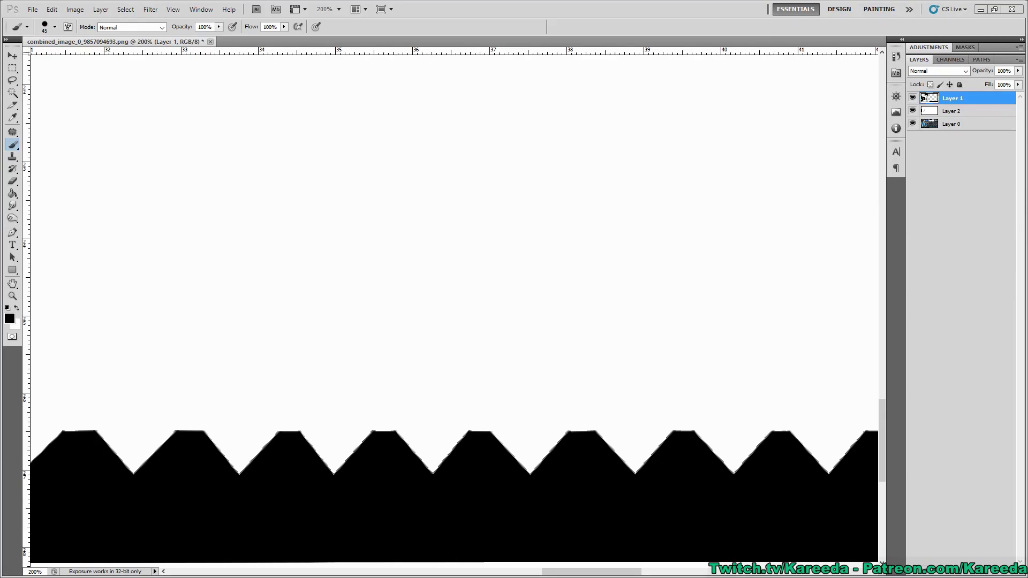
pyautogui.moveTo(1026, 224); pyautogui.dragTo(577, 45)
pyautogui.click(13, 296)
pyautogui.click(668, 157)
pyautogui.click(426, 260)
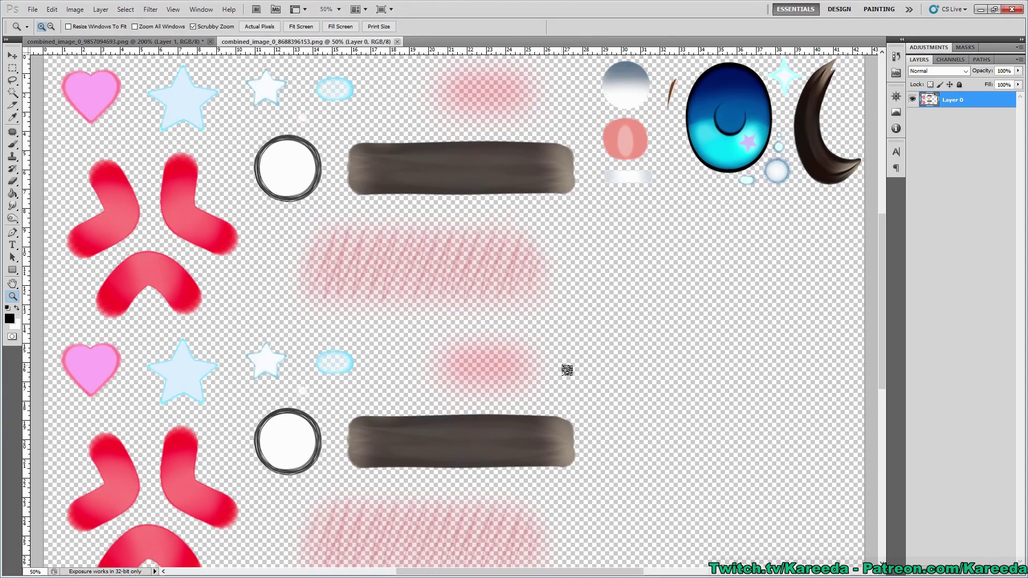
pyautogui.keyDown('alt'); pyautogui.click(565, 367); pyautogui.keyUp('alt')
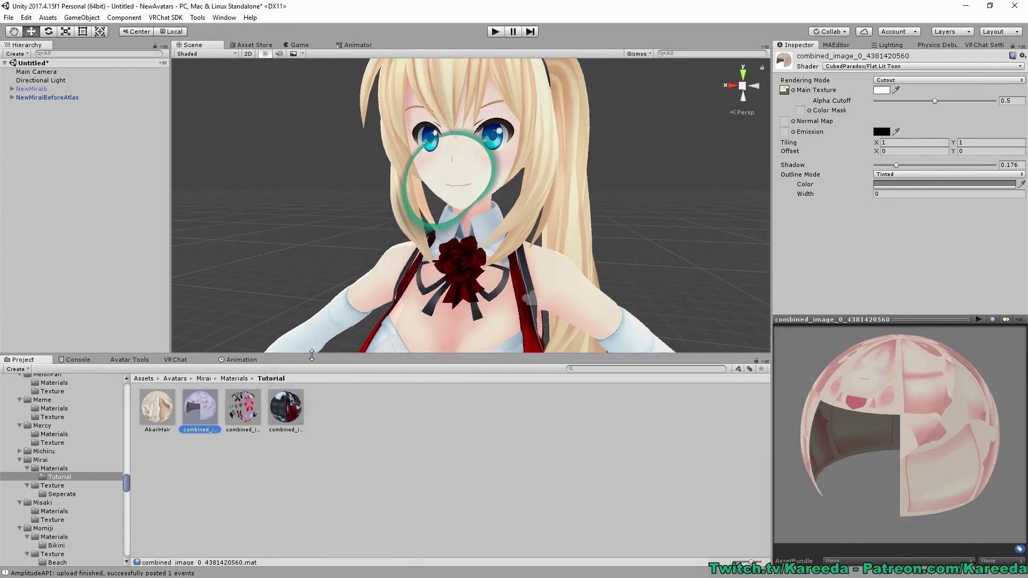
# Step: Make the Scene view taller, then orbit around the avatar's face to a frontal view
pyautogui.moveTo(312, 355); pyautogui.dragTo(310, 399)
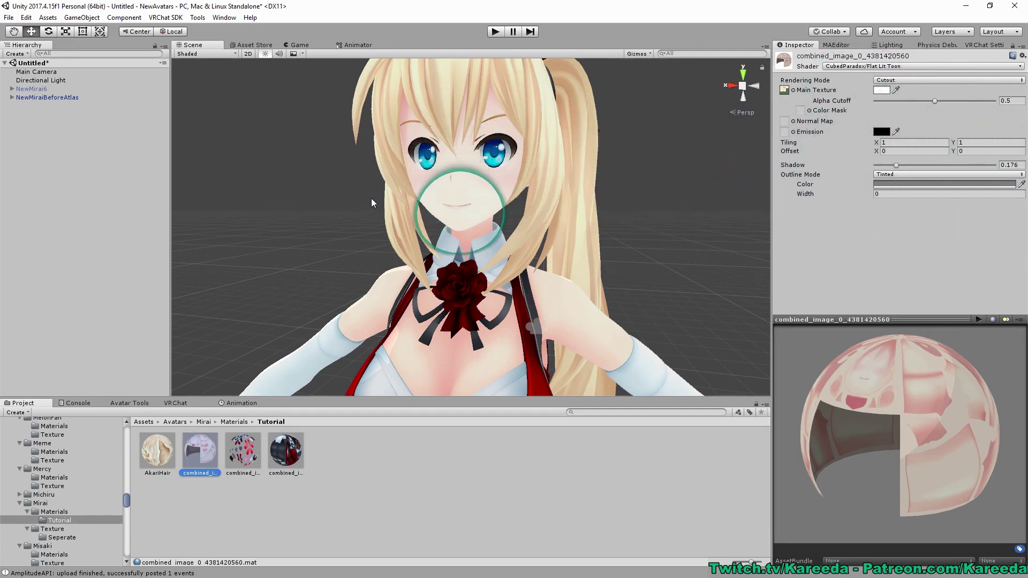
pyautogui.keyDown('alt'); pyautogui.moveTo(371, 198); pyautogui.dragTo(342, 203); pyautogui.keyUp('alt')
pyautogui.keyDown('alt'); pyautogui.moveTo(423, 209); pyautogui.dragTo(447, 207); pyautogui.keyUp('alt')
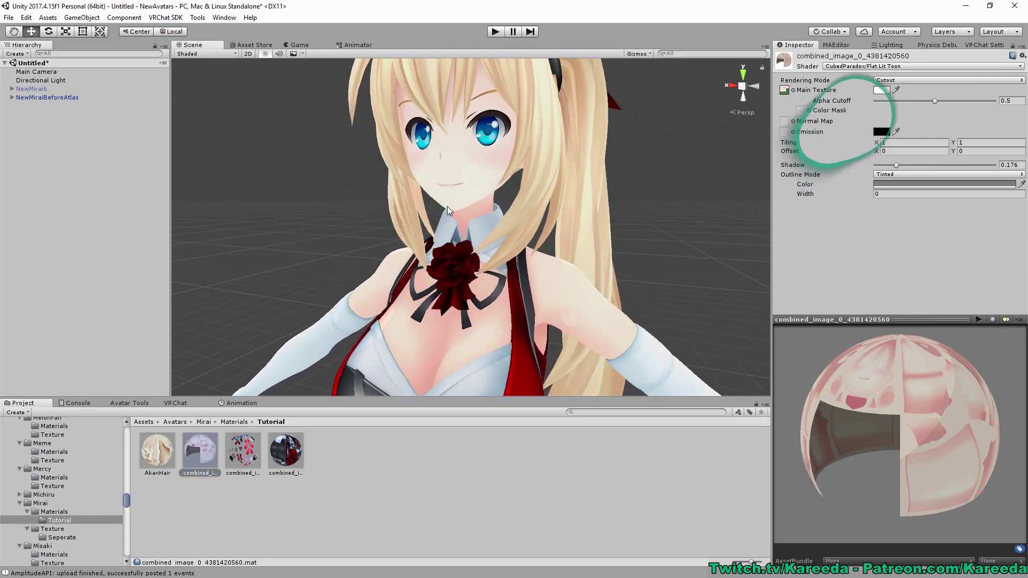